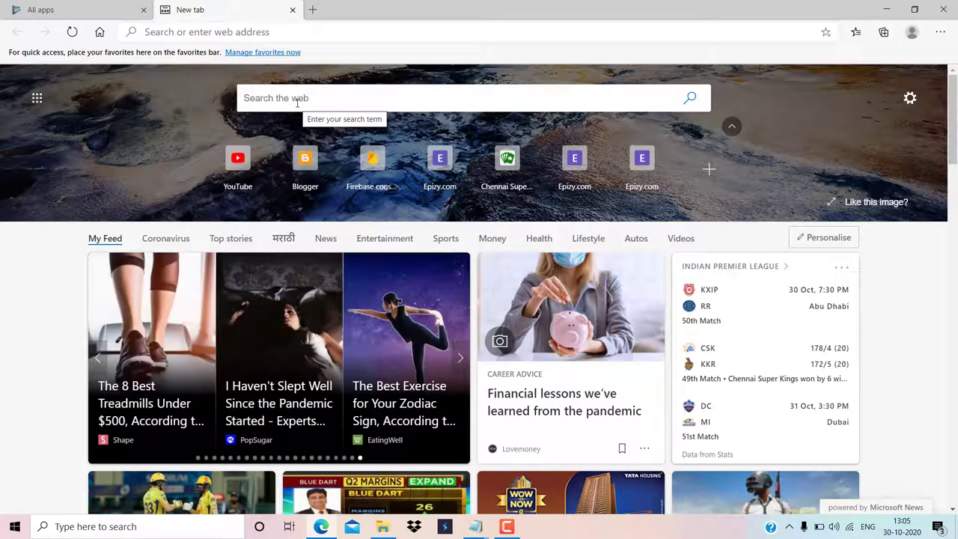
Step: Switch to the Google Play Console and start creating a new app, beginning with its name
{"action": "left_click", "coordinate": [45, 11]}
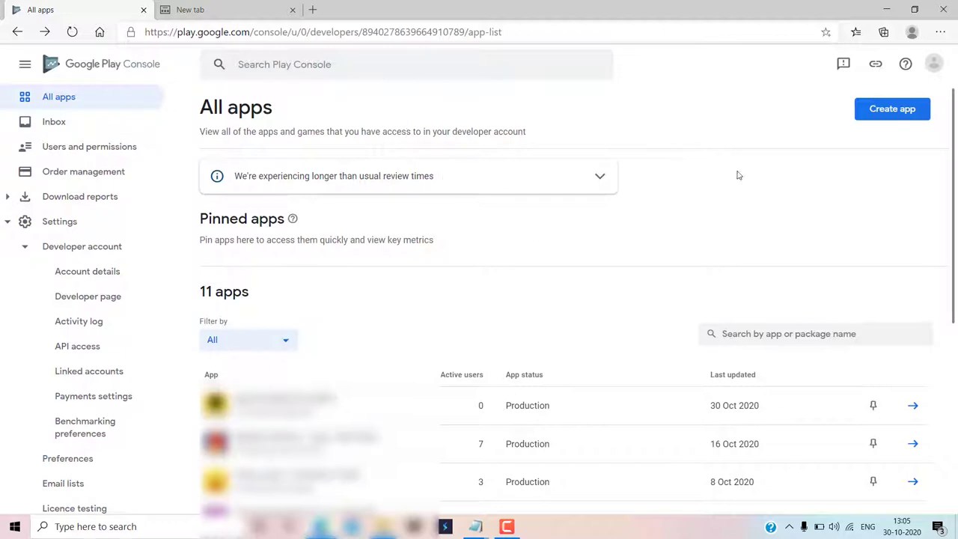
{"action": "left_click", "coordinate": [883, 111]}
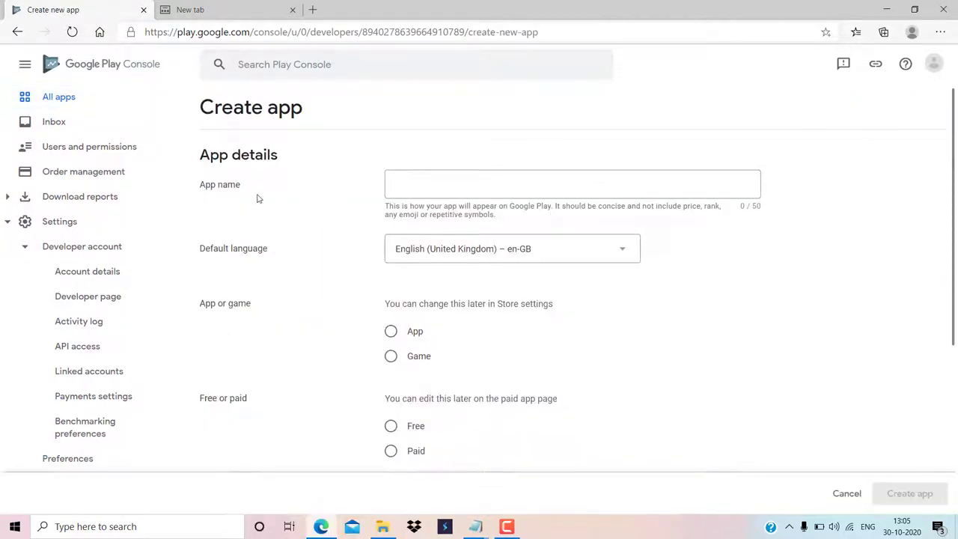
{"action": "left_click", "coordinate": [416, 179]}
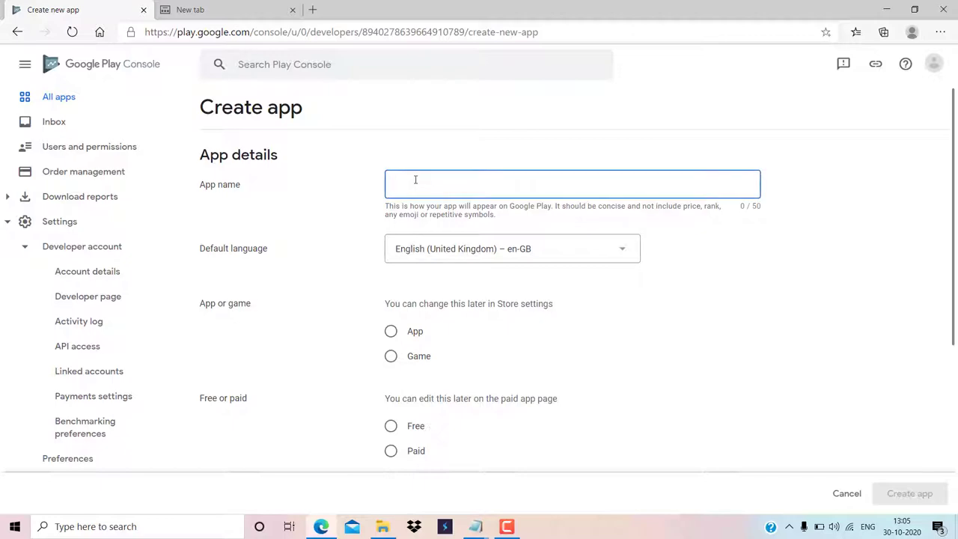
Step: Copy the title "Unique - Happy birthday wishes & message" from the lastwishestxt file in Notepad
{"action": "left_click", "coordinate": [475, 526]}
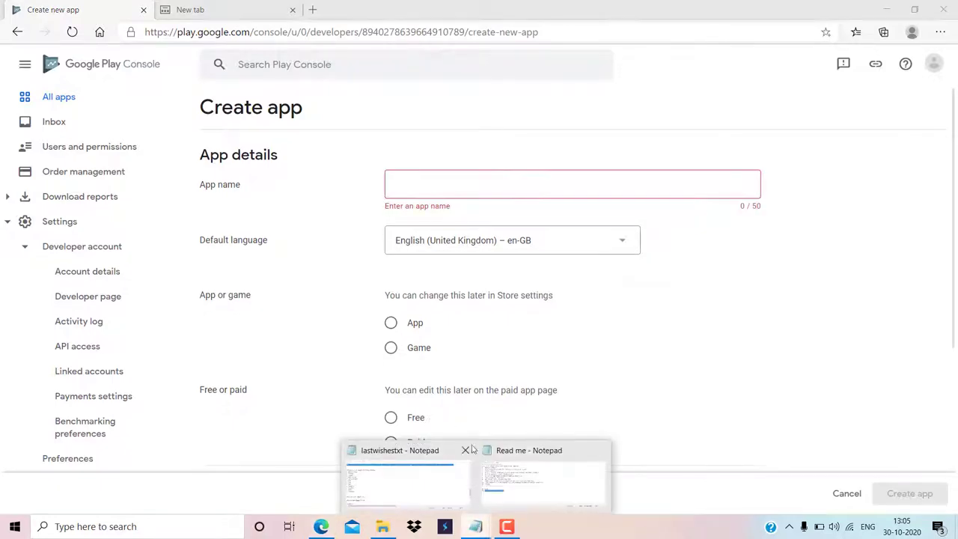
{"action": "left_click", "coordinate": [445, 450]}
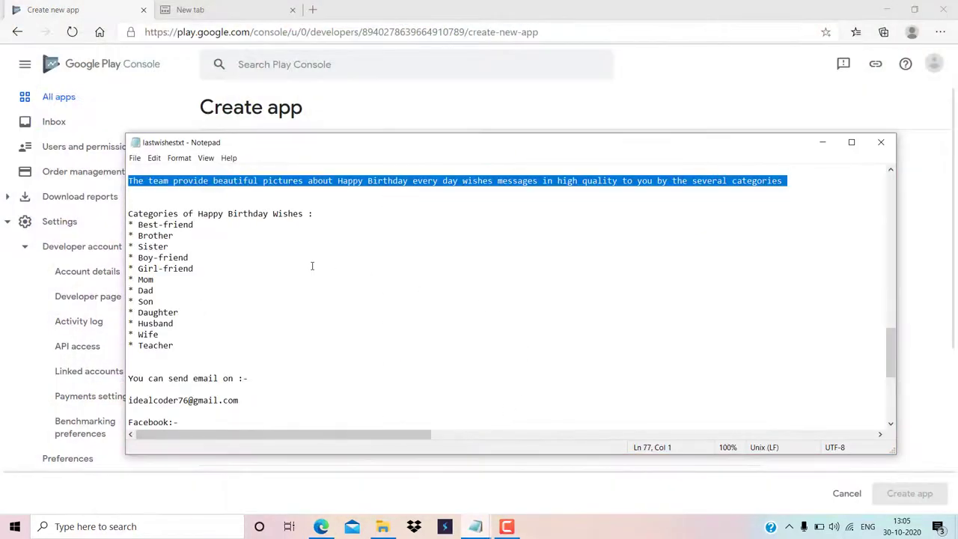
{"action": "scroll", "coordinate": [312, 266], "scroll_direction": "up", "scroll_amount": 20}
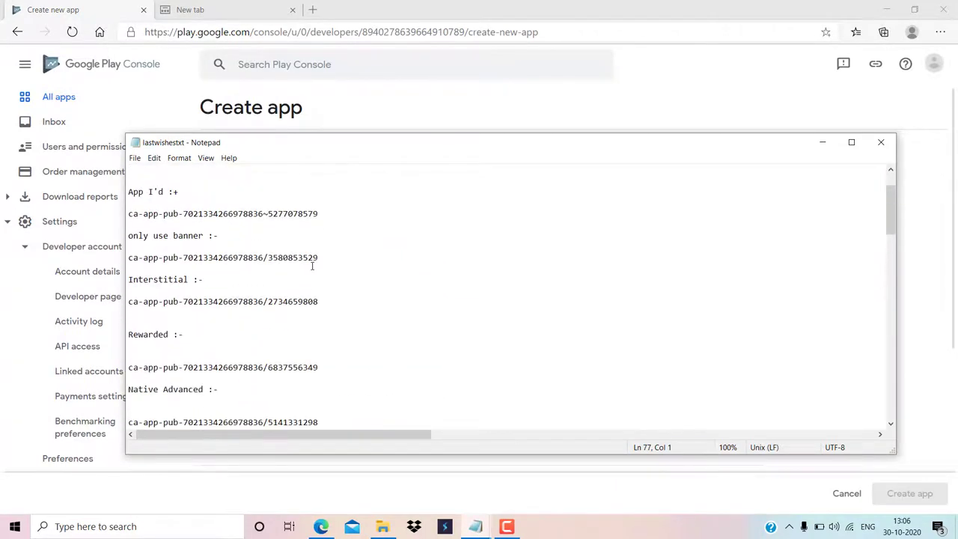
{"action": "scroll", "coordinate": [312, 266], "scroll_direction": "down", "scroll_amount": 10}
{"action": "left_click", "coordinate": [323, 230]}
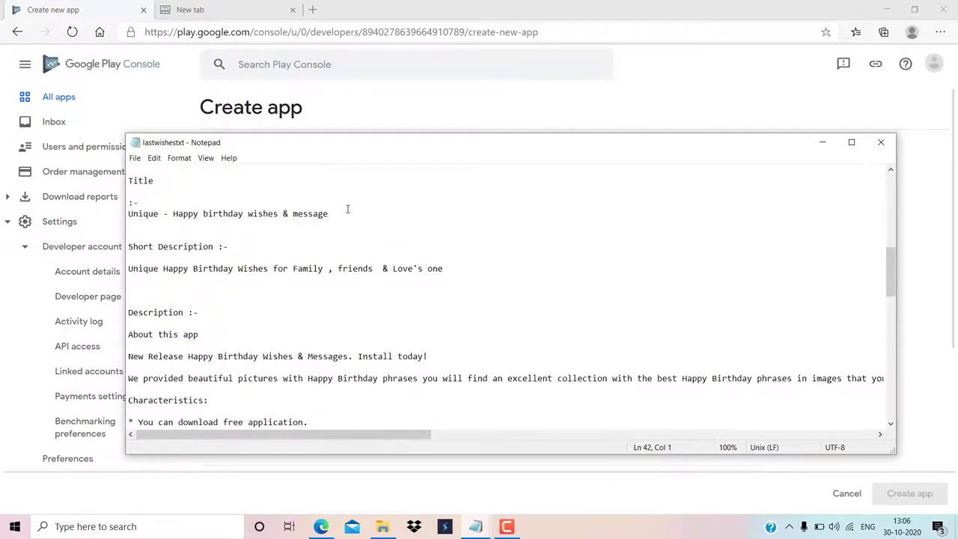
{"action": "left_click_drag", "start_coordinate": [348, 210], "coordinate": [129, 203]}
{"action": "key", "text": "ctrl+c"}
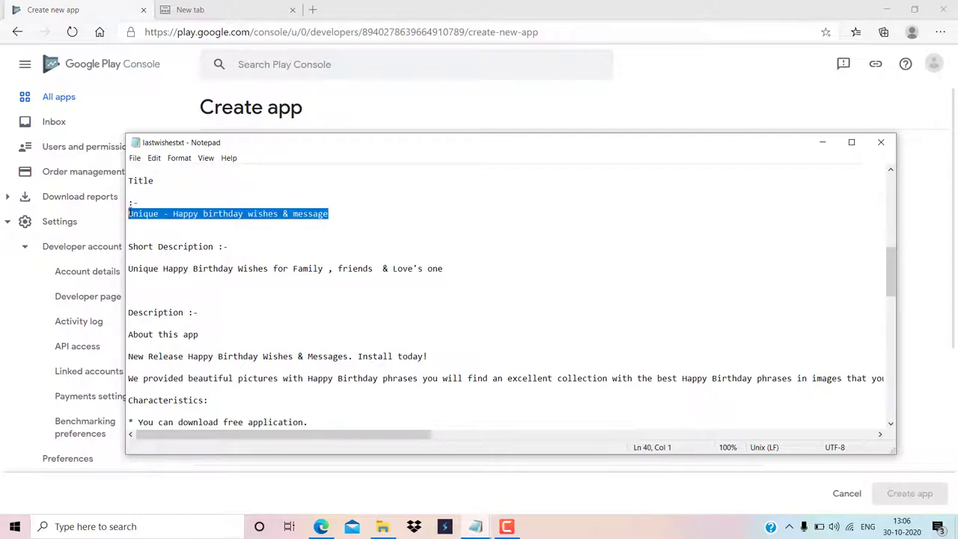
Step: Return to the Play Console form and enter "Unique - Happy birthday wishes & message" as the app name
{"action": "left_click", "coordinate": [490, 122]}
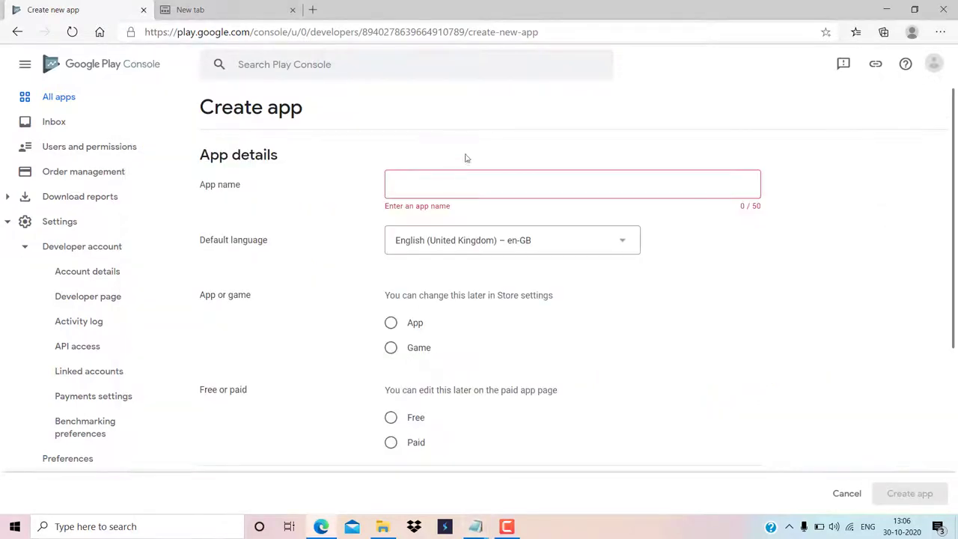
{"action": "left_click", "coordinate": [448, 182]}
{"action": "key", "text": "ctrl+v"}
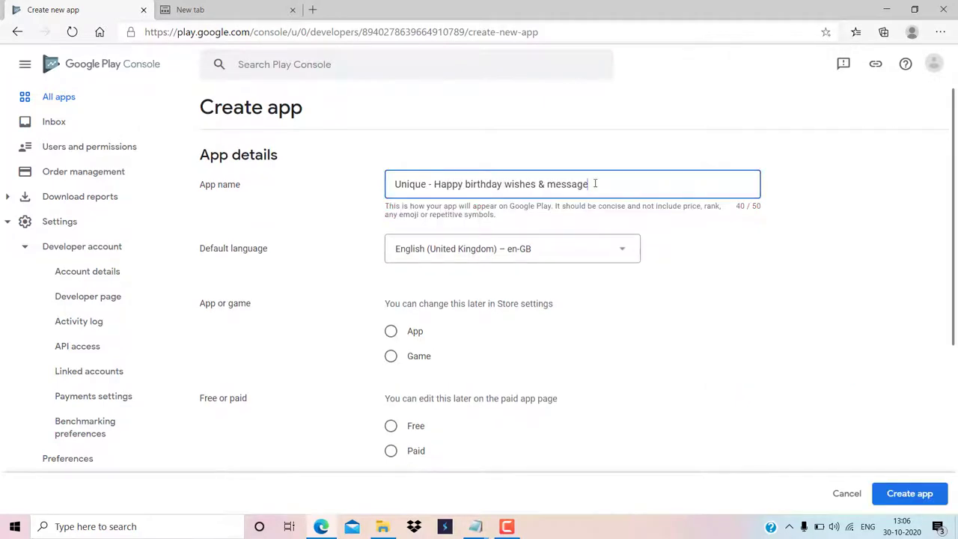
Step: Set the new app's default language to English (United States) – en-US
{"action": "left_click", "coordinate": [587, 253]}
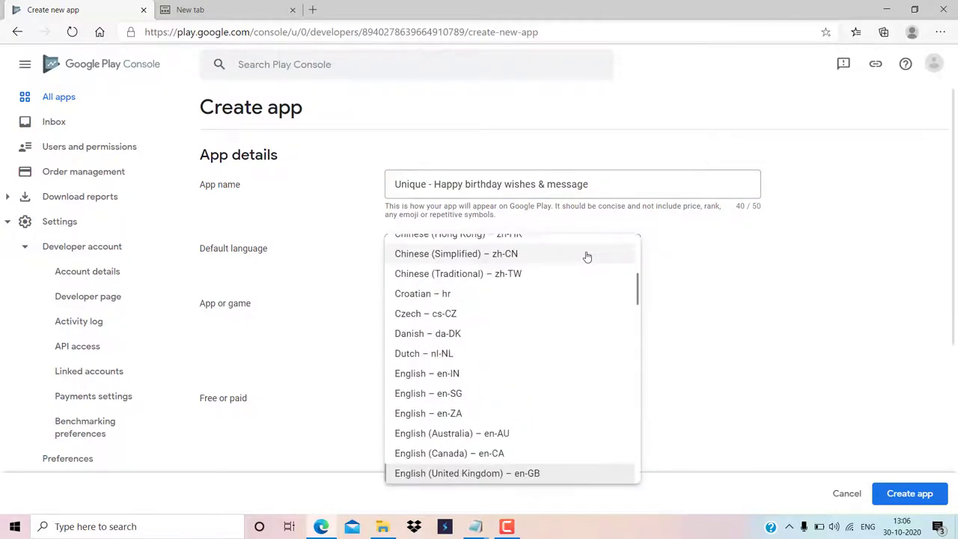
{"action": "scroll", "coordinate": [560, 333], "scroll_direction": "down", "scroll_amount": 3}
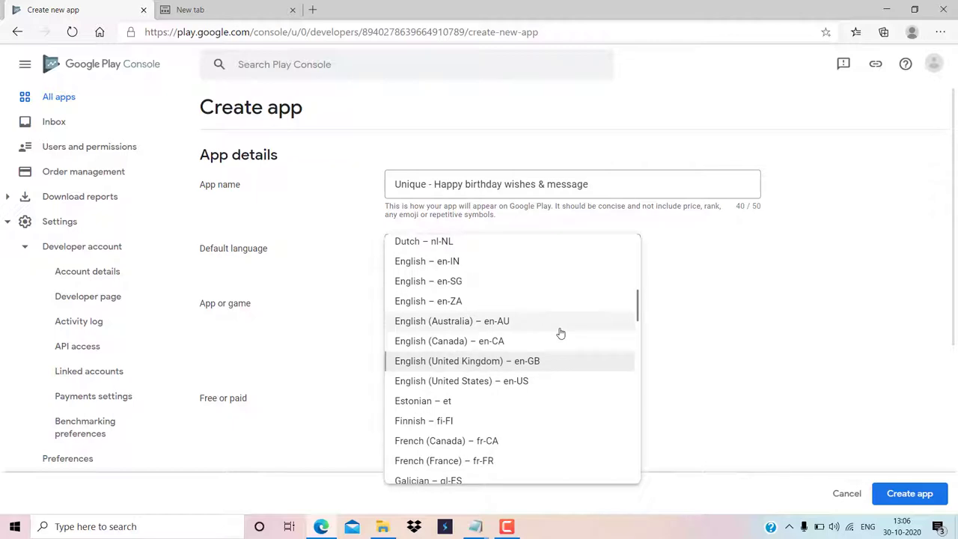
{"action": "left_click", "coordinate": [546, 383]}
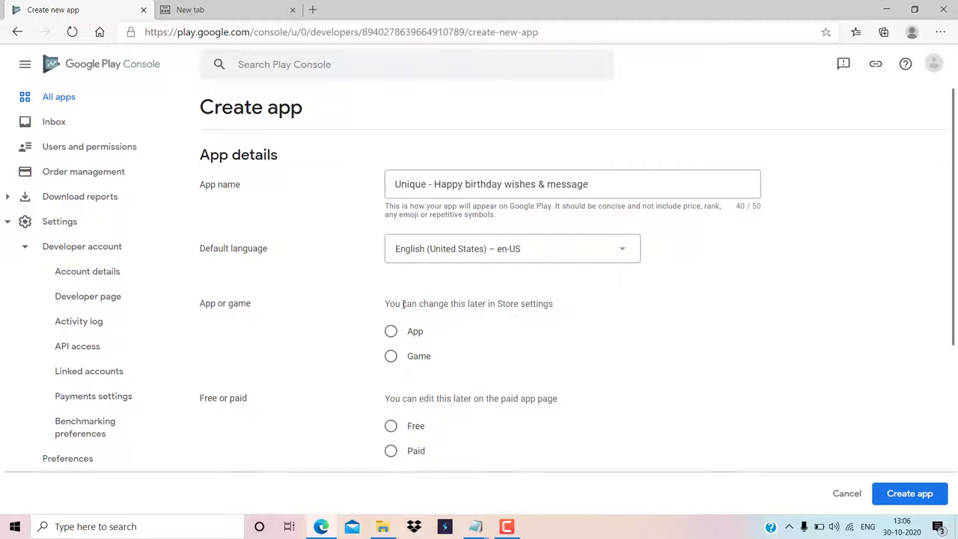
Step: Classify the new entry as an App rather than a game, and mark it as Free
{"action": "left_click_drag", "start_coordinate": [404, 304], "coordinate": [545, 303]}
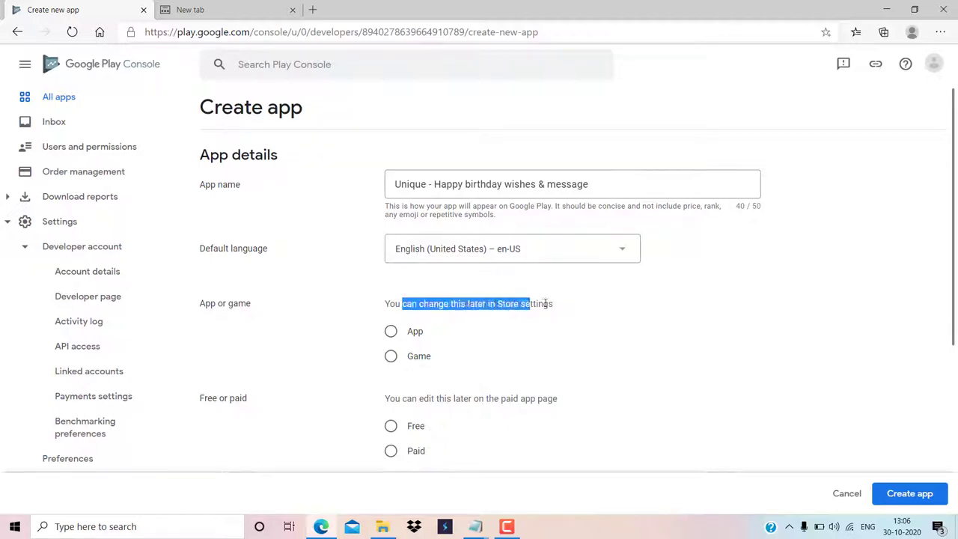
{"action": "left_click", "coordinate": [545, 304]}
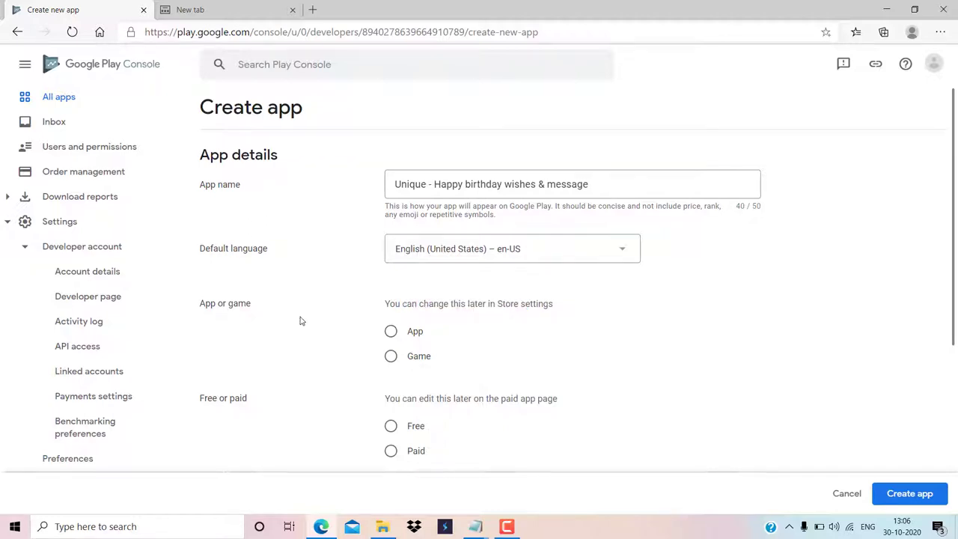
{"action": "left_click", "coordinate": [391, 331]}
{"action": "scroll", "coordinate": [481, 329], "scroll_direction": "down", "scroll_amount": 2}
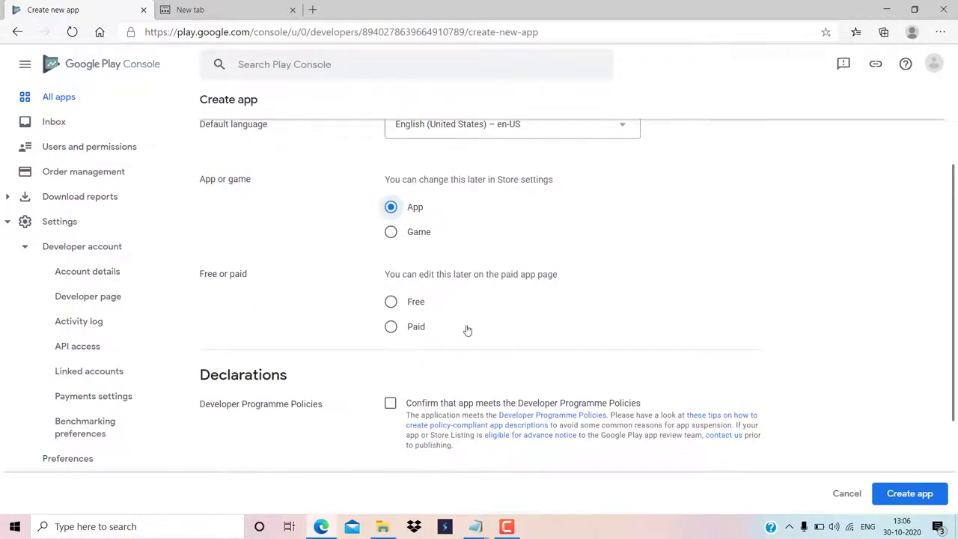
{"action": "left_click", "coordinate": [406, 303]}
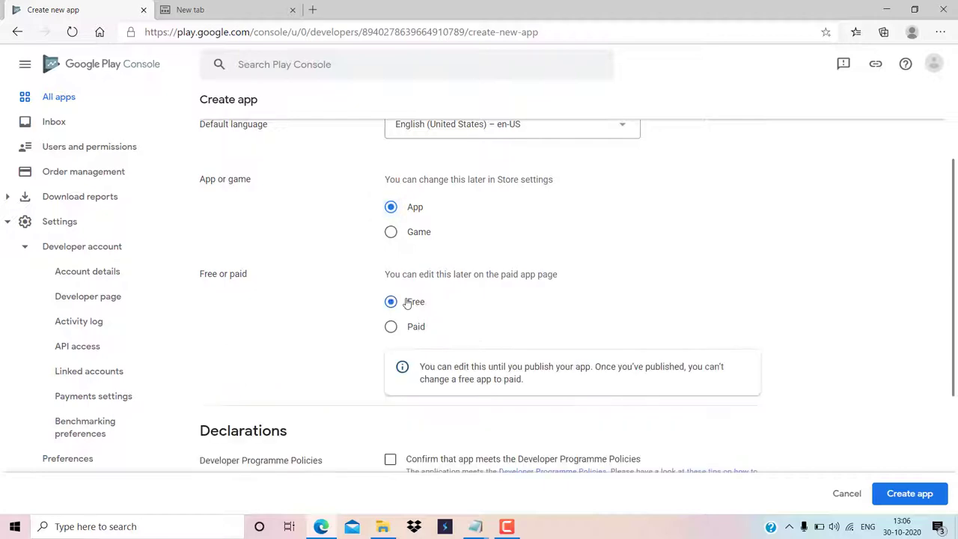
Step: Confirm compliance with the Developer Programme Policies and accept the US export laws declaration
{"action": "scroll", "coordinate": [490, 314], "scroll_direction": "down", "scroll_amount": 2}
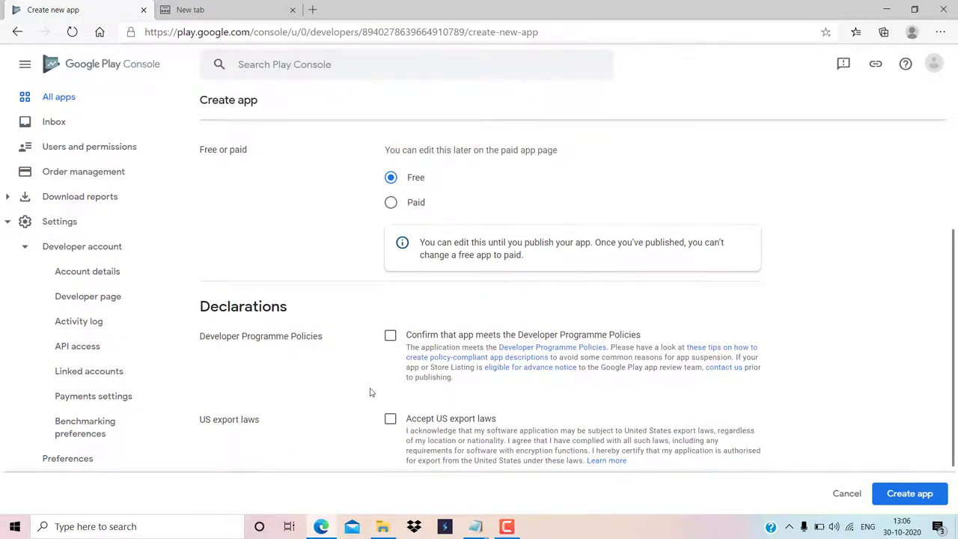
{"action": "scroll", "coordinate": [370, 391], "scroll_direction": "down", "scroll_amount": 1}
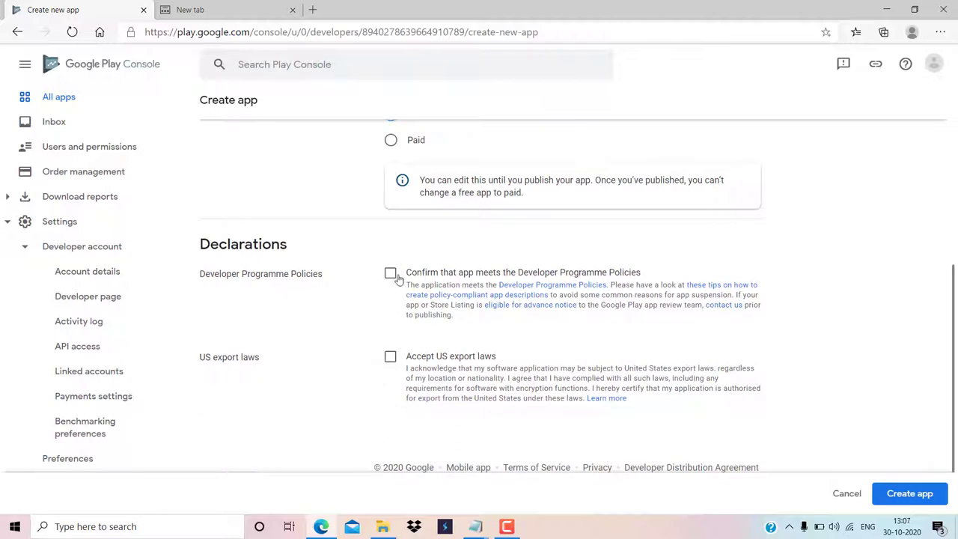
{"action": "left_click", "coordinate": [390, 272]}
{"action": "left_click", "coordinate": [390, 357]}
Step: Review the completed app details and declarations, and create the app
{"action": "scroll", "coordinate": [502, 341], "scroll_direction": "up", "scroll_amount": 5}
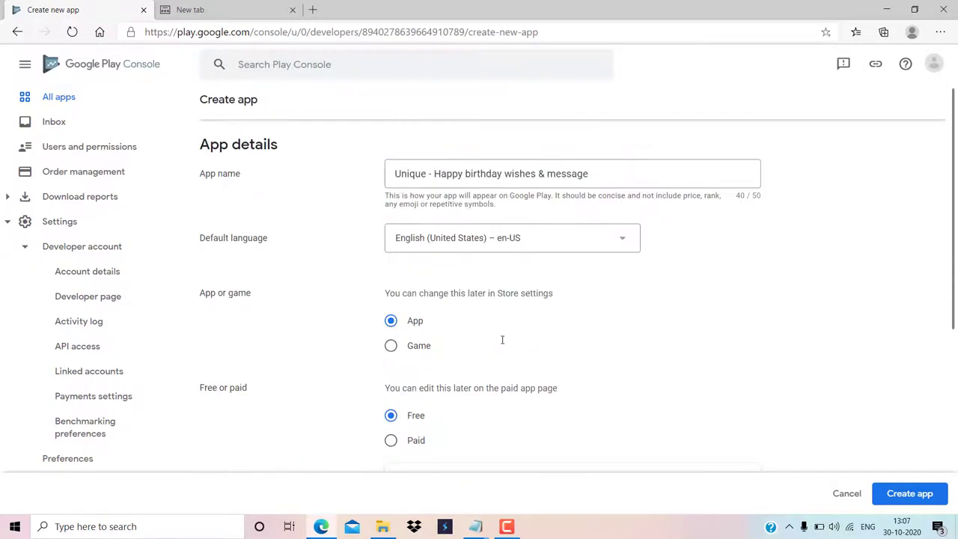
{"action": "scroll", "coordinate": [502, 338], "scroll_direction": "down", "scroll_amount": 1}
{"action": "scroll", "coordinate": [502, 344], "scroll_direction": "down", "scroll_amount": 3}
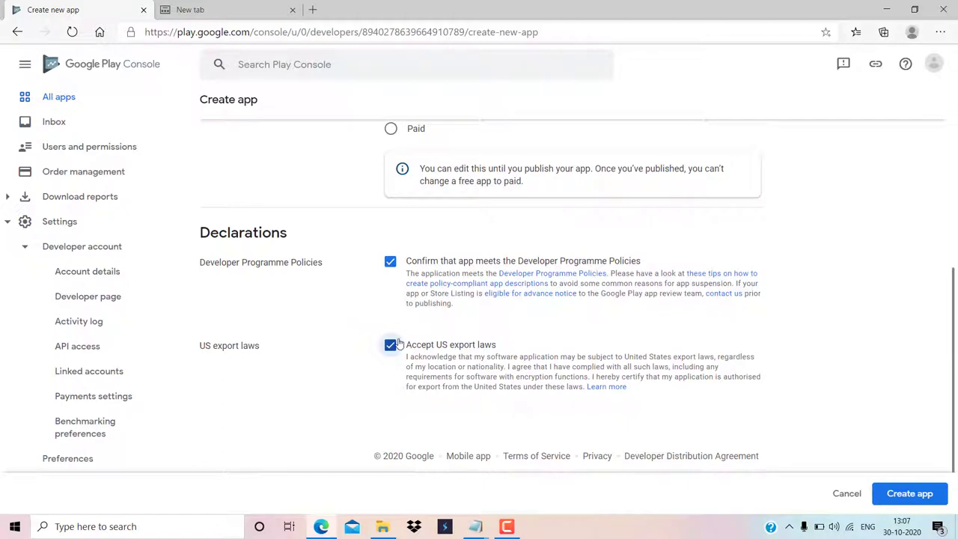
{"action": "scroll", "coordinate": [861, 397], "scroll_direction": "up", "scroll_amount": 3}
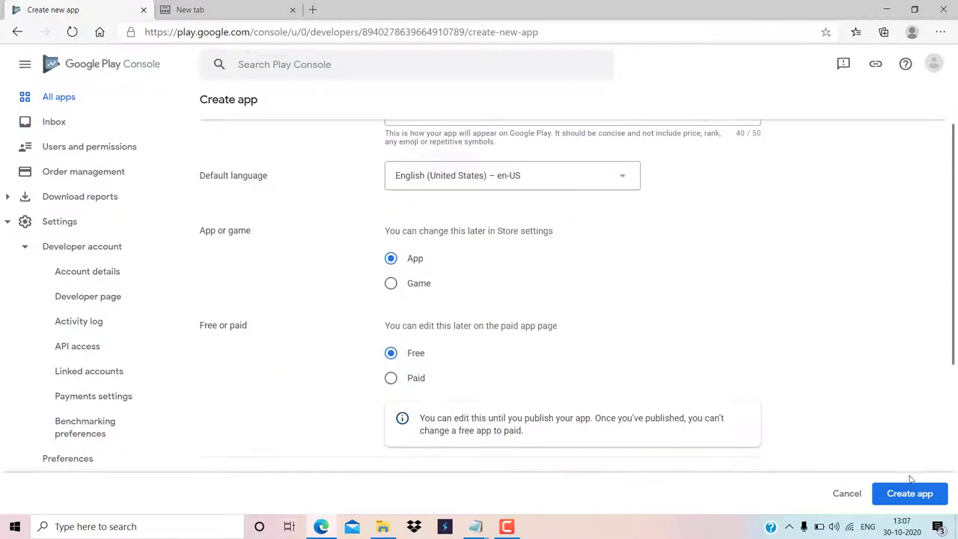
{"action": "left_click", "coordinate": [910, 498]}
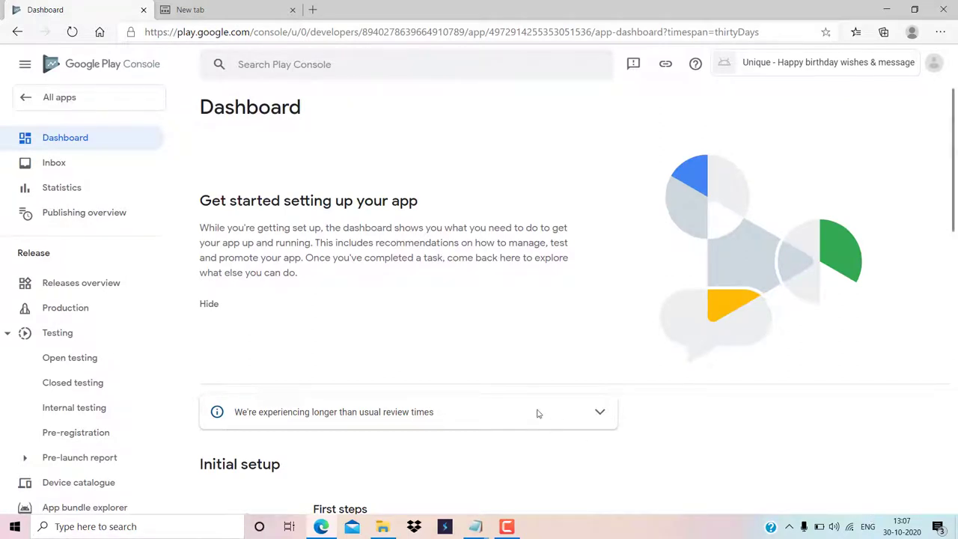
Step: In the App access setup task, declare that all functionality is available without special access, save, and return to the dashboard
{"action": "scroll", "coordinate": [441, 329], "scroll_direction": "down", "scroll_amount": 3}
{"action": "left_click", "coordinate": [351, 309]}
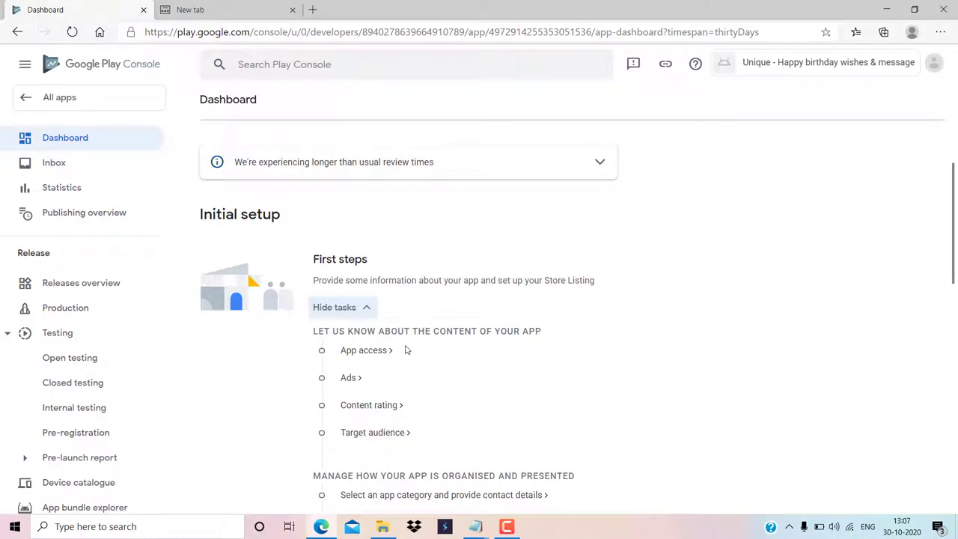
{"action": "scroll", "coordinate": [418, 301], "scroll_direction": "down", "scroll_amount": 1}
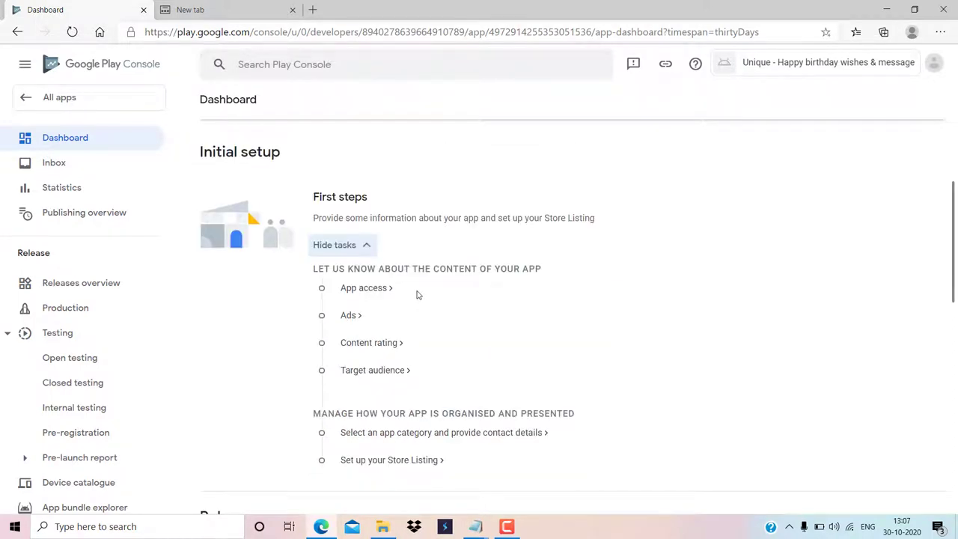
{"action": "left_click", "coordinate": [374, 288]}
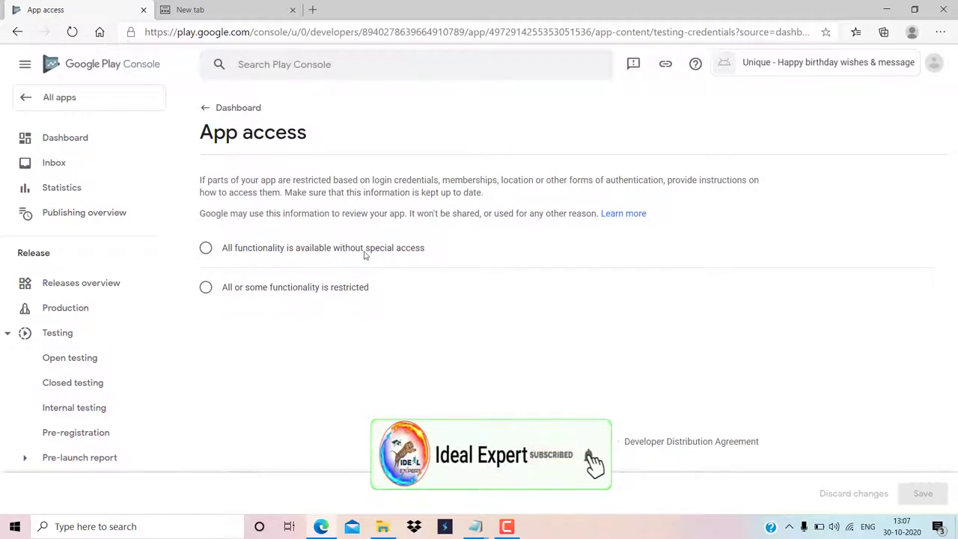
{"action": "left_click", "coordinate": [206, 248]}
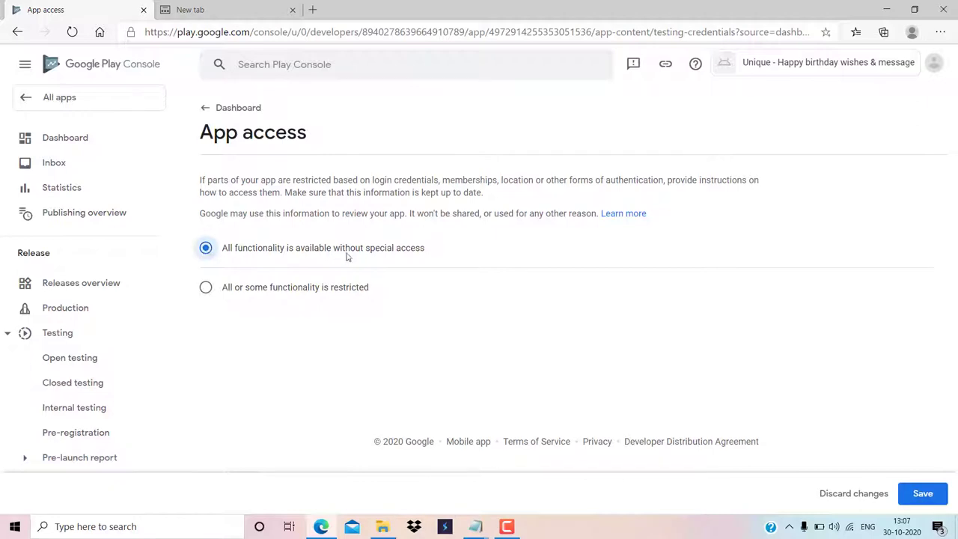
{"action": "left_click", "coordinate": [927, 492]}
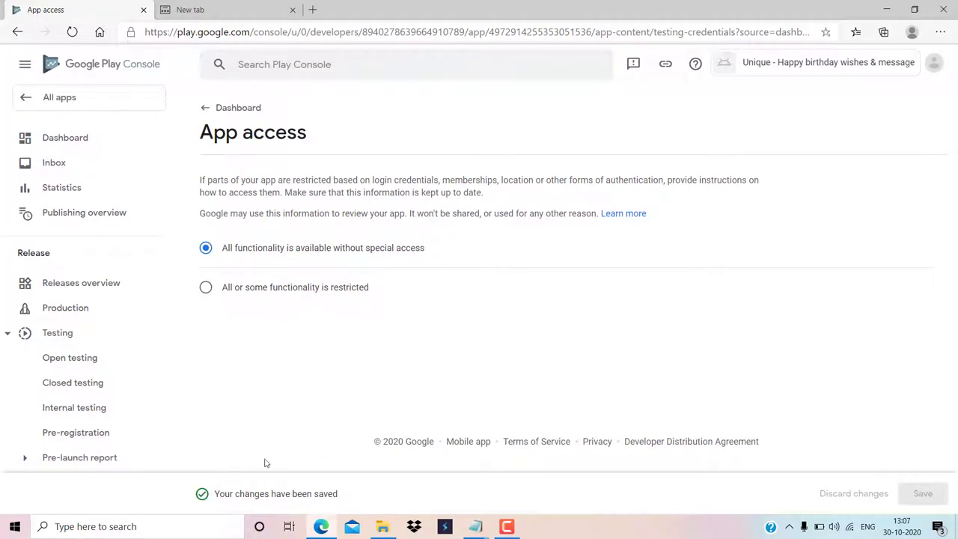
{"action": "left_click", "coordinate": [218, 112]}
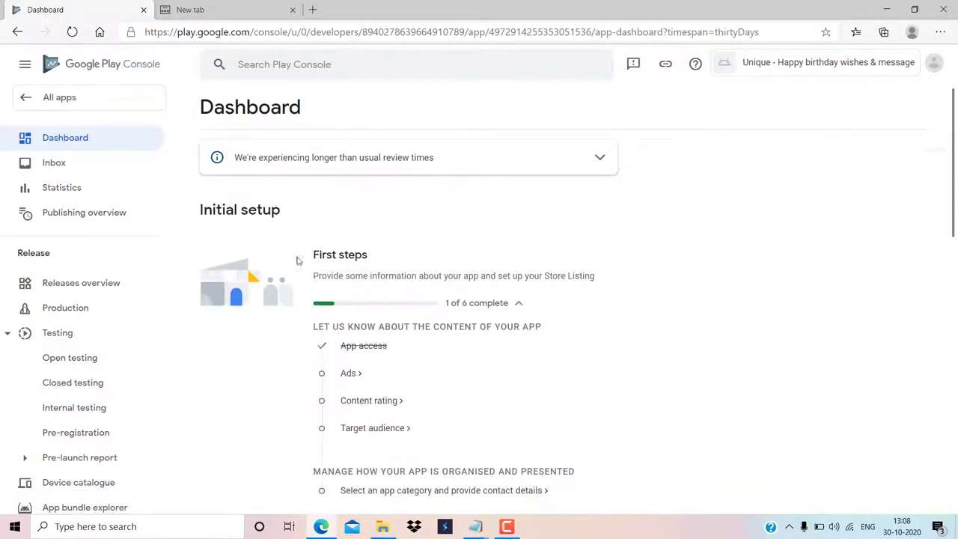
Step: In the Ads setup task, declare that the app contains ads, save, and return to the dashboard's first-steps list
{"action": "scroll", "coordinate": [335, 258], "scroll_direction": "down", "scroll_amount": 3}
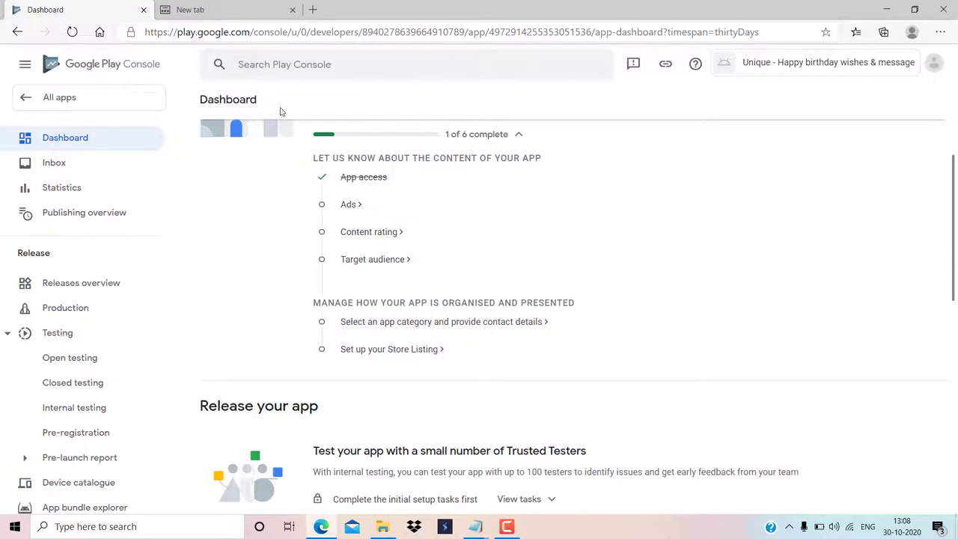
{"action": "left_click", "coordinate": [349, 205]}
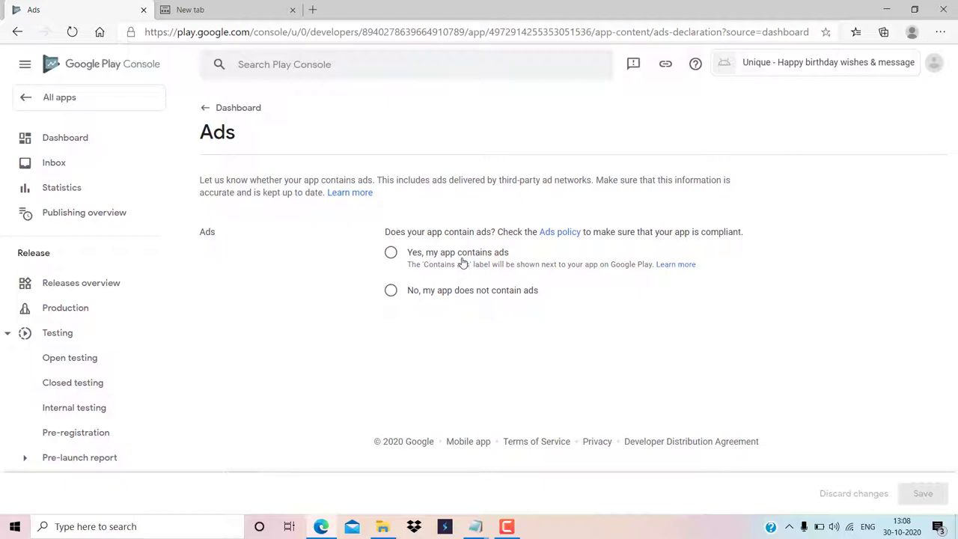
{"action": "left_click", "coordinate": [399, 255]}
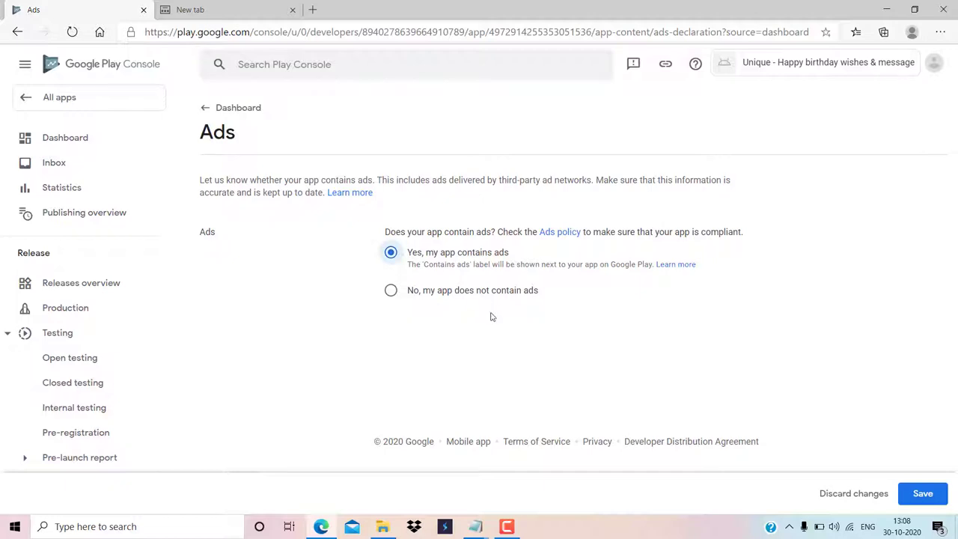
{"action": "left_click", "coordinate": [925, 494]}
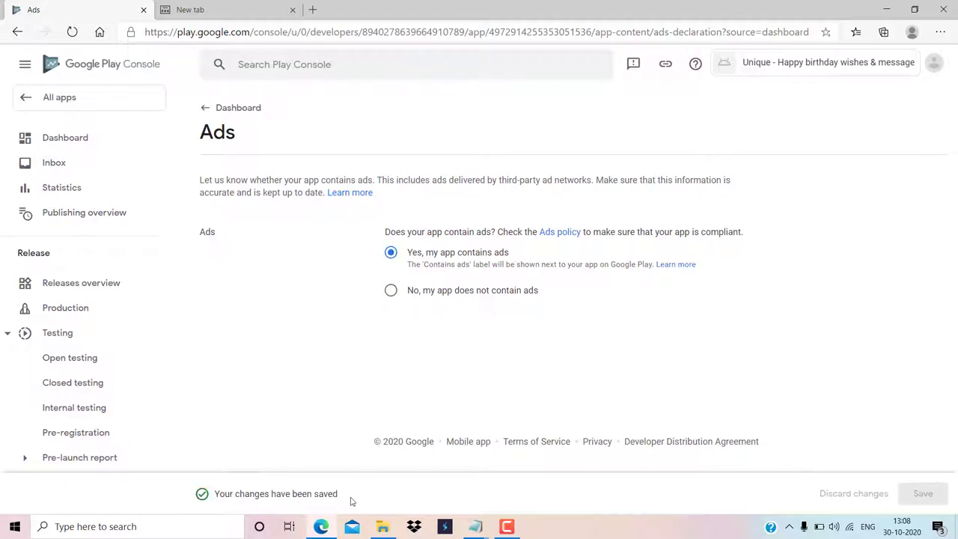
{"action": "left_click", "coordinate": [221, 108]}
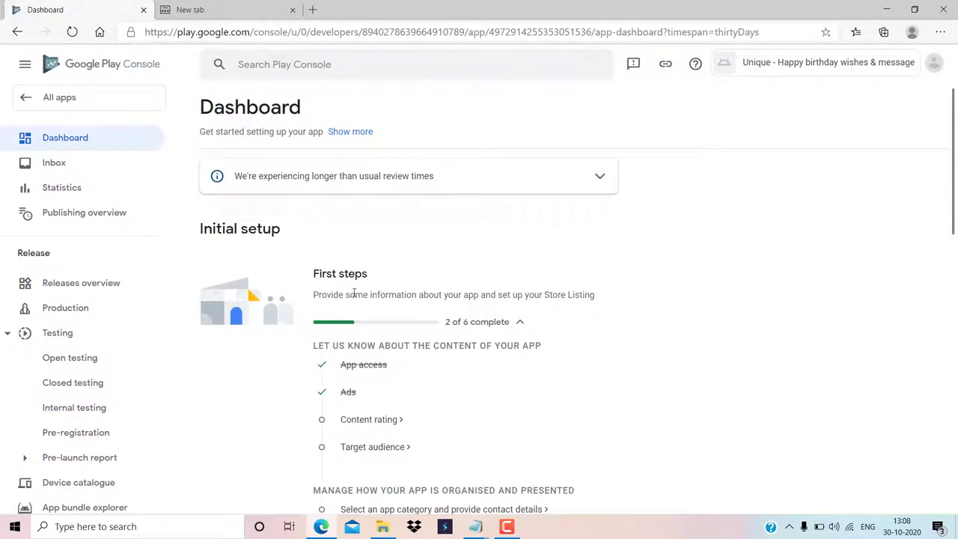
{"action": "scroll", "coordinate": [351, 277], "scroll_direction": "down", "scroll_amount": 1}
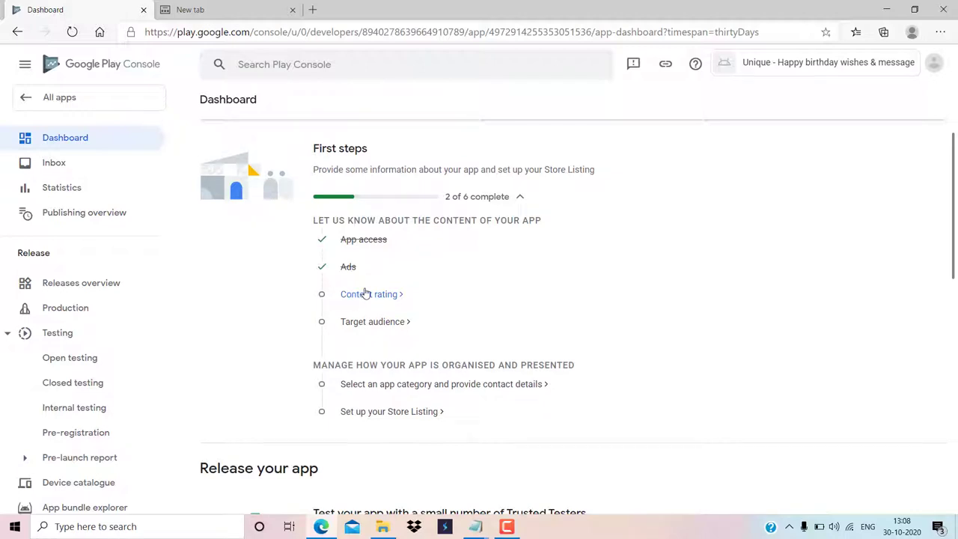
Step: Start the Content rating questionnaire and fill in the contact e-mail address copied from the lastwishestxt Notepad file
{"action": "left_click", "coordinate": [365, 293]}
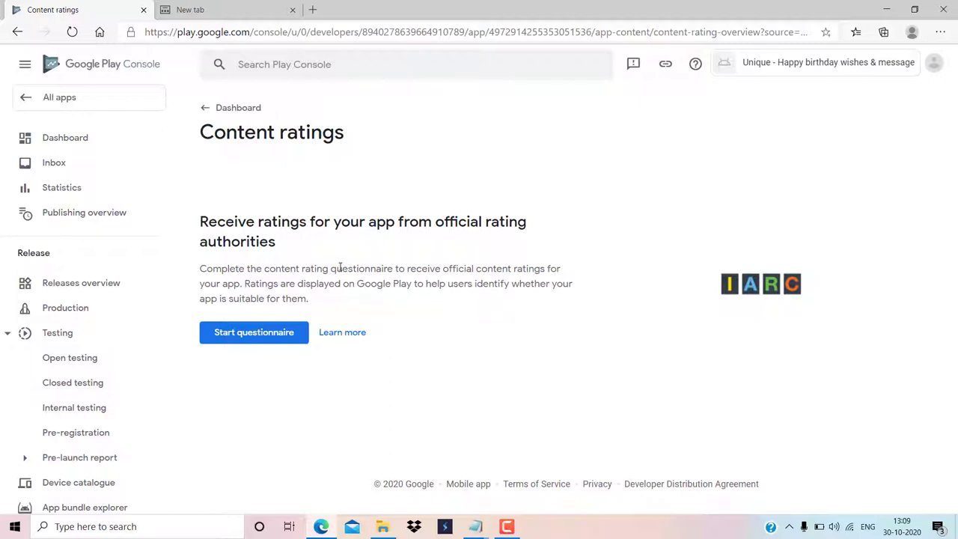
{"action": "left_click", "coordinate": [246, 340]}
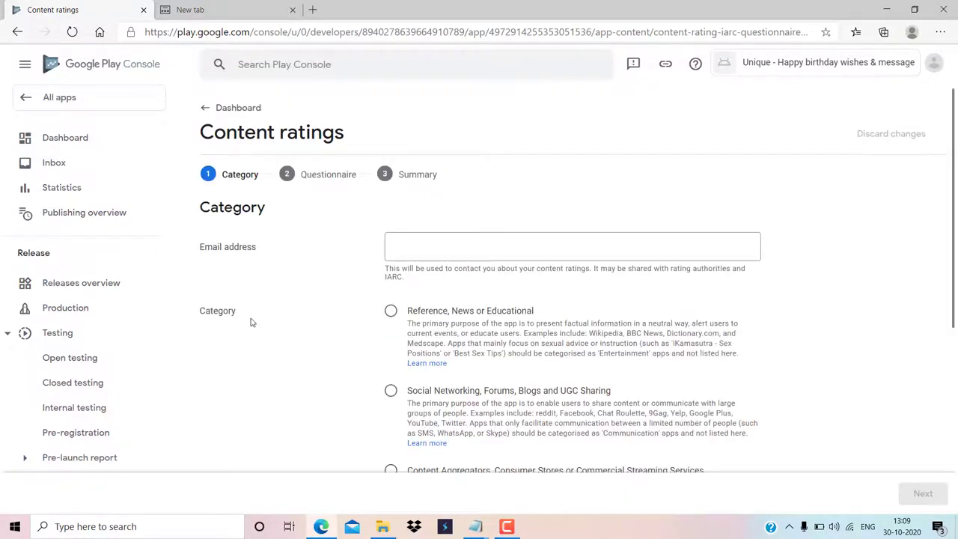
{"action": "left_click", "coordinate": [419, 250]}
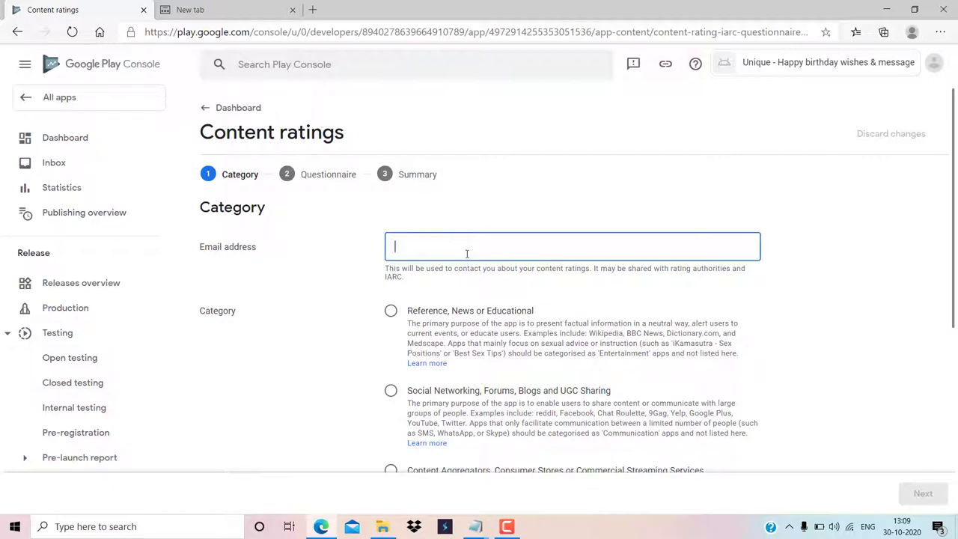
{"action": "left_click", "coordinate": [475, 526]}
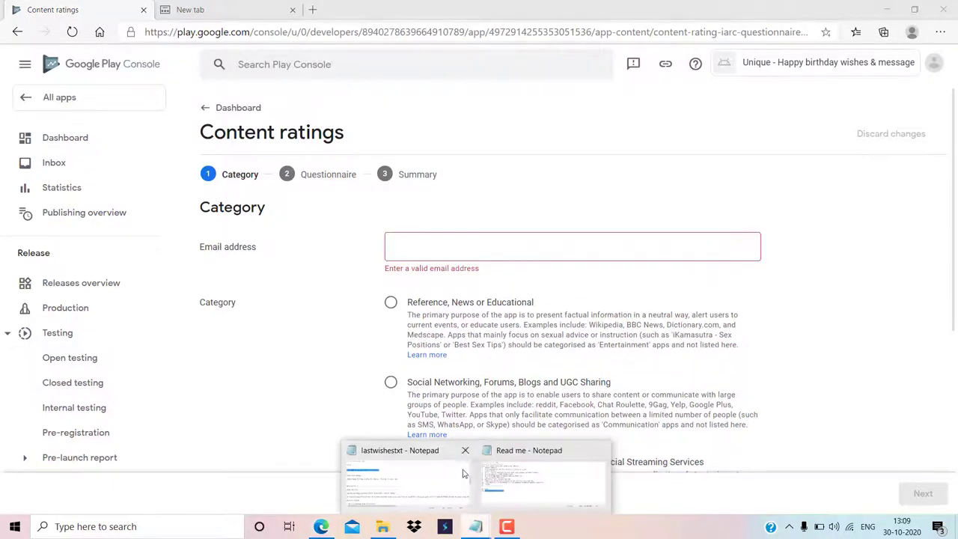
{"action": "left_click", "coordinate": [425, 456]}
{"action": "scroll", "coordinate": [316, 283], "scroll_direction": "down", "scroll_amount": 3}
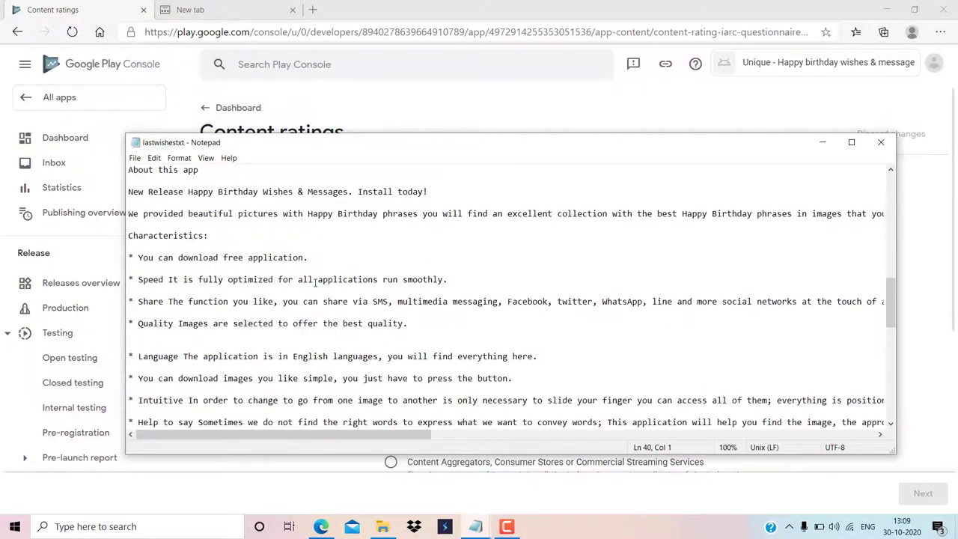
{"action": "scroll", "coordinate": [314, 282], "scroll_direction": "down", "scroll_amount": 12}
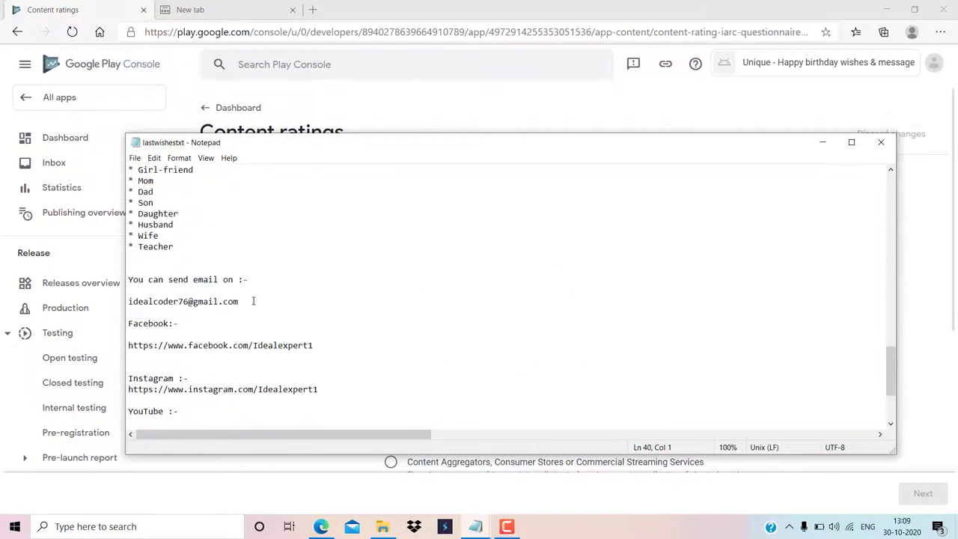
{"action": "left_click_drag", "start_coordinate": [253, 300], "coordinate": [130, 301]}
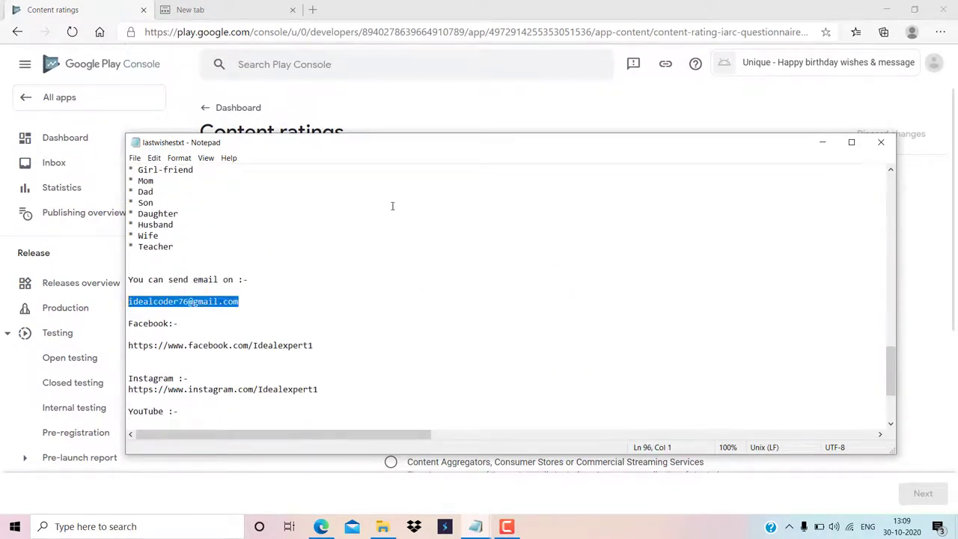
{"action": "left_click", "coordinate": [467, 109]}
{"action": "left_click", "coordinate": [454, 247]}
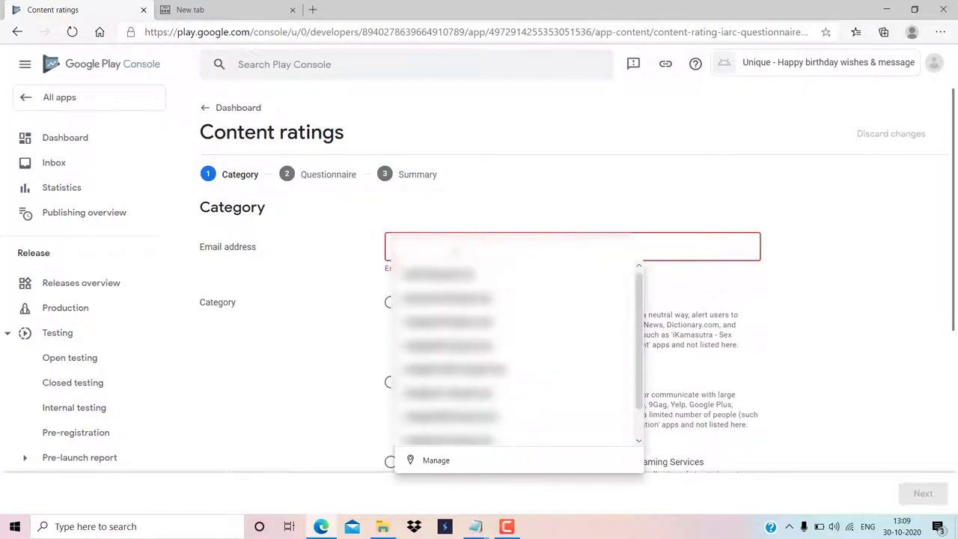
{"action": "key", "text": "ctrl+v"}
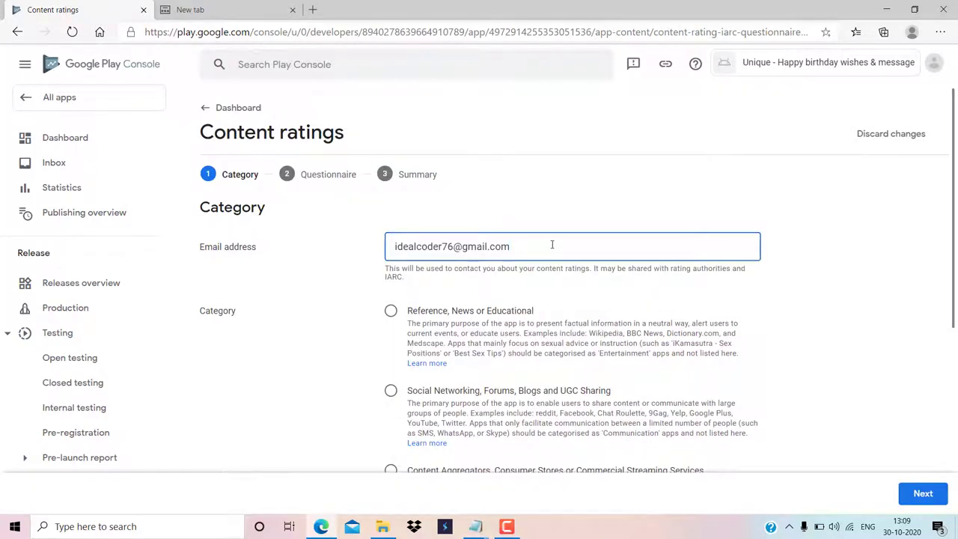
Step: Choose Entertainment as the content rating category and continue to the questionnaire
{"action": "scroll", "coordinate": [553, 266], "scroll_direction": "down", "scroll_amount": 2}
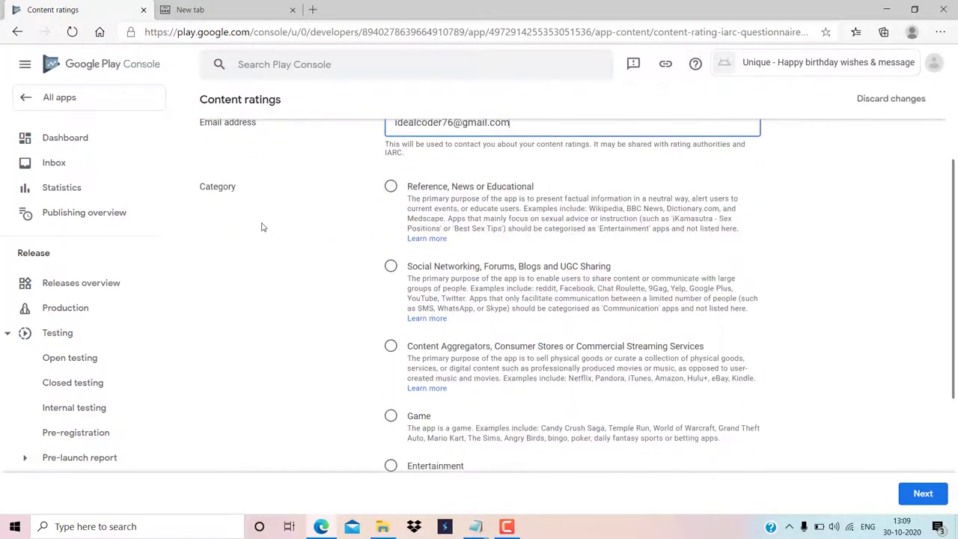
{"action": "left_click", "coordinate": [197, 188]}
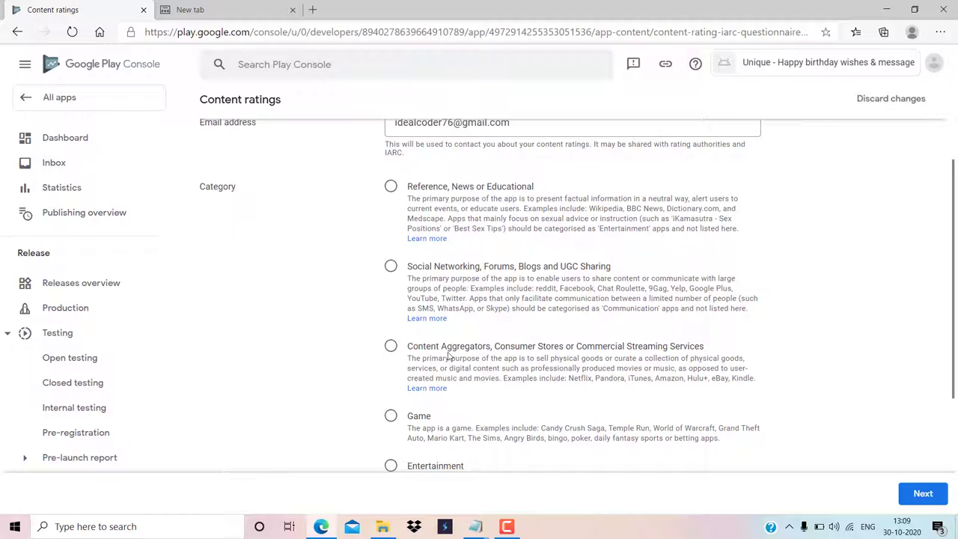
{"action": "scroll", "coordinate": [479, 359], "scroll_direction": "down", "scroll_amount": 2}
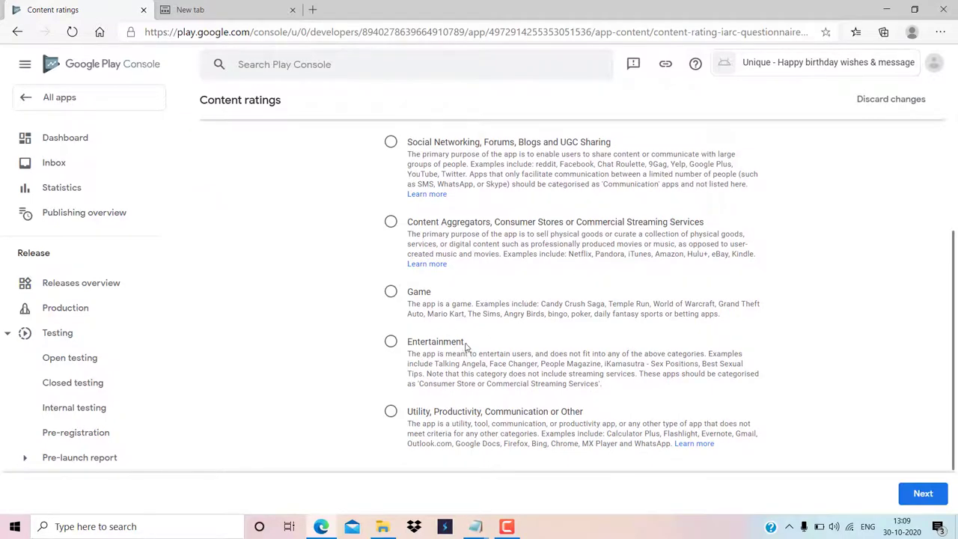
{"action": "scroll", "coordinate": [468, 348], "scroll_direction": "up", "scroll_amount": 2}
{"action": "scroll", "coordinate": [467, 348], "scroll_direction": "down", "scroll_amount": 1}
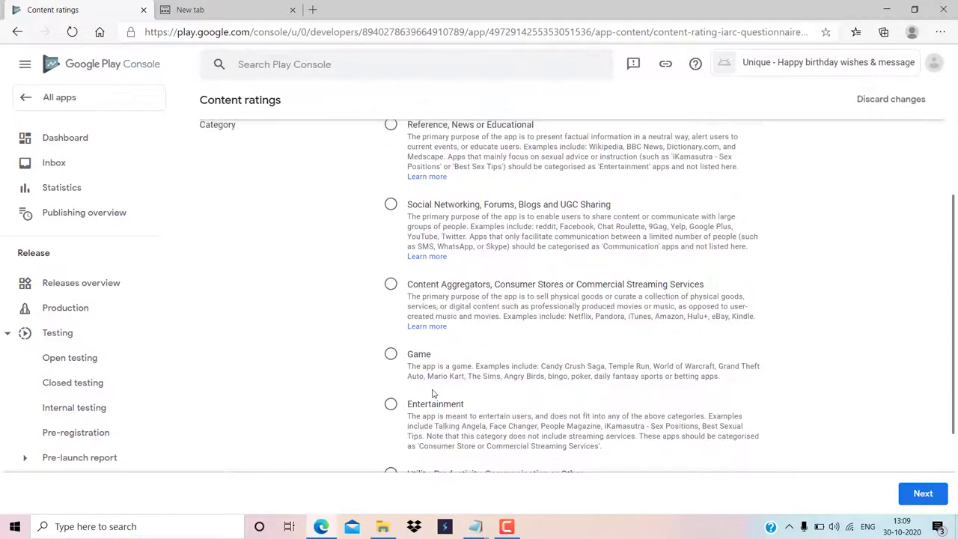
{"action": "left_click", "coordinate": [388, 410]}
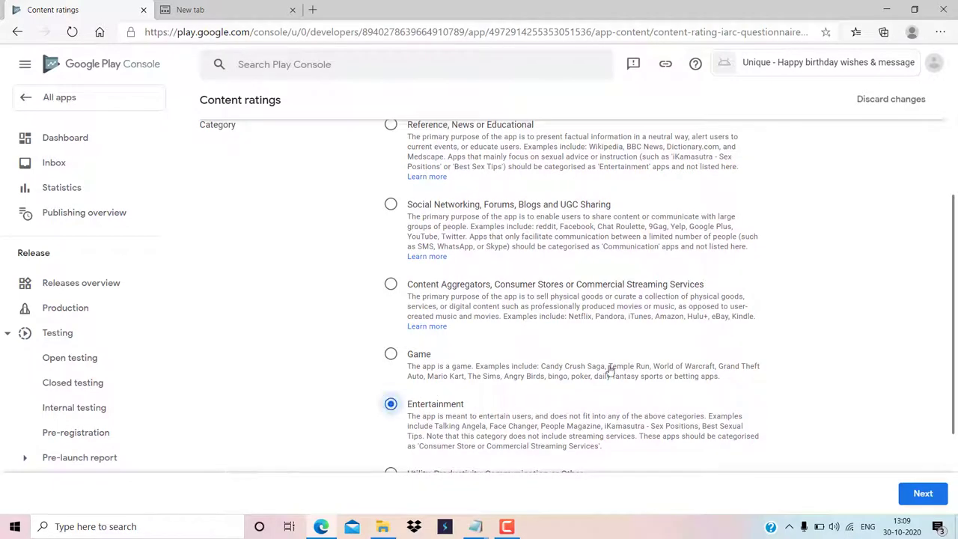
{"action": "scroll", "coordinate": [610, 370], "scroll_direction": "down", "scroll_amount": 2}
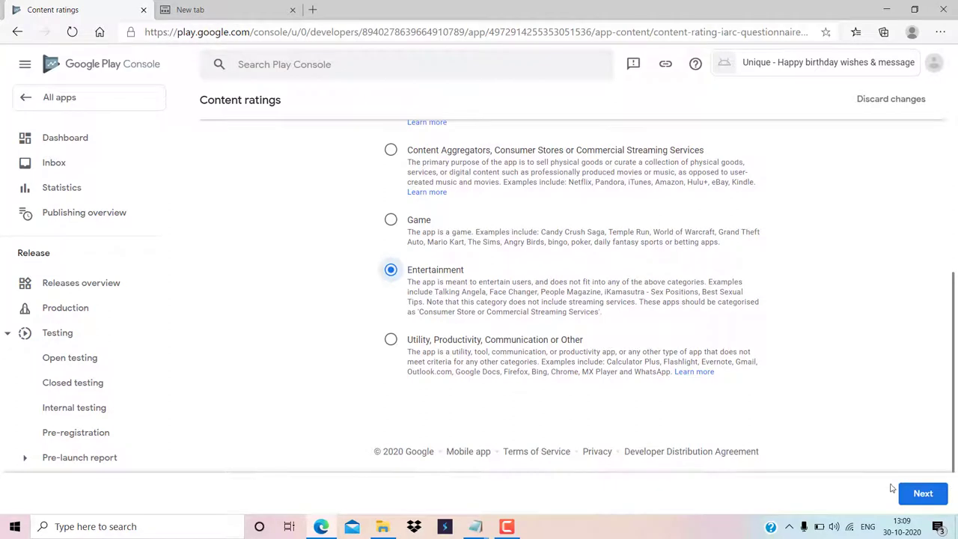
{"action": "left_click", "coordinate": [925, 491]}
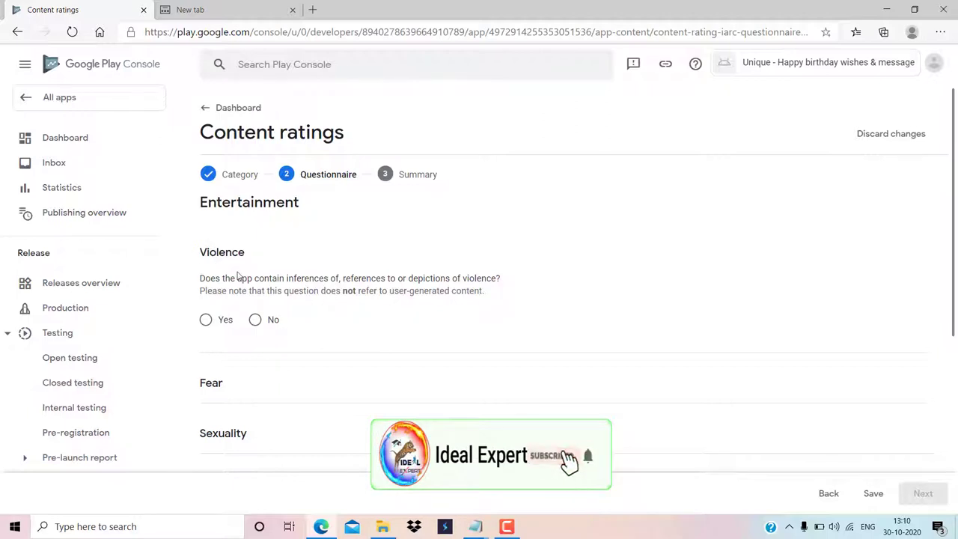
Step: Answer No to the Violence, Fear and Sexuality questions
{"action": "left_click", "coordinate": [256, 320]}
{"action": "scroll", "coordinate": [281, 300], "scroll_direction": "down", "scroll_amount": 3}
{"action": "left_click", "coordinate": [255, 263]}
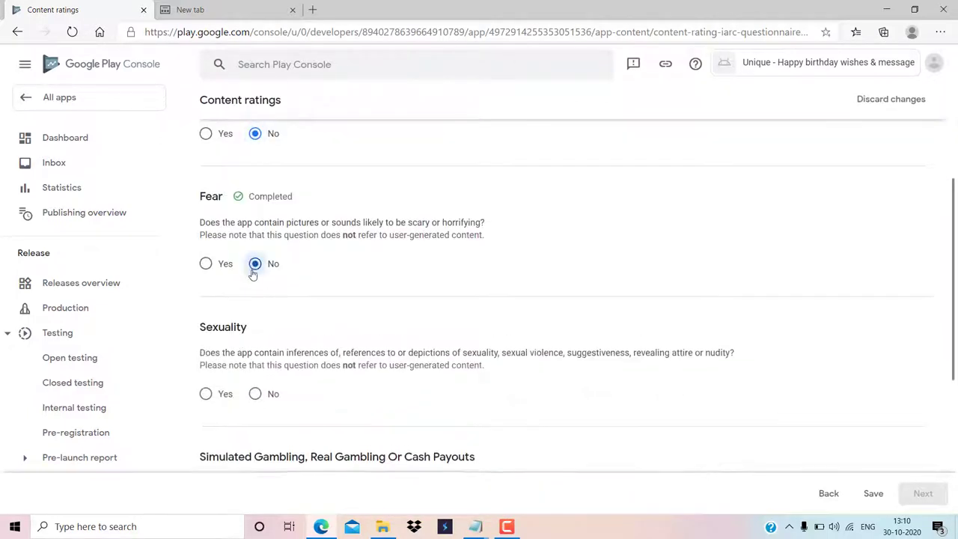
{"action": "left_click", "coordinate": [256, 395]}
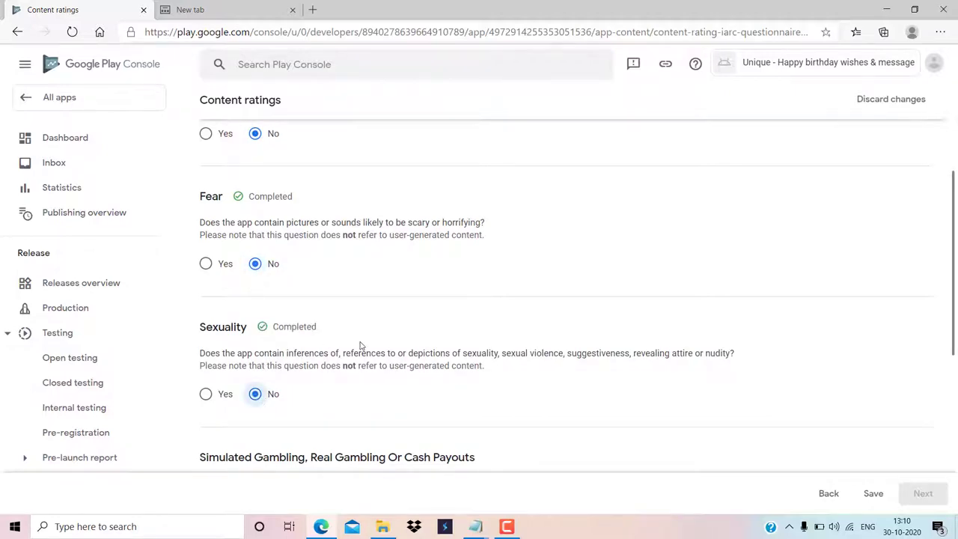
Step: Answer No to the gambling, Language, Controlled Substance and Crude Humour questions
{"action": "scroll", "coordinate": [360, 346], "scroll_direction": "down", "scroll_amount": 3}
{"action": "left_click", "coordinate": [255, 337]}
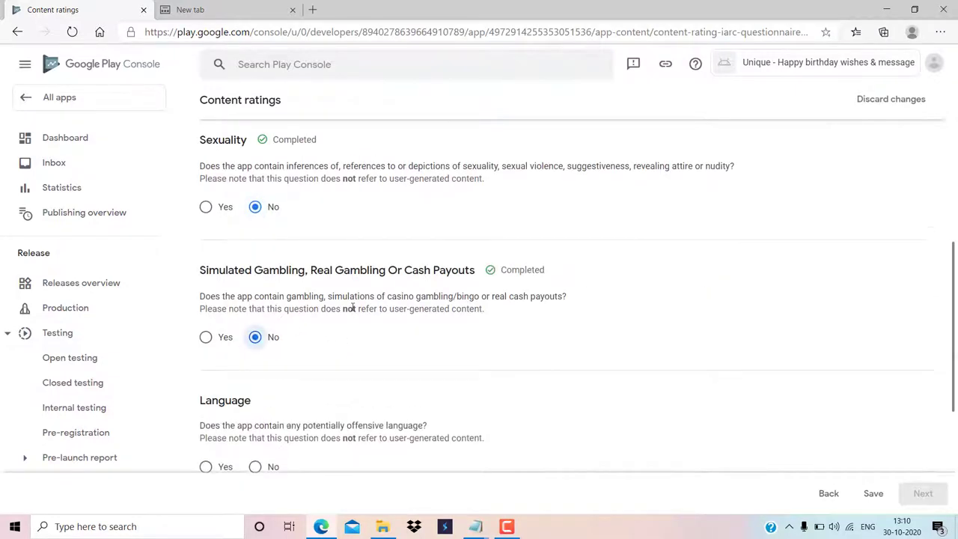
{"action": "left_click", "coordinate": [273, 342]}
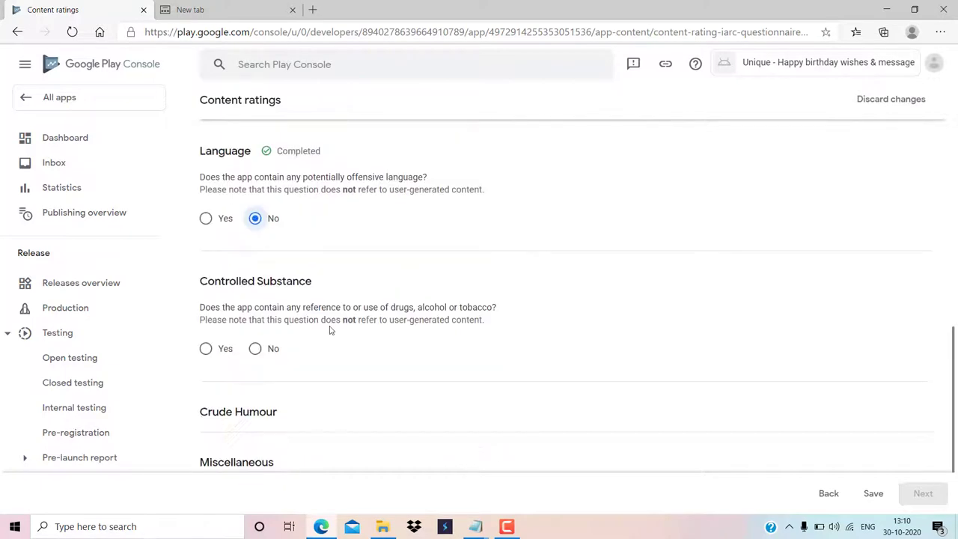
{"action": "left_click", "coordinate": [272, 348]}
{"action": "left_click", "coordinate": [274, 322]}
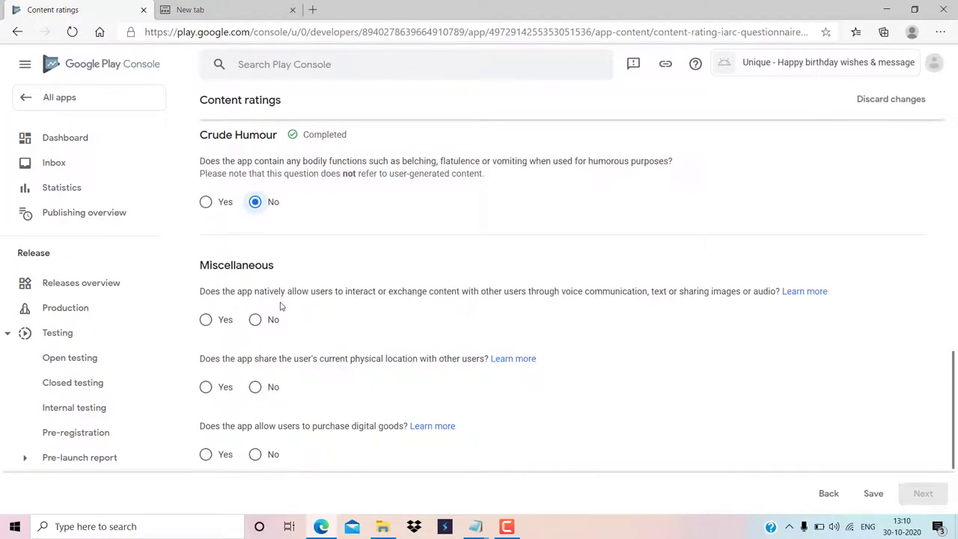
Step: Answer No to all four Miscellaneous questions: user interaction, location sharing, digital purchases and Nazi symbols
{"action": "left_click", "coordinate": [258, 319]}
{"action": "scroll", "coordinate": [300, 315], "scroll_direction": "down", "scroll_amount": 2}
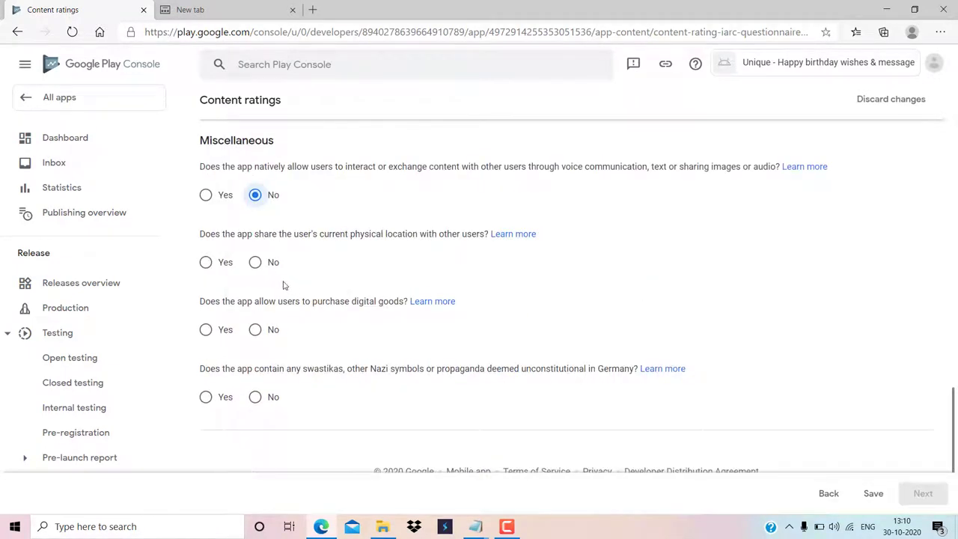
{"action": "left_click", "coordinate": [258, 264]}
{"action": "left_click", "coordinate": [256, 330]}
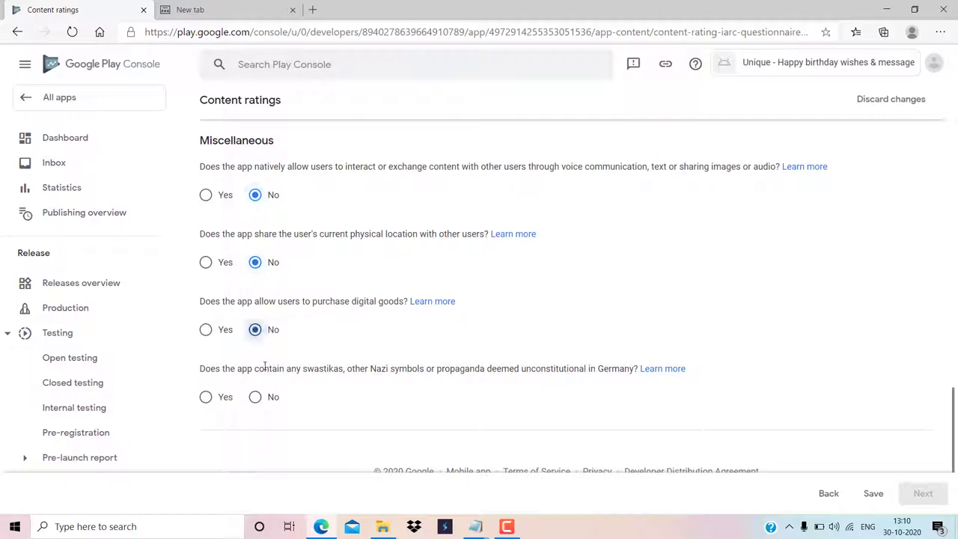
{"action": "left_click", "coordinate": [255, 396]}
Step: Review the answers in every section of the content rating questionnaire
{"action": "scroll", "coordinate": [338, 332], "scroll_direction": "up", "scroll_amount": 5}
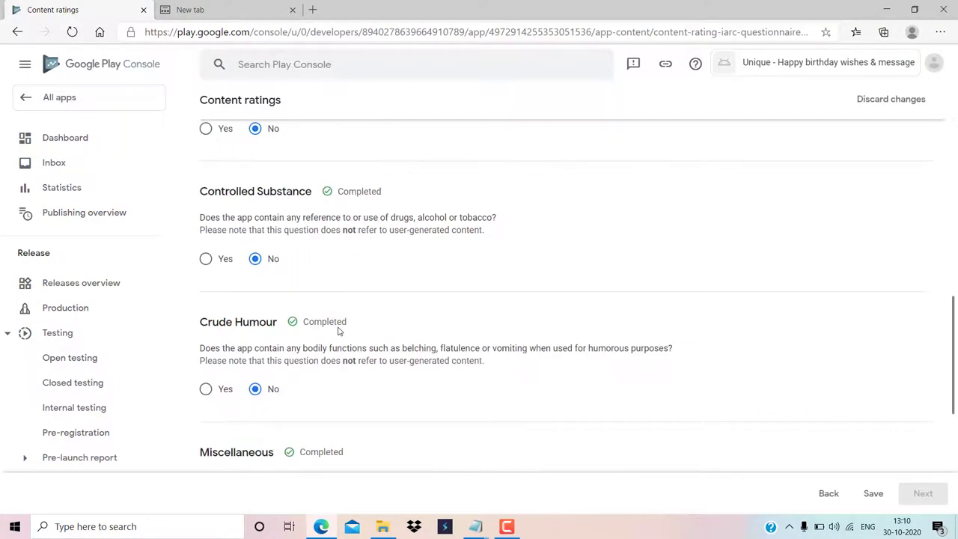
{"action": "scroll", "coordinate": [337, 332], "scroll_direction": "up", "scroll_amount": 2}
{"action": "scroll", "coordinate": [408, 290], "scroll_direction": "up", "scroll_amount": 2}
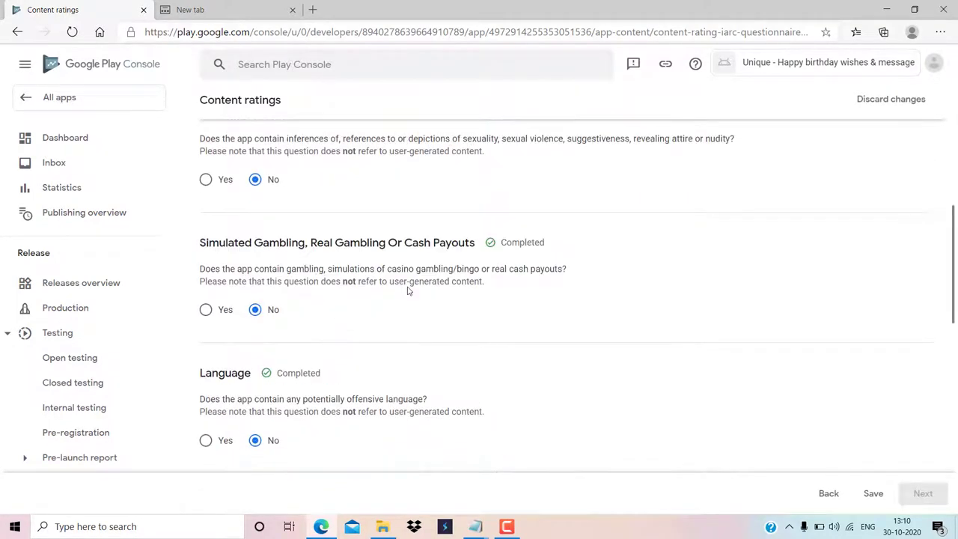
{"action": "scroll", "coordinate": [408, 291], "scroll_direction": "up", "scroll_amount": 1}
{"action": "scroll", "coordinate": [408, 289], "scroll_direction": "down", "scroll_amount": 3}
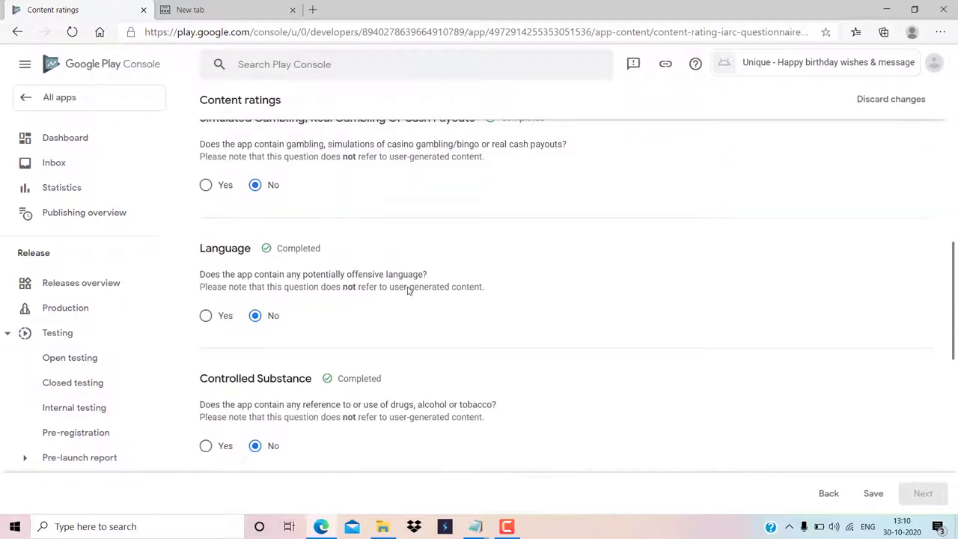
{"action": "scroll", "coordinate": [408, 285], "scroll_direction": "up", "scroll_amount": 6}
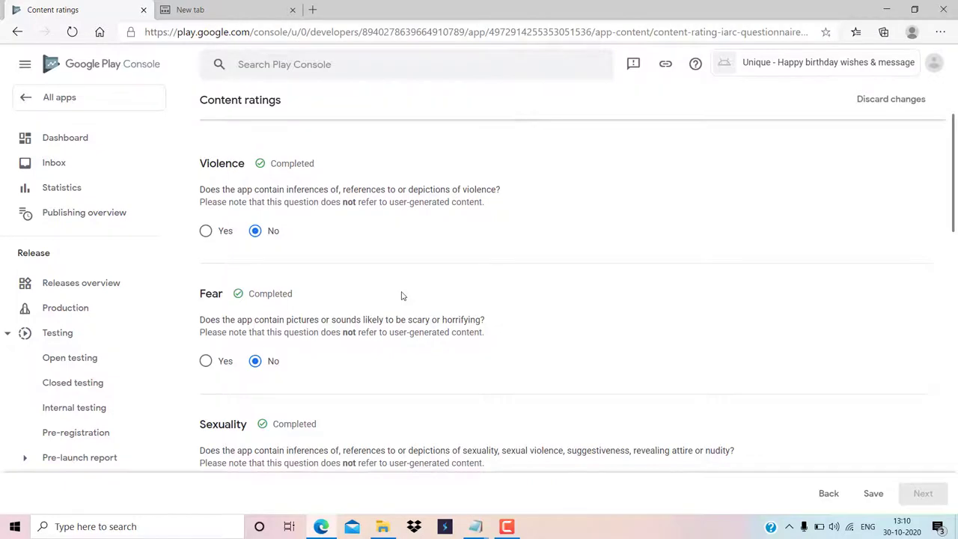
{"action": "scroll", "coordinate": [400, 299], "scroll_direction": "down", "scroll_amount": 2}
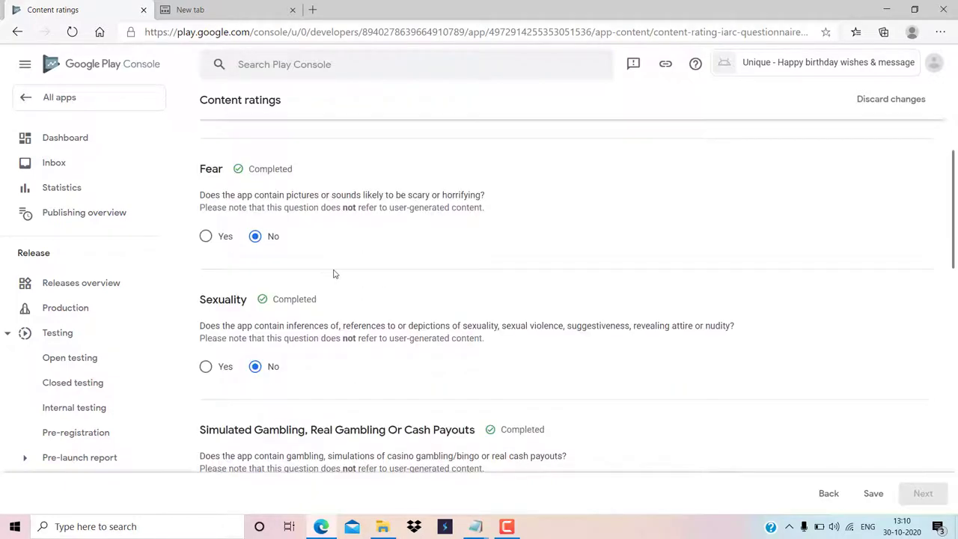
{"action": "scroll", "coordinate": [335, 274], "scroll_direction": "down", "scroll_amount": 2}
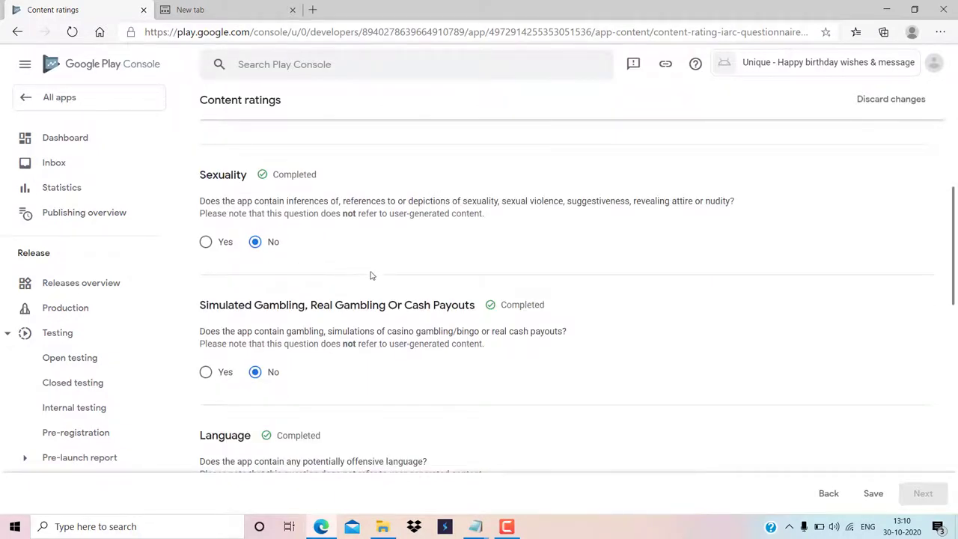
{"action": "scroll", "coordinate": [370, 274], "scroll_direction": "down", "scroll_amount": 5}
{"action": "scroll", "coordinate": [382, 268], "scroll_direction": "down", "scroll_amount": 10}
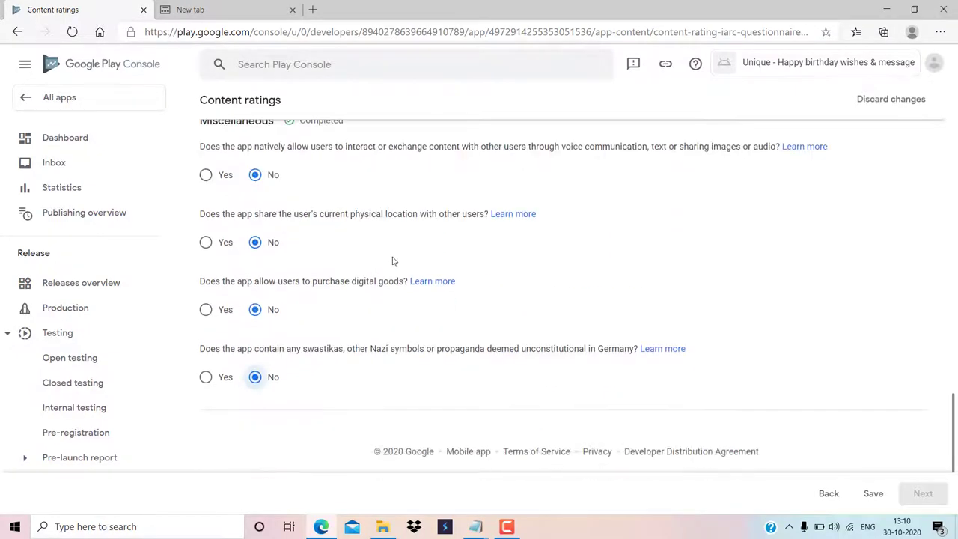
Step: Save the questionnaire answers, continue to the Summary, and review the ratings for each region
{"action": "left_click", "coordinate": [874, 493]}
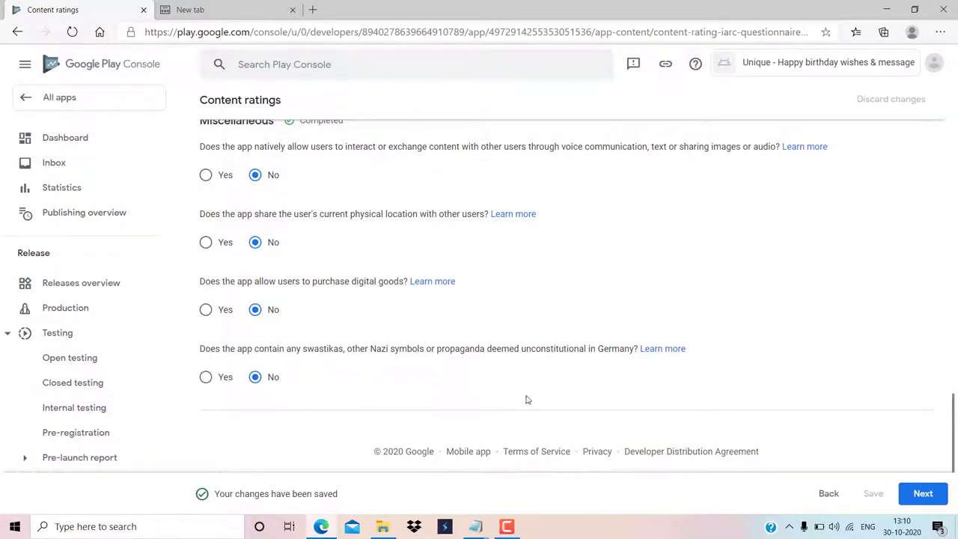
{"action": "left_click", "coordinate": [925, 495]}
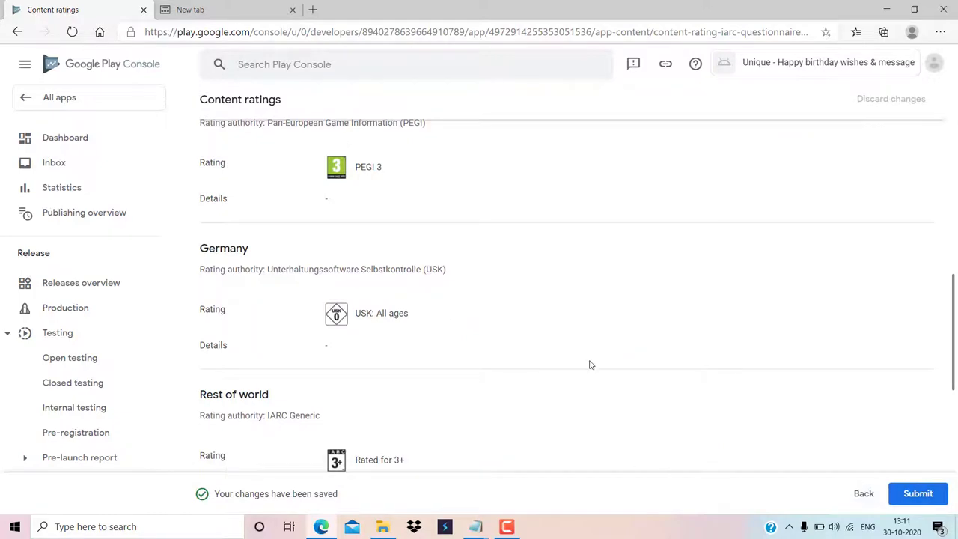
{"action": "scroll", "coordinate": [590, 364], "scroll_direction": "up", "scroll_amount": 8}
{"action": "scroll", "coordinate": [591, 363], "scroll_direction": "up", "scroll_amount": 1}
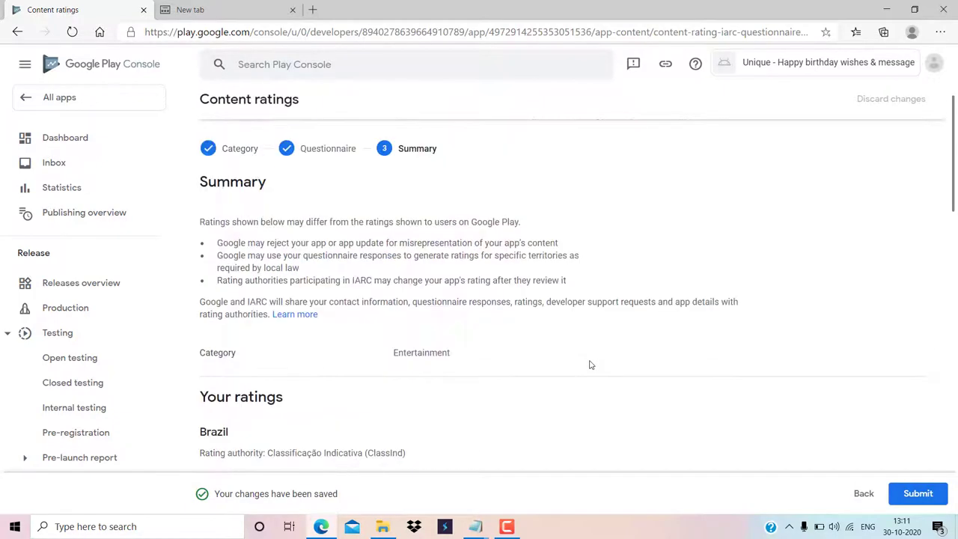
{"action": "scroll", "coordinate": [591, 365], "scroll_direction": "down", "scroll_amount": 8}
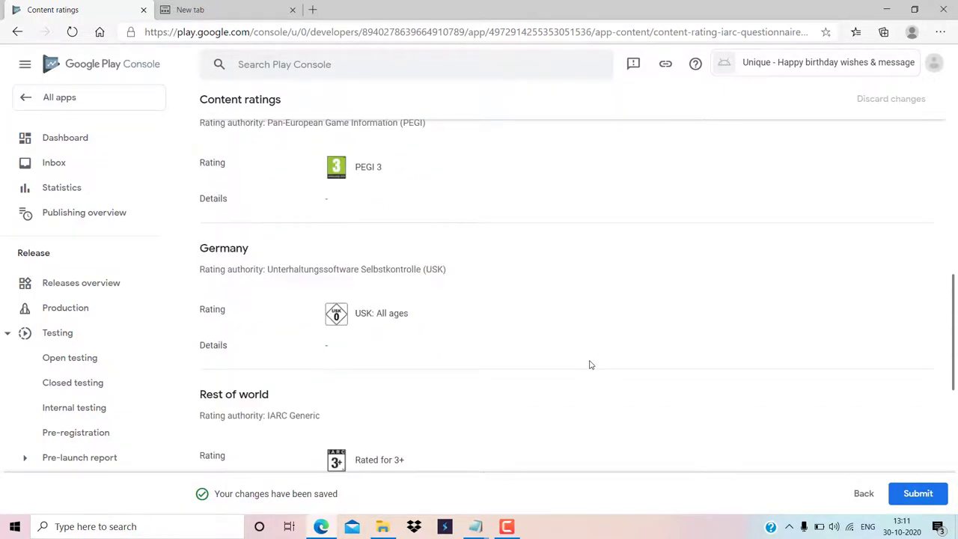
{"action": "scroll", "coordinate": [591, 364], "scroll_direction": "down", "scroll_amount": 5}
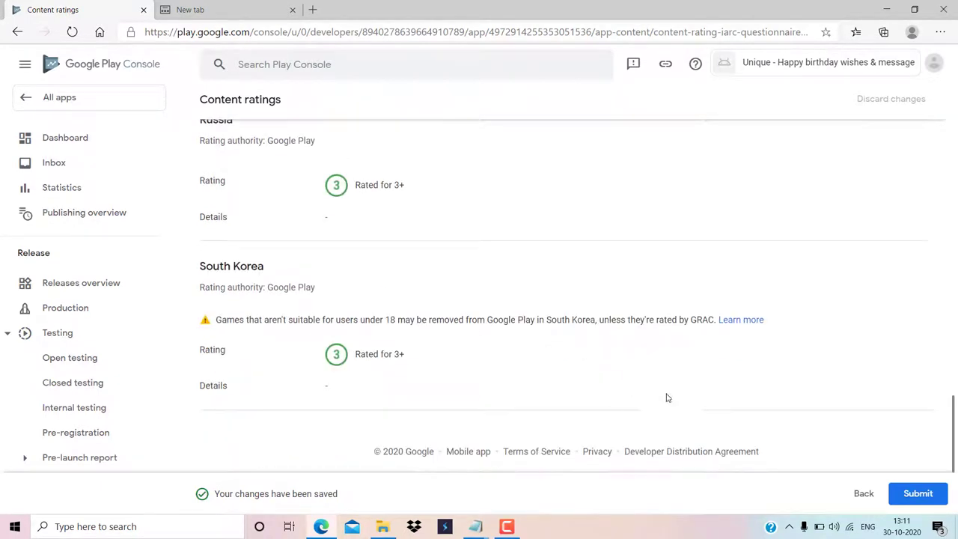
Step: Submit the content ratings, return to App content and start the Privacy policy task
{"action": "left_click", "coordinate": [904, 495]}
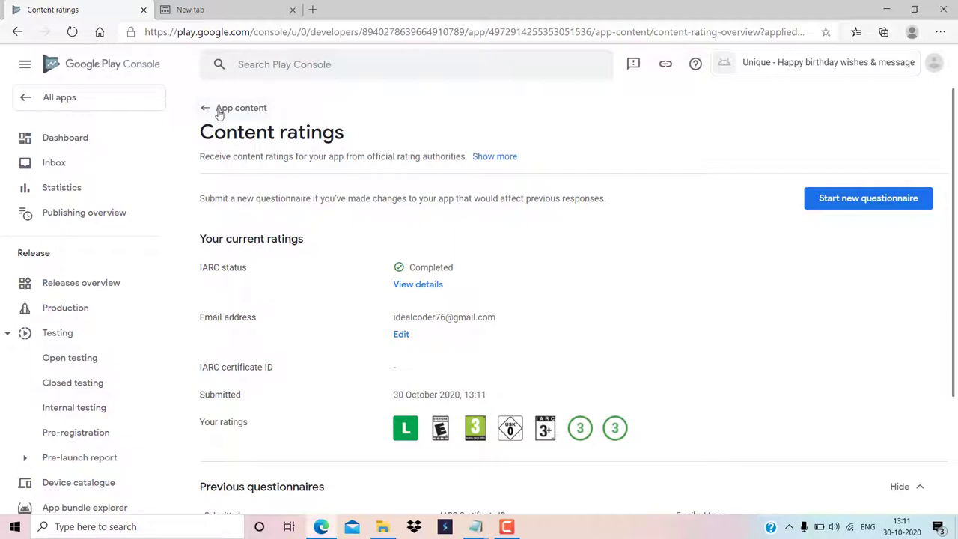
{"action": "left_click", "coordinate": [220, 113]}
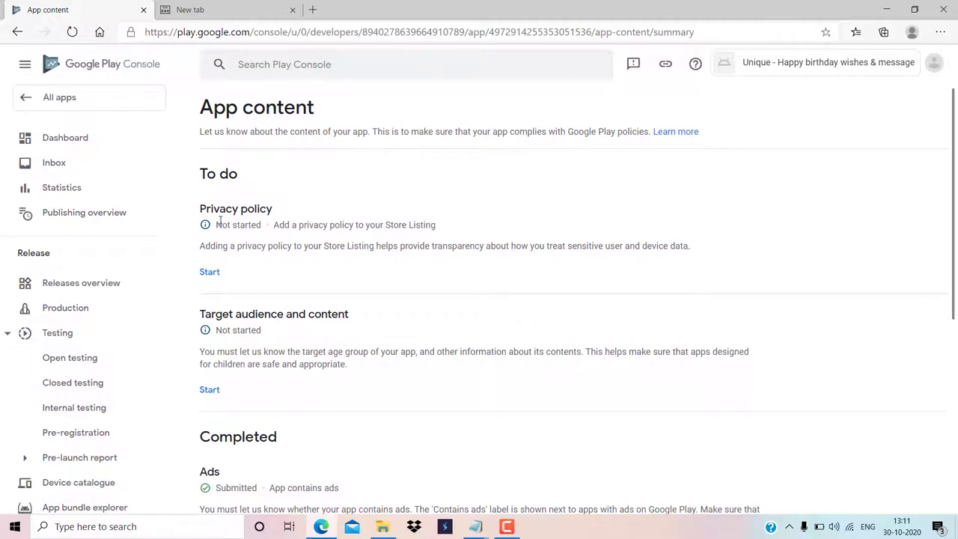
{"action": "left_click", "coordinate": [210, 273]}
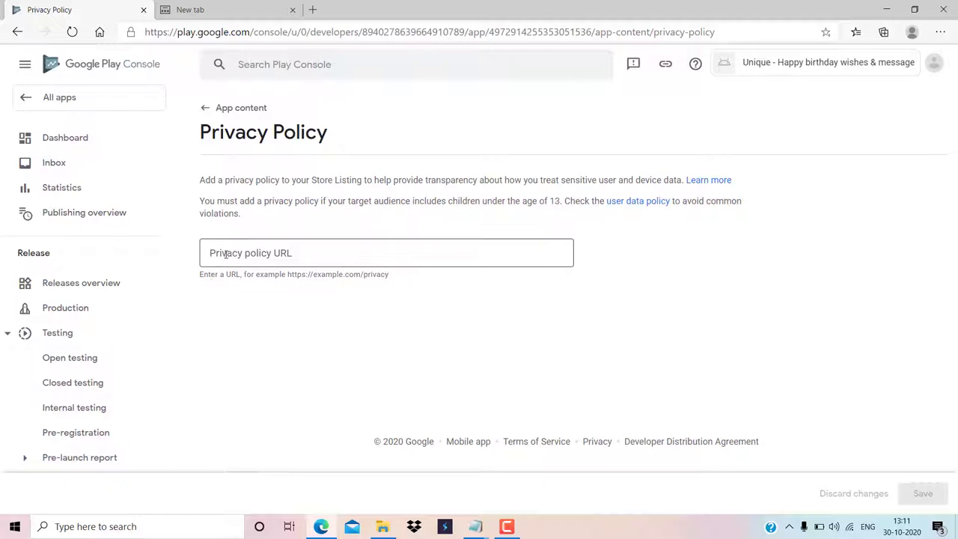
{"action": "left_click", "coordinate": [231, 254]}
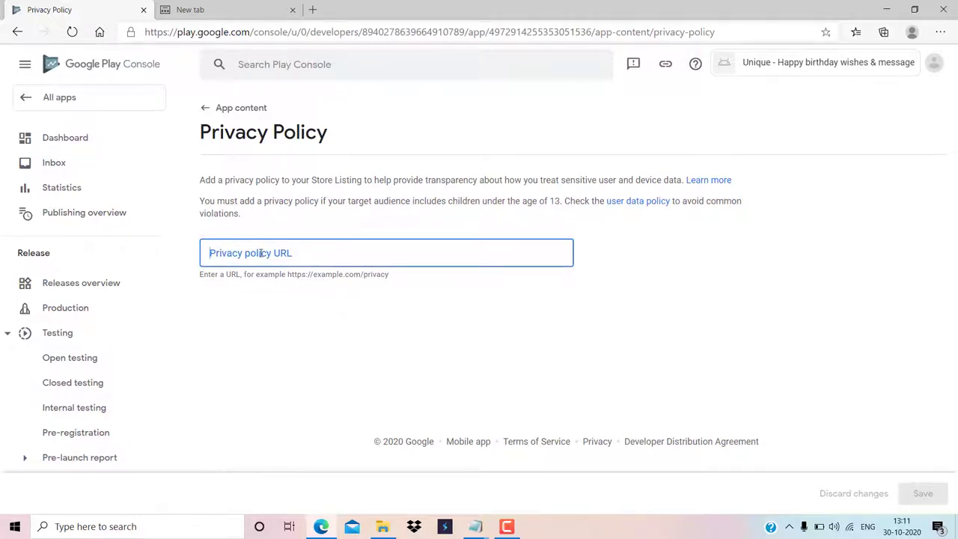
{"action": "left_click", "coordinate": [476, 526]}
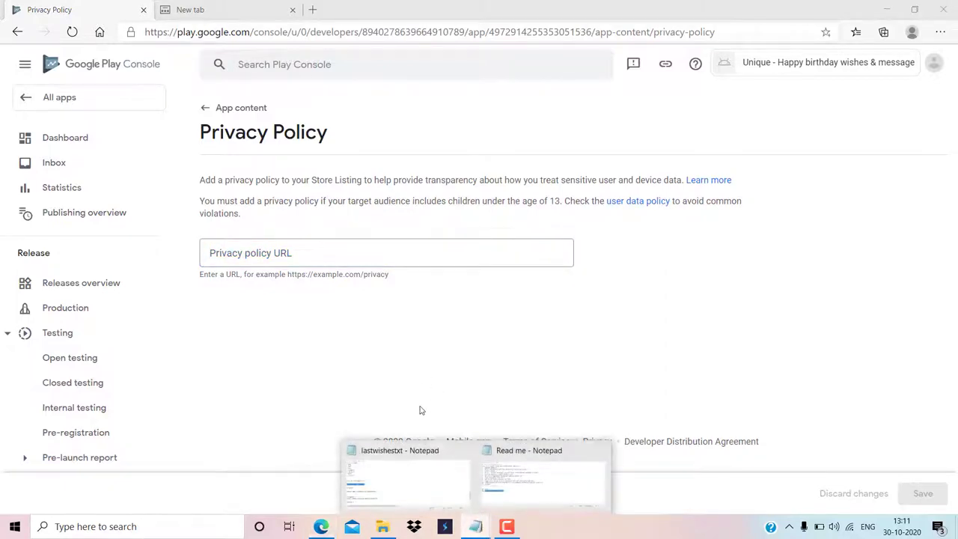
{"action": "left_click", "coordinate": [418, 463]}
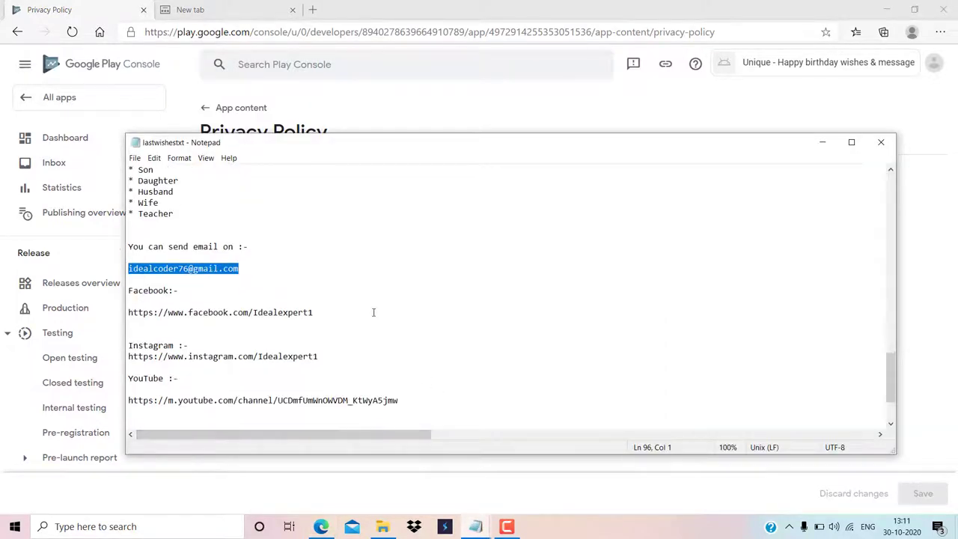
{"action": "scroll", "coordinate": [374, 312], "scroll_direction": "down", "scroll_amount": 3}
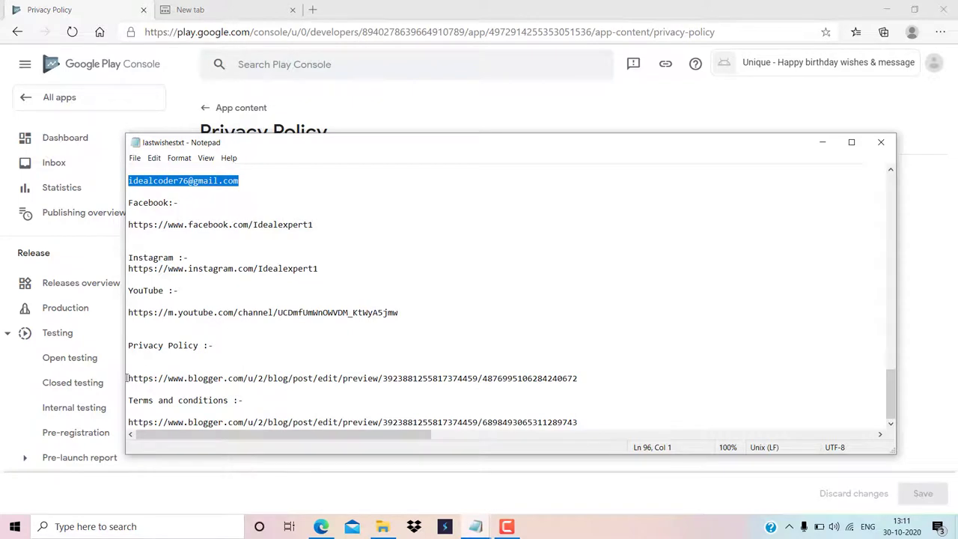
{"action": "left_click_drag", "start_coordinate": [126, 378], "coordinate": [182, 371]}
{"action": "left_click", "coordinate": [586, 379]}
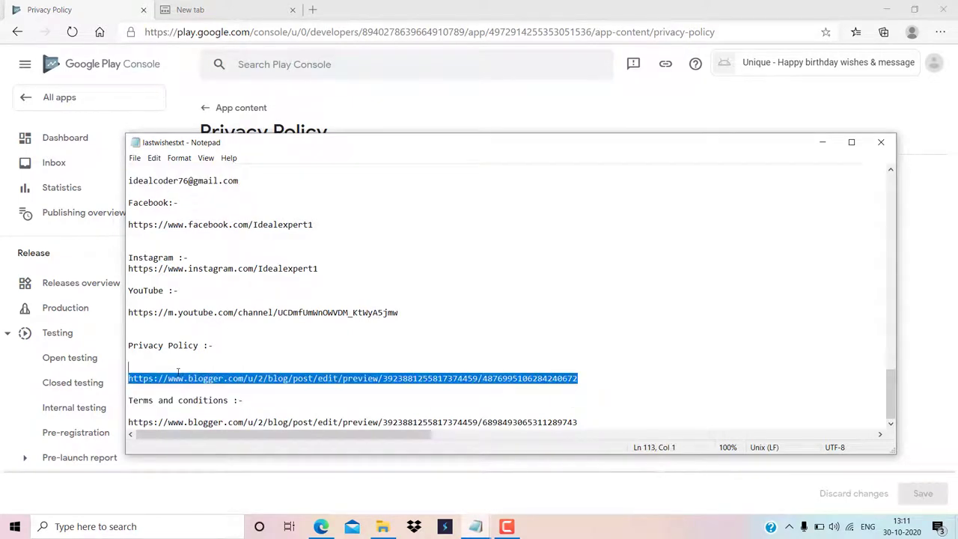
{"action": "left_click", "coordinate": [320, 526]}
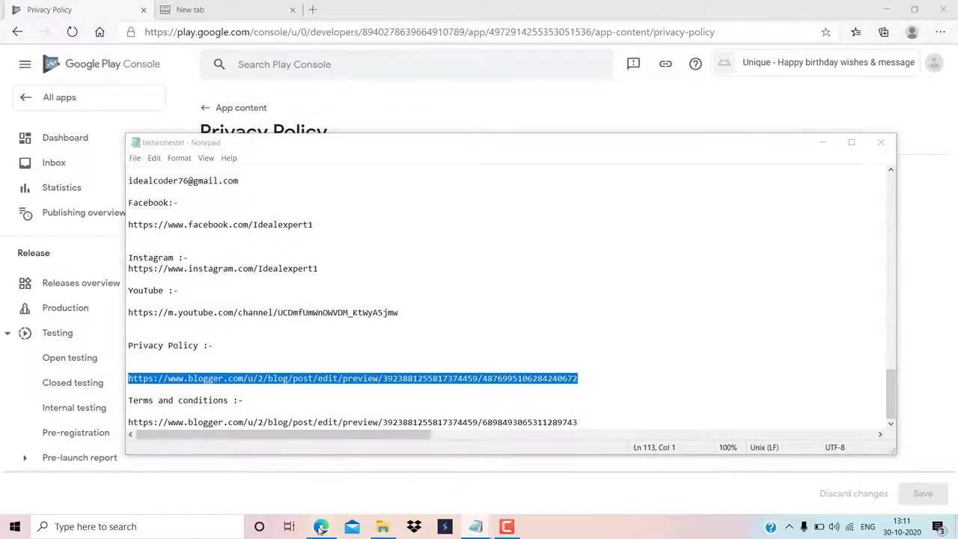
{"action": "key", "text": "ctrl+v"}
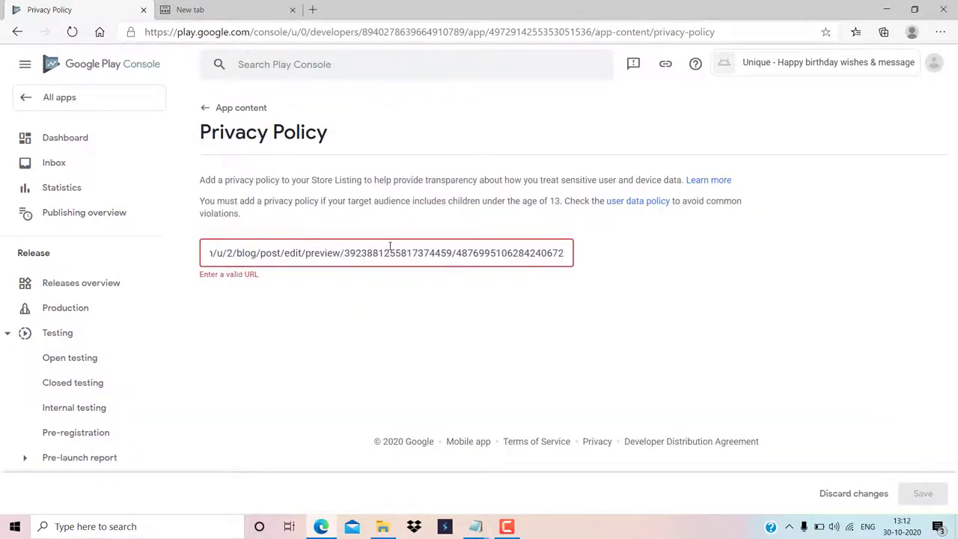
{"action": "key", "text": "ctrl+a"}
{"action": "key", "text": "BackSpace"}
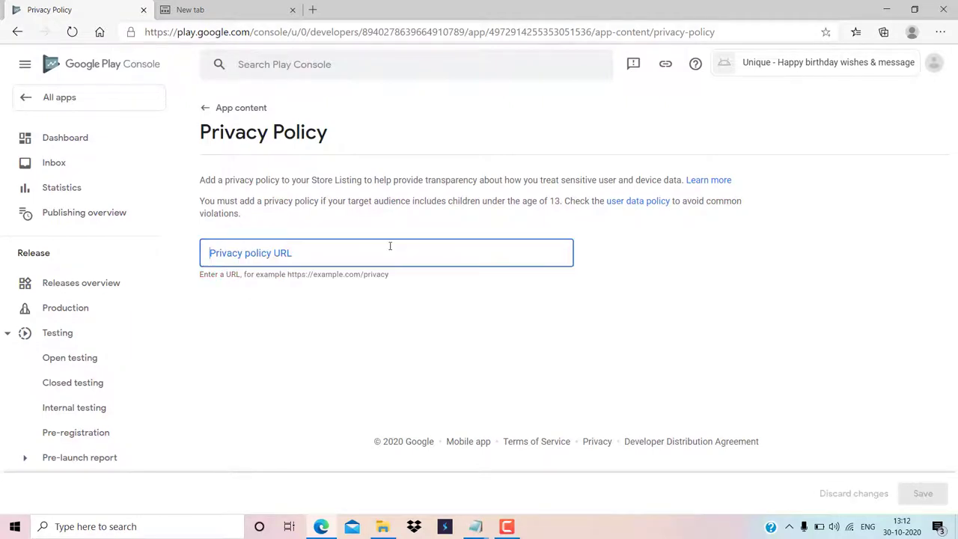
Step: Copy the Blogger privacy policy URL from the lastwishestxt file in Notepad into the Privacy policy URL field and save it
{"action": "left_click", "coordinate": [475, 526]}
{"action": "left_click", "coordinate": [411, 478]}
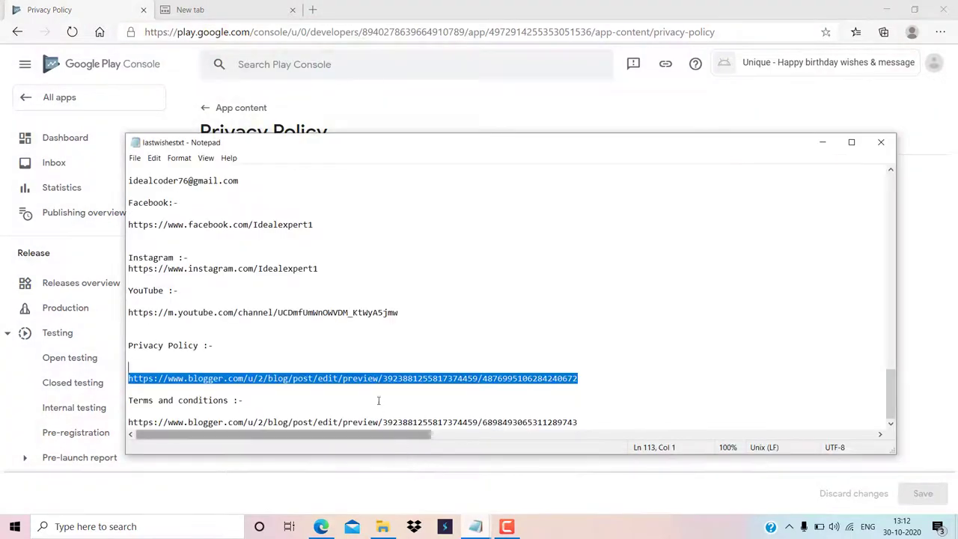
{"action": "left_click", "coordinate": [366, 348]}
{"action": "left_click_drag", "start_coordinate": [128, 378], "coordinate": [460, 391]}
{"action": "key", "text": "ctrl+c"}
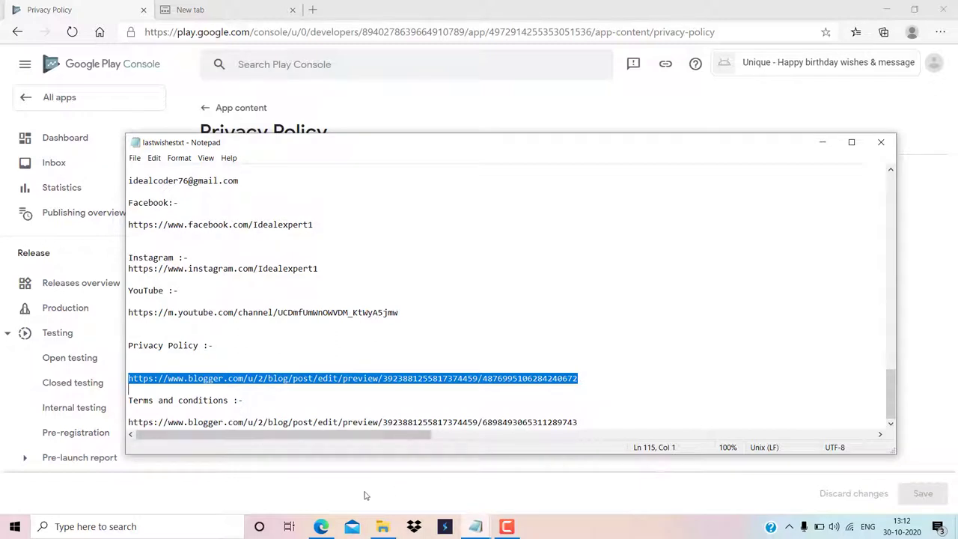
{"action": "left_click", "coordinate": [321, 526]}
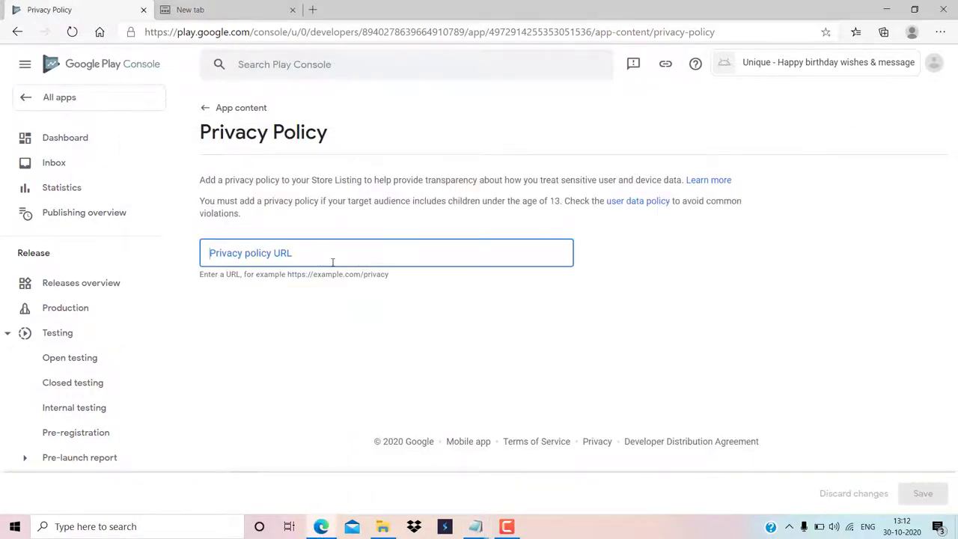
{"action": "key", "text": "ctrl+v"}
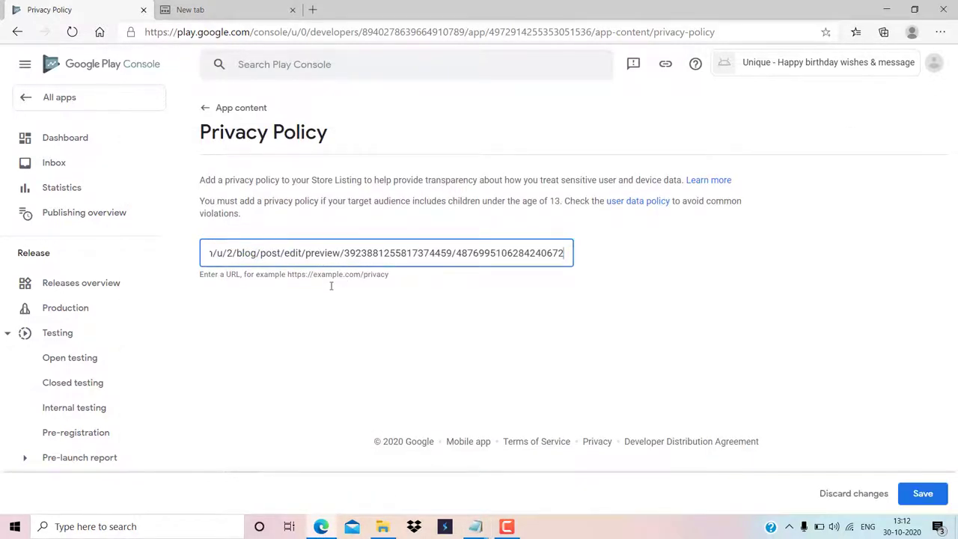
{"action": "left_click", "coordinate": [332, 253]}
{"action": "left_click", "coordinate": [926, 499]}
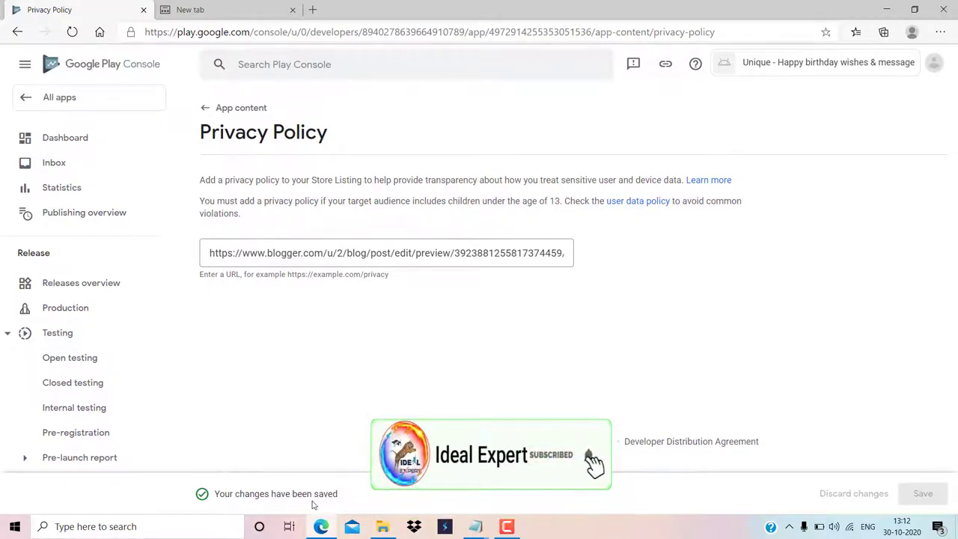
Step: Start the Target audience and content task, set the target age groups to 13-15, 16-17, and 18 and over, and continue
{"action": "left_click", "coordinate": [217, 110]}
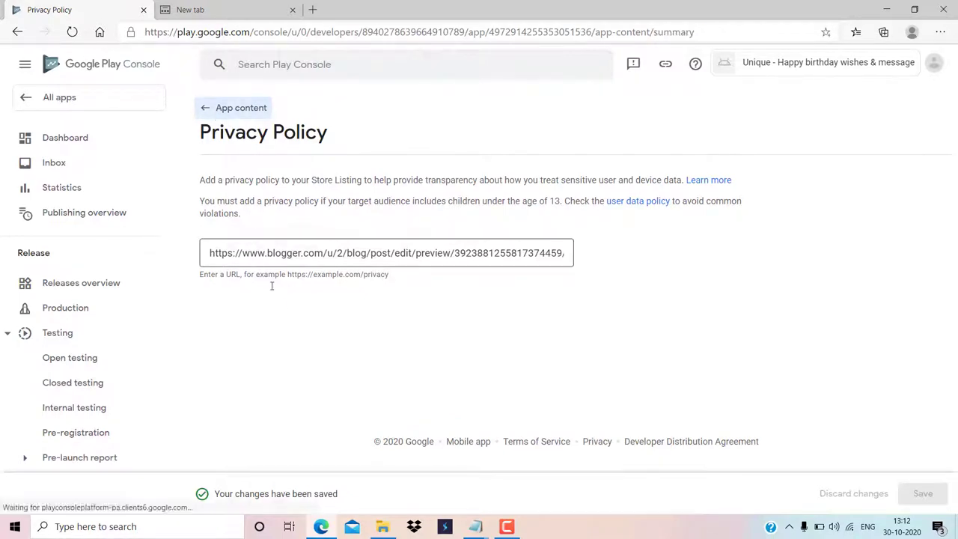
{"action": "scroll", "coordinate": [287, 314], "scroll_direction": "down", "scroll_amount": 1}
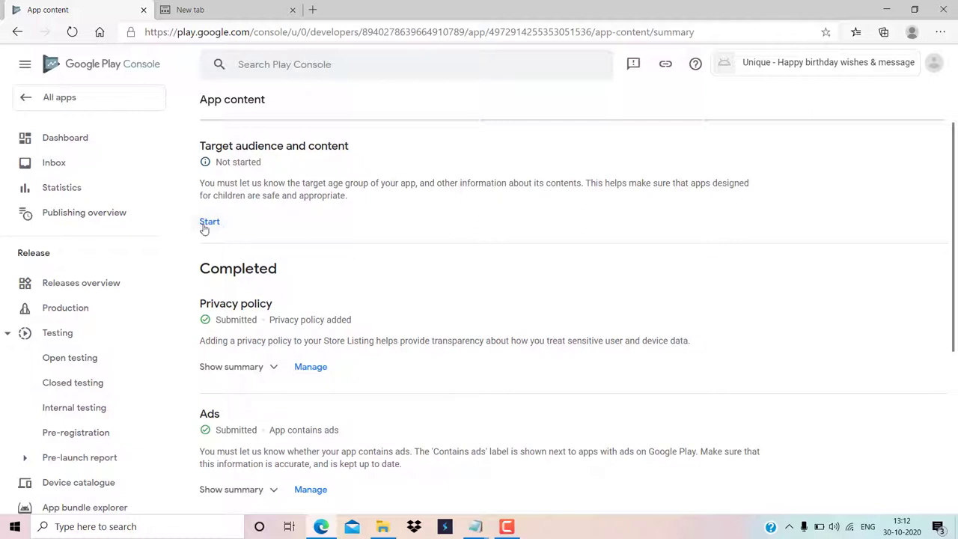
{"action": "left_click", "coordinate": [210, 223]}
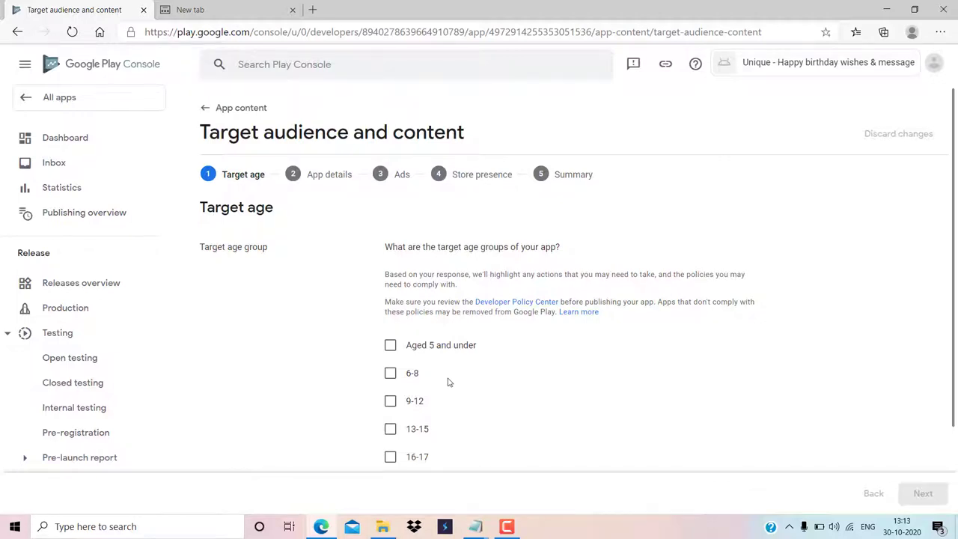
{"action": "scroll", "coordinate": [448, 383], "scroll_direction": "down", "scroll_amount": 1}
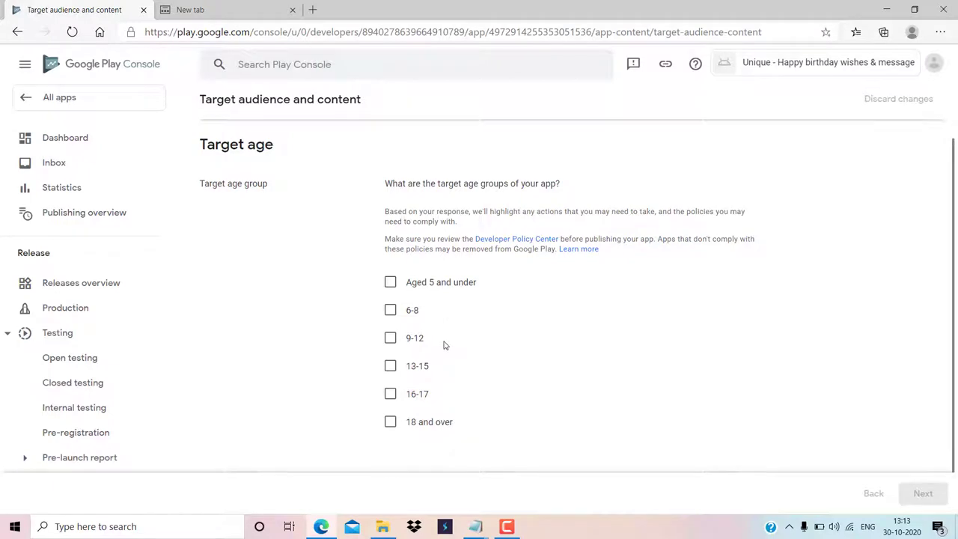
{"action": "left_click", "coordinate": [391, 366]}
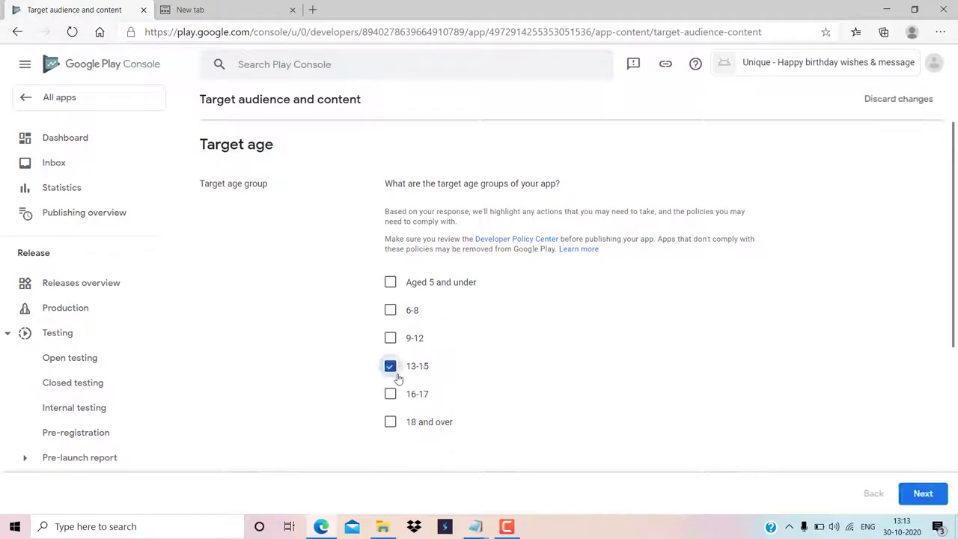
{"action": "left_click", "coordinate": [391, 395]}
{"action": "left_click", "coordinate": [390, 423]}
{"action": "scroll", "coordinate": [499, 343], "scroll_direction": "down", "scroll_amount": 3}
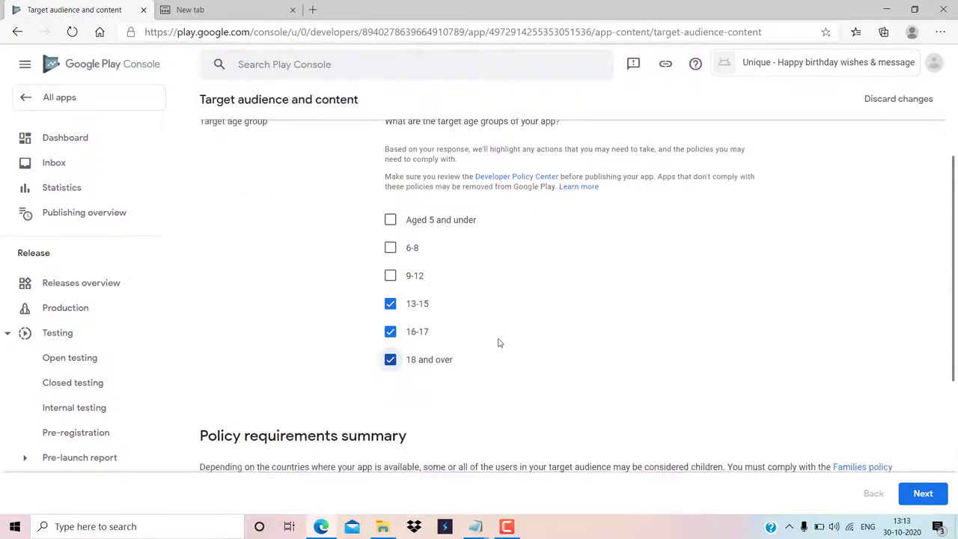
{"action": "left_click", "coordinate": [918, 493]}
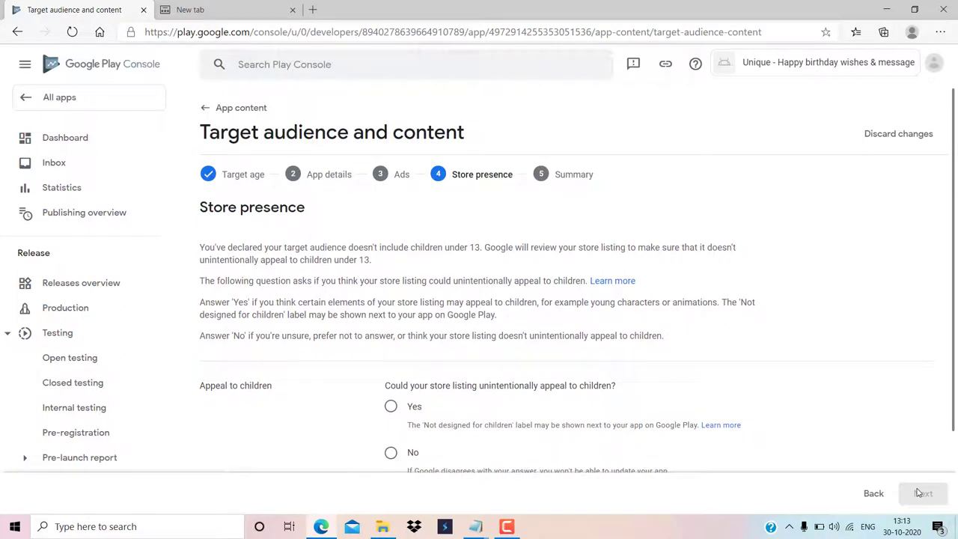
Step: Answer Yes to whether the store listing could unintentionally appeal to children and continue to the Summary
{"action": "scroll", "coordinate": [757, 391], "scroll_direction": "down", "scroll_amount": 2}
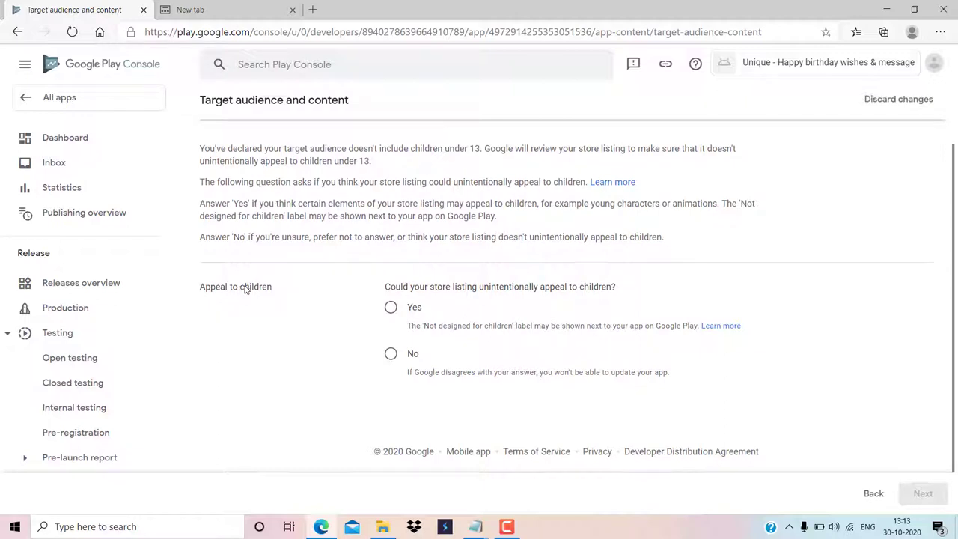
{"action": "left_click", "coordinate": [390, 310]}
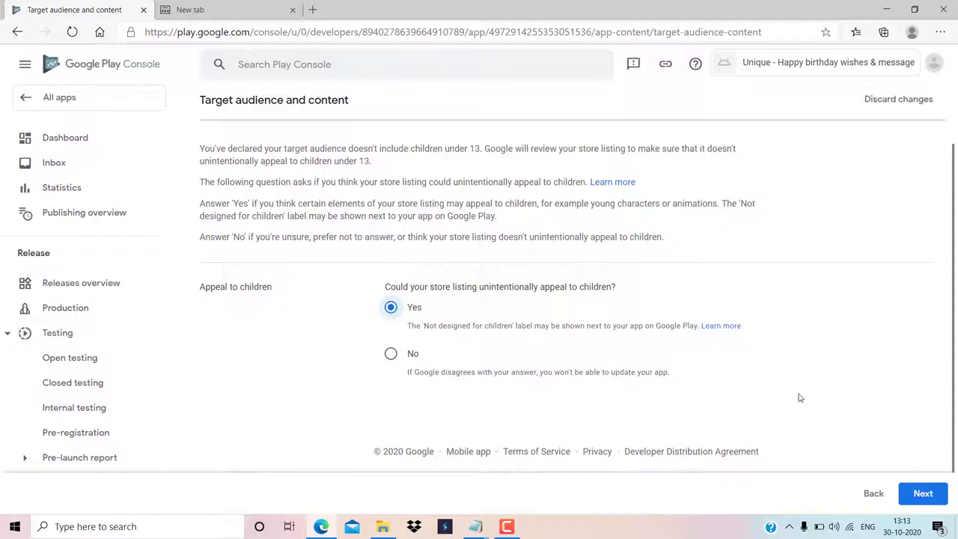
{"action": "left_click", "coordinate": [921, 495]}
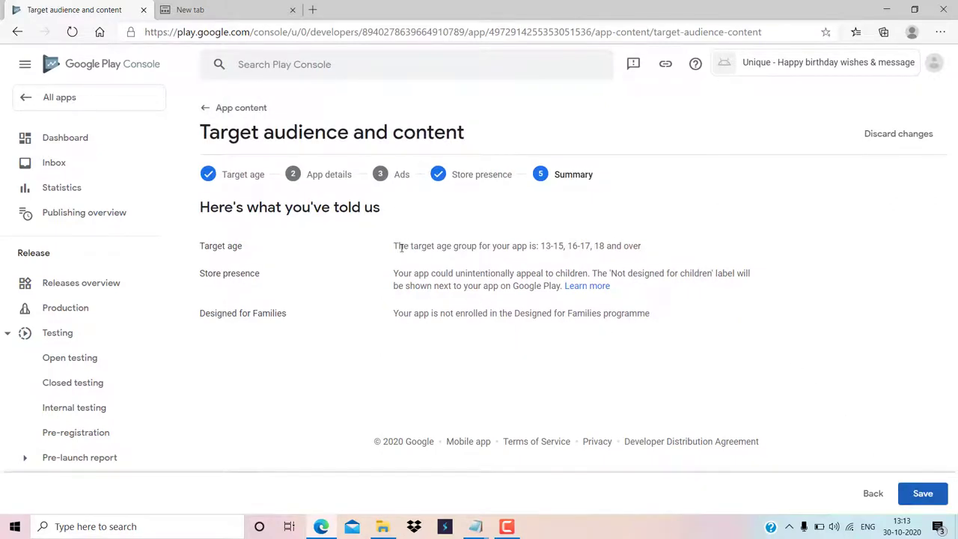
Step: Review the target age in the summary and save the Target audience and content declaration
{"action": "left_click_drag", "start_coordinate": [396, 257], "coordinate": [541, 251]}
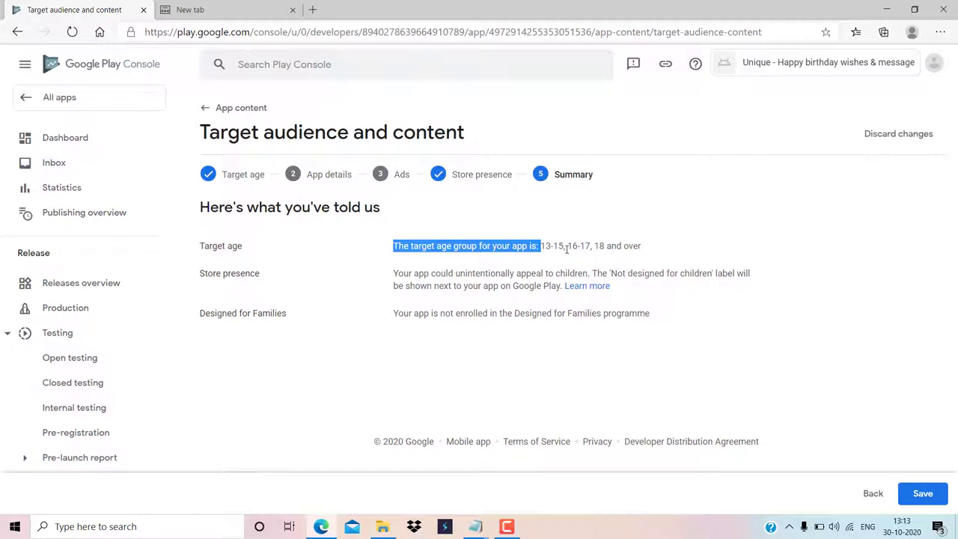
{"action": "left_click", "coordinate": [652, 250]}
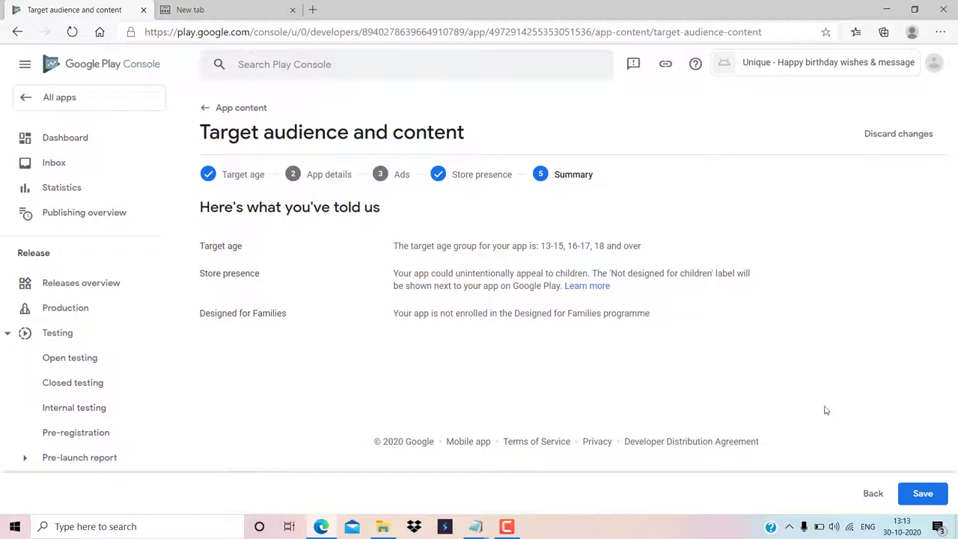
{"action": "left_click", "coordinate": [918, 494]}
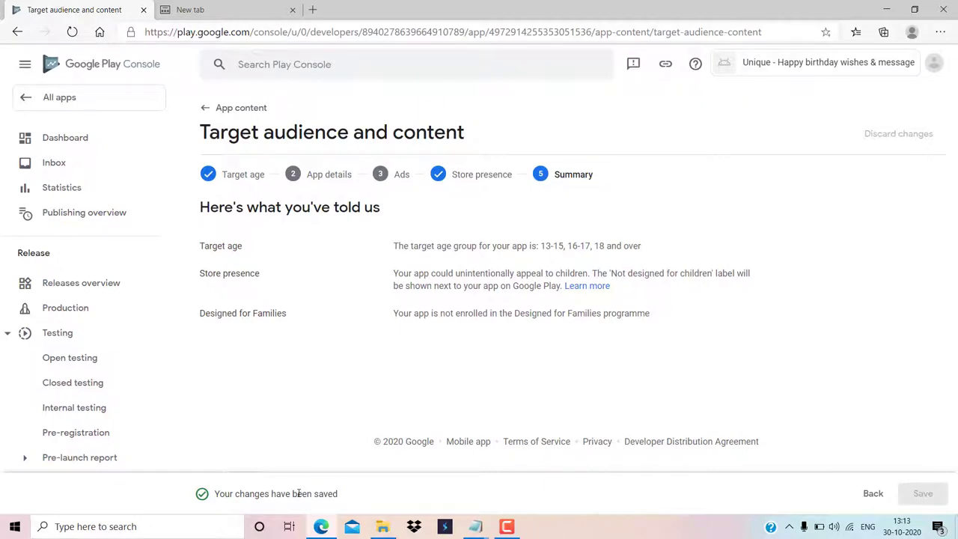
Step: Review the completed App content declarations and check the Dashboard for the remaining initial setup tasks
{"action": "left_click", "coordinate": [208, 108]}
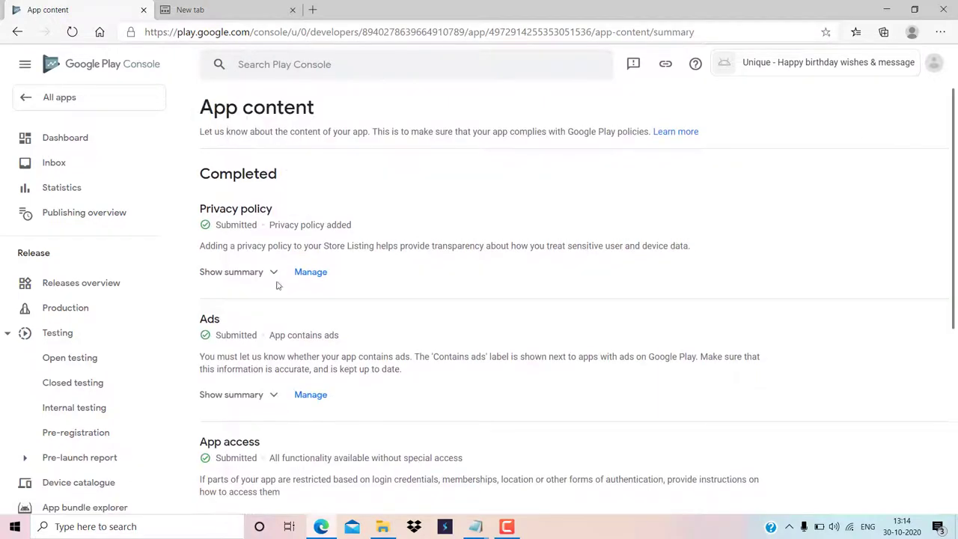
{"action": "scroll", "coordinate": [285, 319], "scroll_direction": "down", "scroll_amount": 3}
{"action": "scroll", "coordinate": [284, 320], "scroll_direction": "down", "scroll_amount": 1}
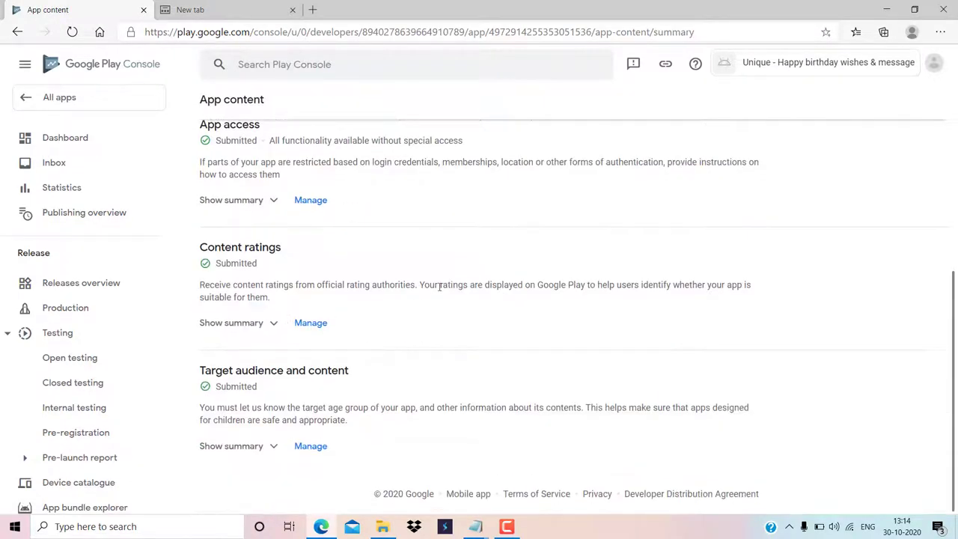
{"action": "scroll", "coordinate": [441, 286], "scroll_direction": "up", "scroll_amount": 5}
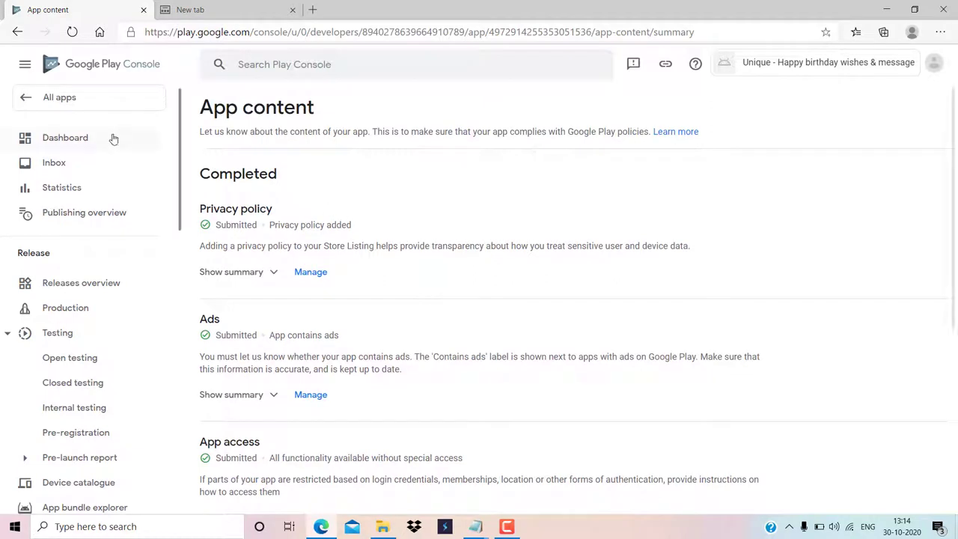
{"action": "left_click", "coordinate": [72, 142]}
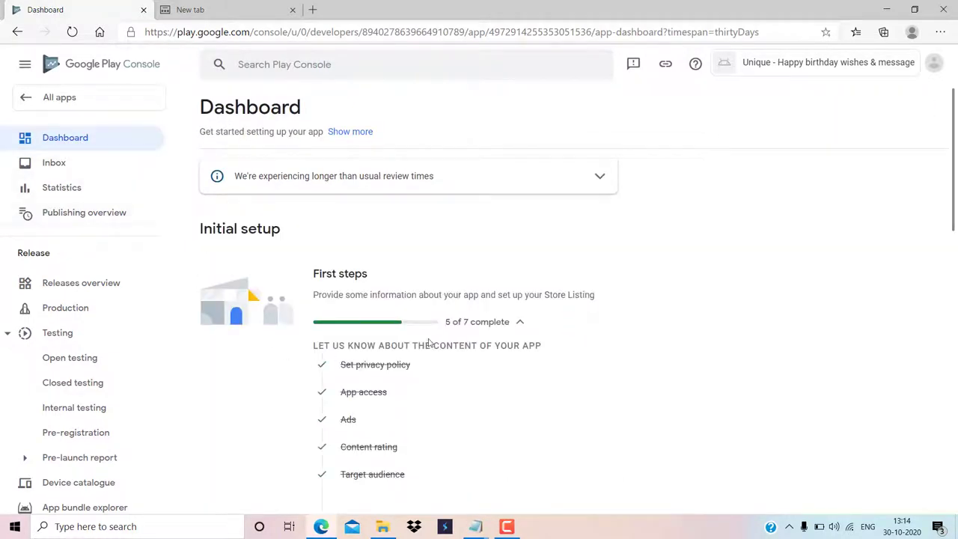
{"action": "scroll", "coordinate": [430, 343], "scroll_direction": "down", "scroll_amount": 2}
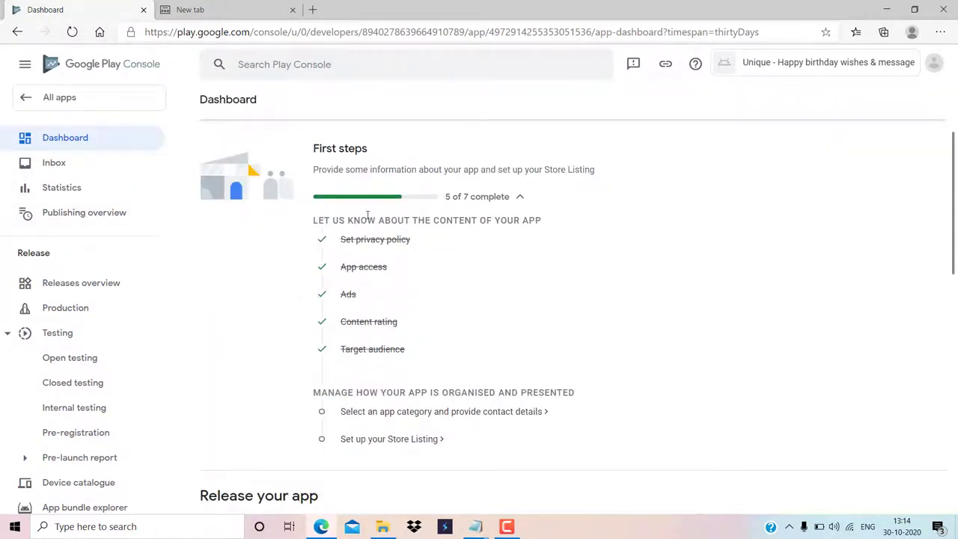
{"action": "scroll", "coordinate": [466, 385], "scroll_direction": "down", "scroll_amount": 2}
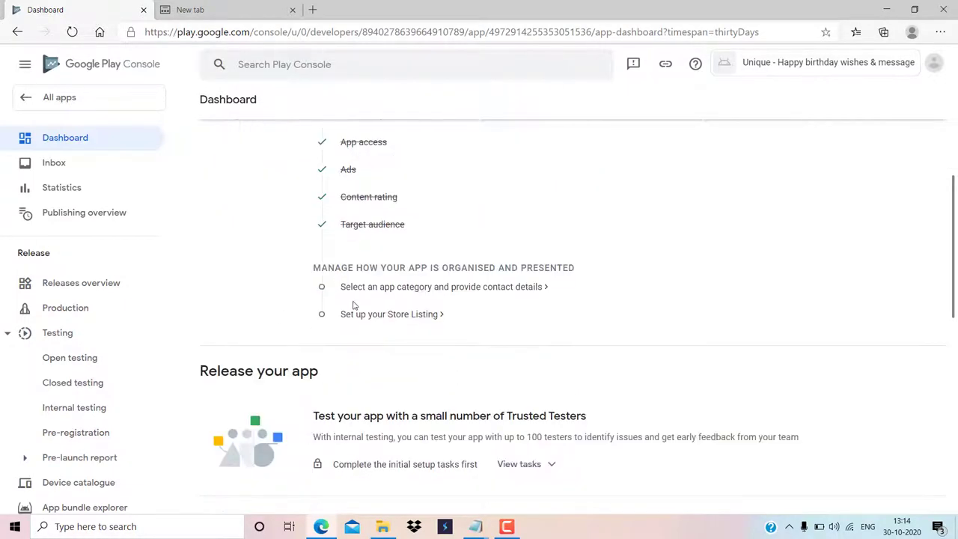
Step: Start the app category and contact details task, keep the type as App, and set the category to Entertainment
{"action": "left_click", "coordinate": [429, 288]}
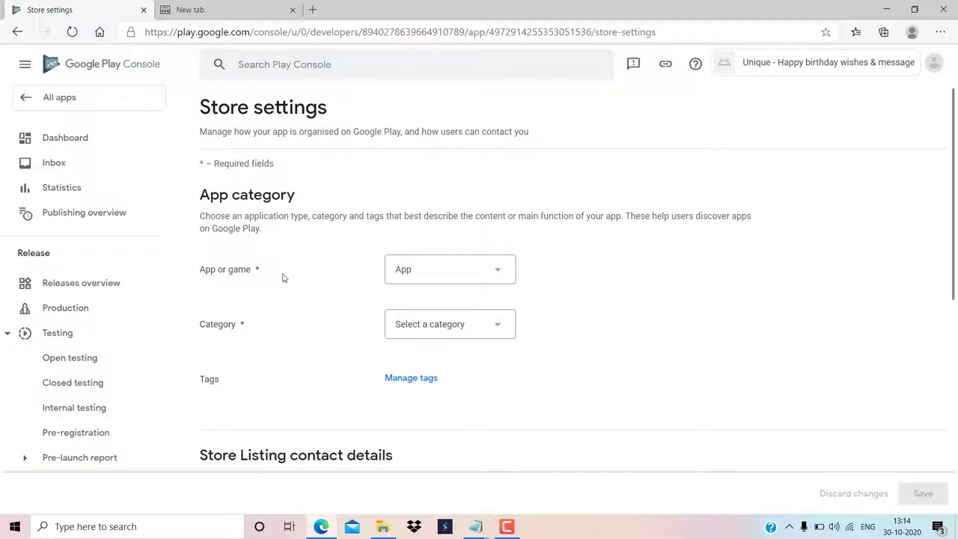
{"action": "left_click", "coordinate": [457, 269]}
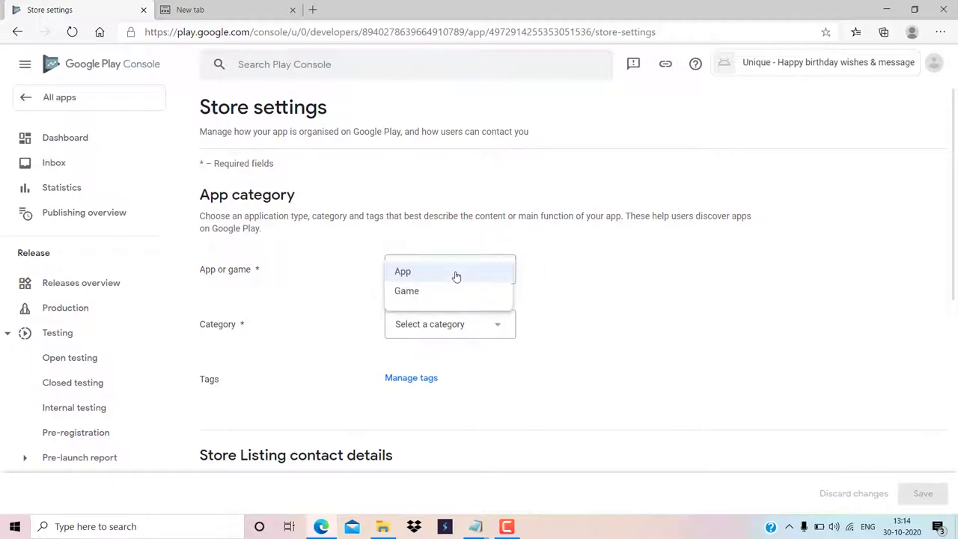
{"action": "left_click", "coordinate": [456, 274]}
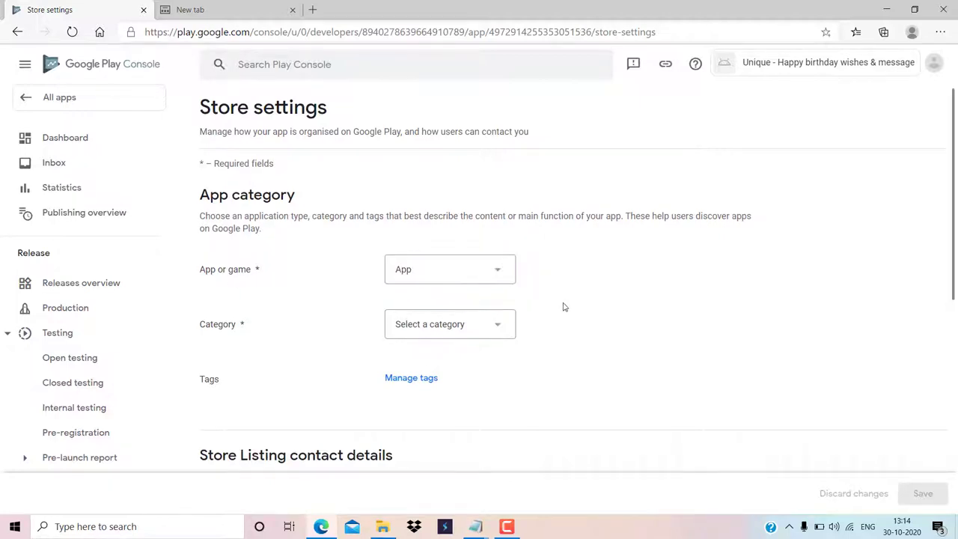
{"action": "scroll", "coordinate": [565, 307], "scroll_direction": "down", "scroll_amount": 1}
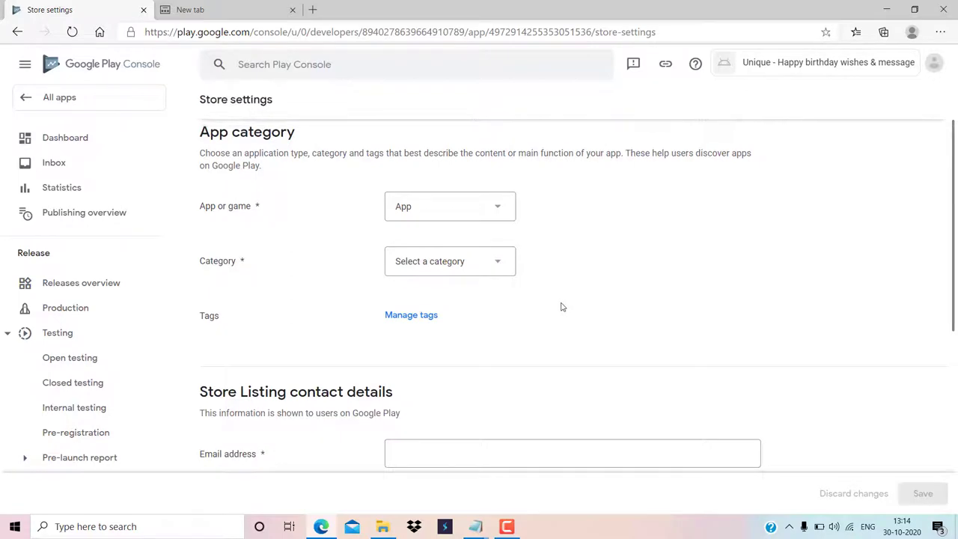
{"action": "left_click", "coordinate": [454, 272]}
{"action": "scroll", "coordinate": [454, 294], "scroll_direction": "down", "scroll_amount": 2}
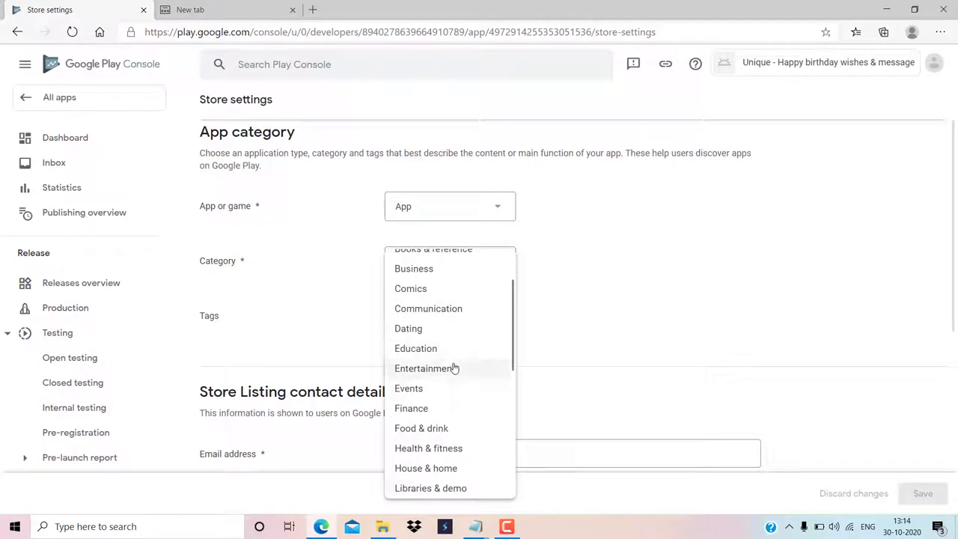
{"action": "left_click", "coordinate": [454, 369]}
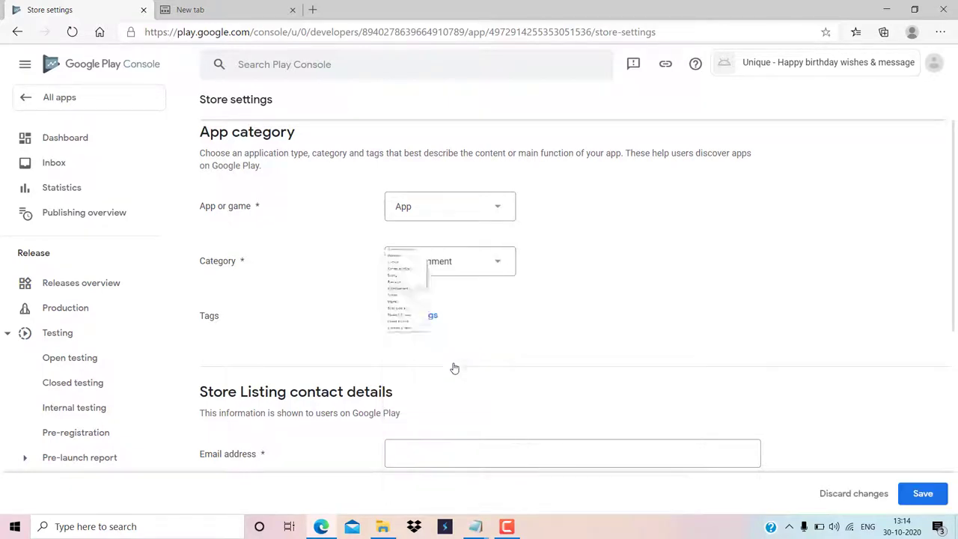
{"action": "left_click", "coordinate": [477, 261]}
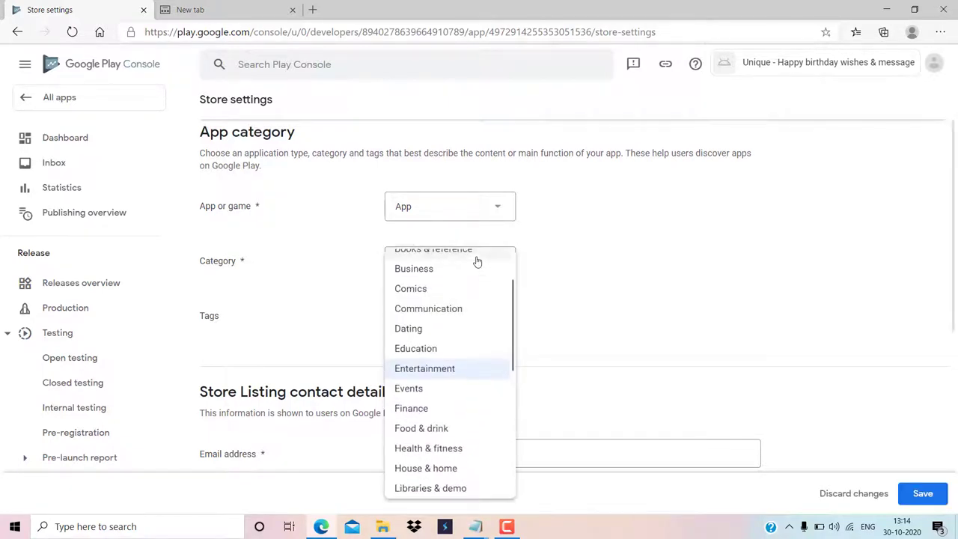
{"action": "left_click", "coordinate": [537, 268]}
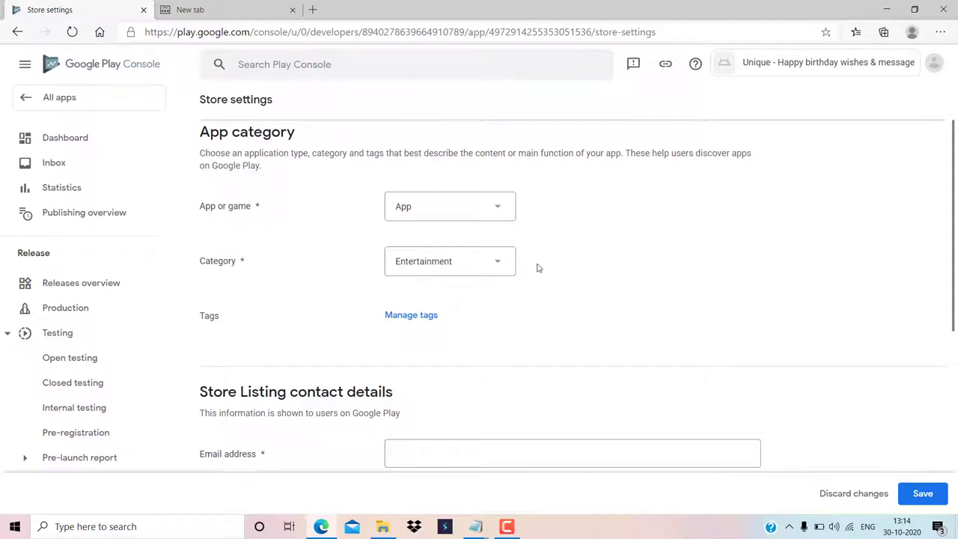
Step: Begin managing the app's tags and select the Entertainment tag
{"action": "left_click", "coordinate": [408, 316]}
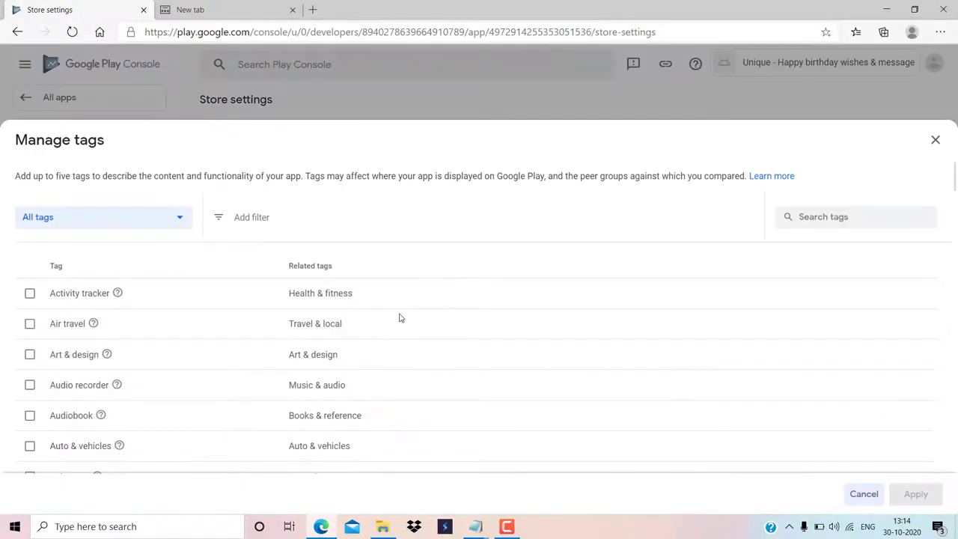
{"action": "left_click", "coordinate": [832, 218]}
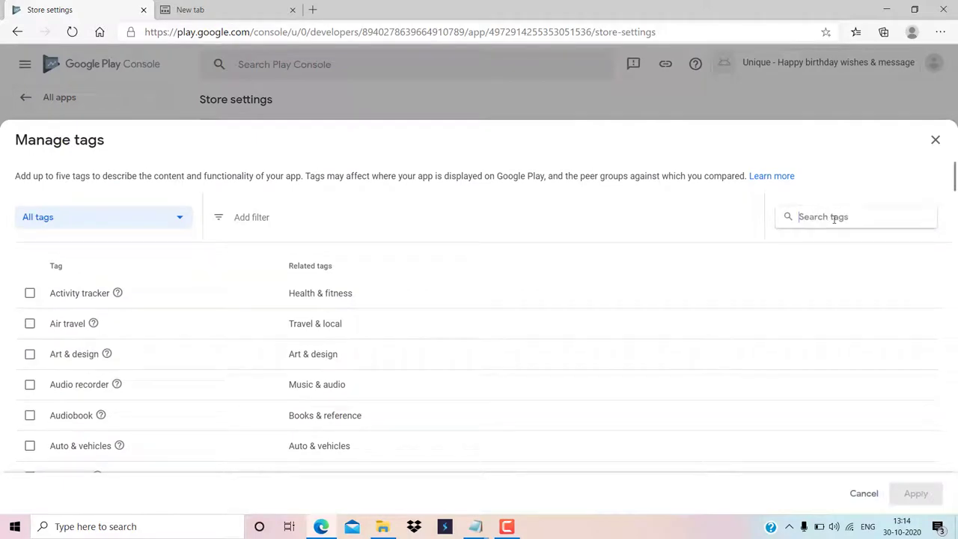
{"action": "scroll", "coordinate": [140, 330], "scroll_direction": "down", "scroll_amount": 8}
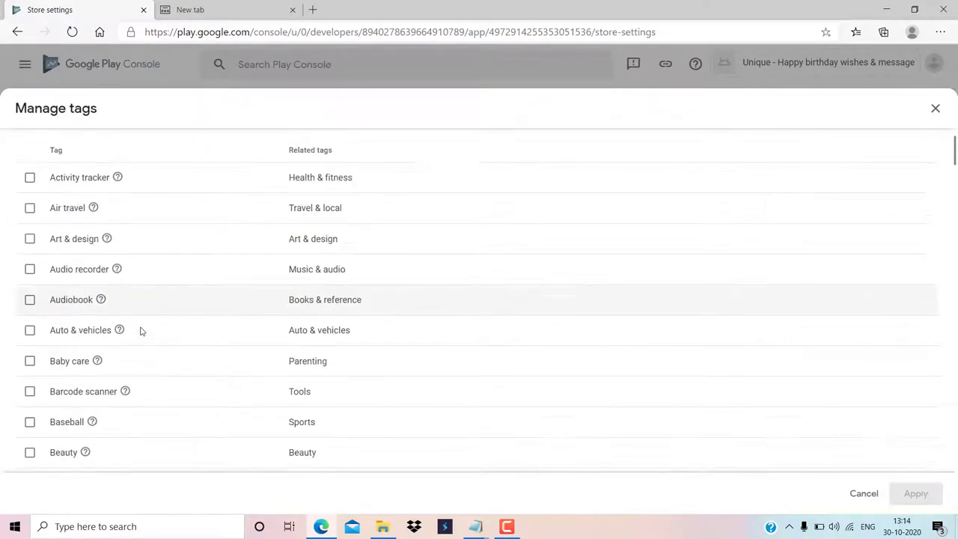
{"action": "scroll", "coordinate": [140, 331], "scroll_direction": "up", "scroll_amount": 5}
{"action": "scroll", "coordinate": [140, 330], "scroll_direction": "up", "scroll_amount": 5}
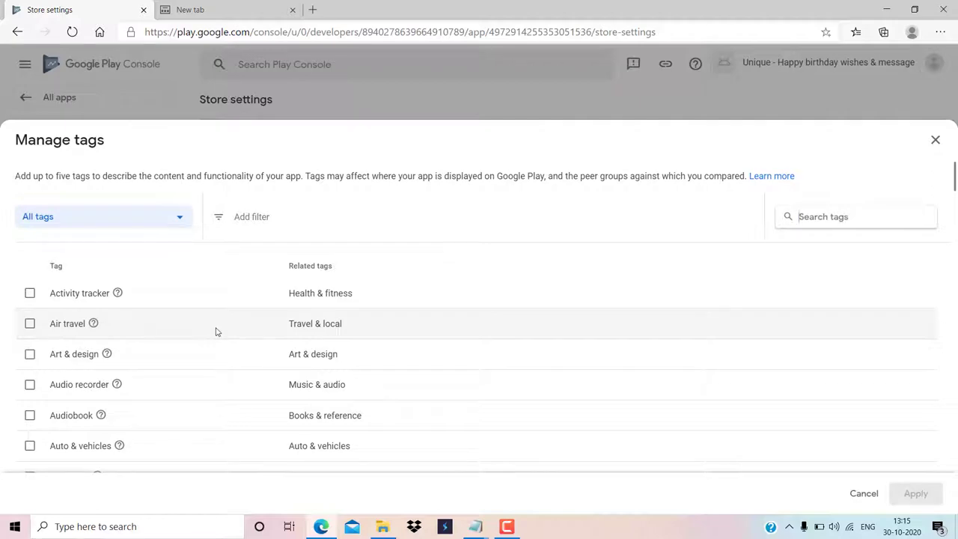
{"action": "scroll", "coordinate": [216, 332], "scroll_direction": "down", "scroll_amount": 8}
{"action": "scroll", "coordinate": [217, 332], "scroll_direction": "down", "scroll_amount": 5}
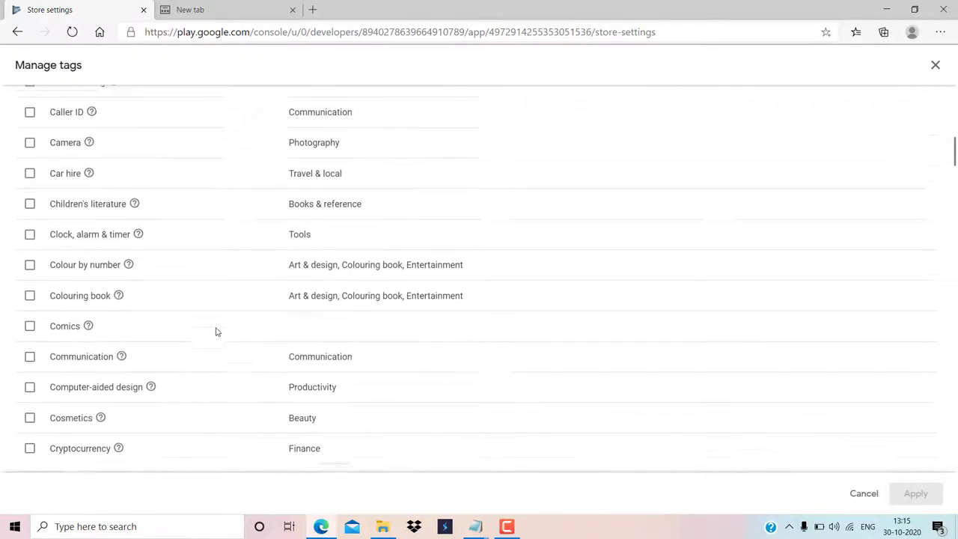
{"action": "scroll", "coordinate": [195, 296], "scroll_direction": "down", "scroll_amount": 2}
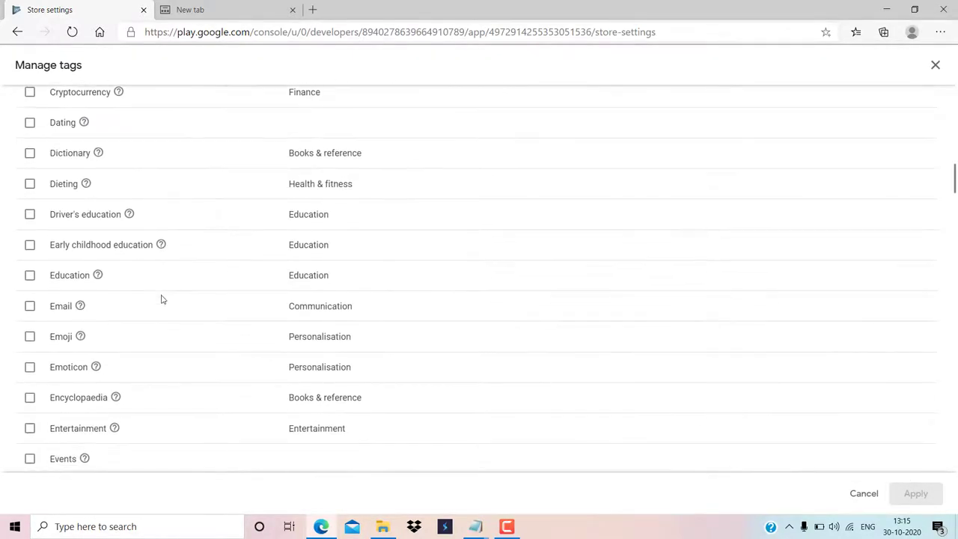
{"action": "scroll", "coordinate": [150, 330], "scroll_direction": "down", "scroll_amount": 1}
{"action": "scroll", "coordinate": [105, 331], "scroll_direction": "down", "scroll_amount": 3}
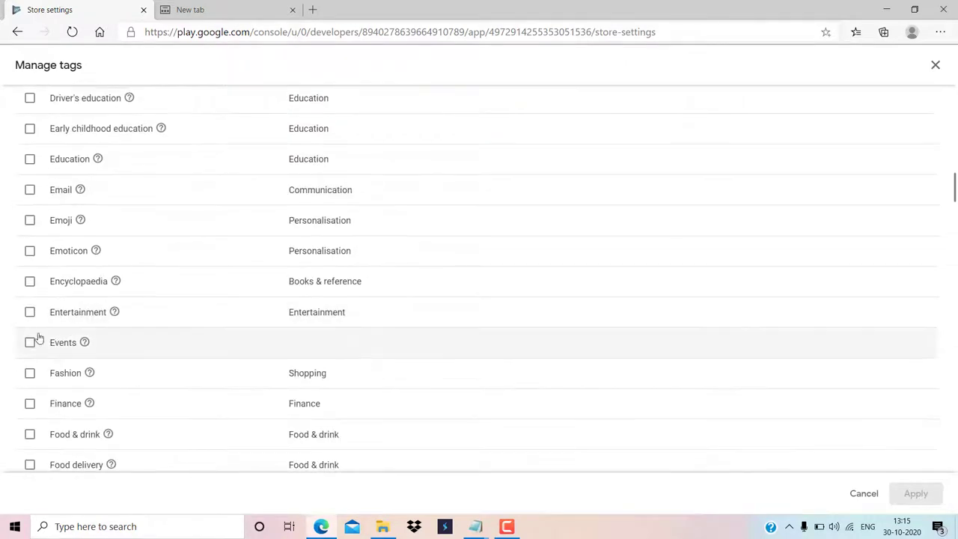
{"action": "left_click", "coordinate": [30, 312]}
Step: Add the Humour, Movie, and Movie tickets, reviews & listings tags to the selection
{"action": "scroll", "coordinate": [128, 278], "scroll_direction": "down", "scroll_amount": 8}
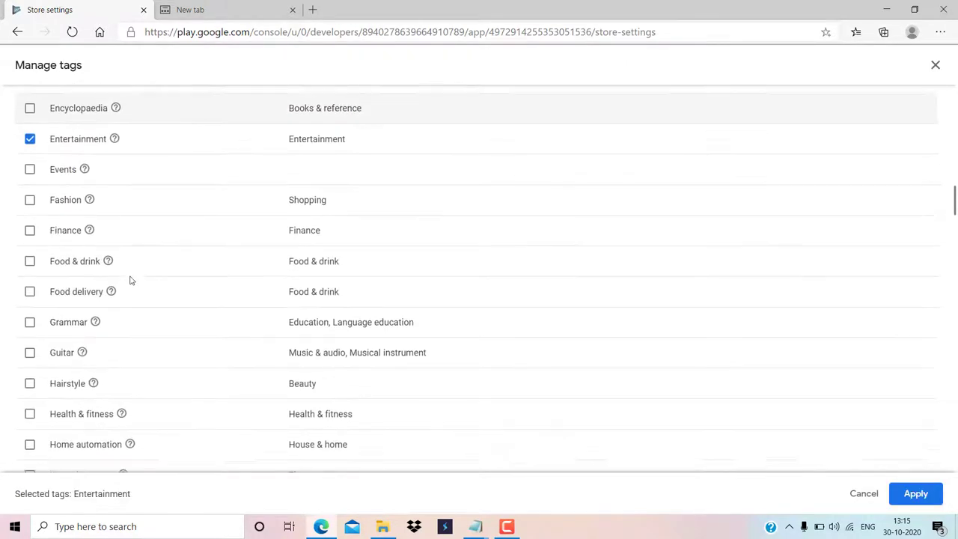
{"action": "scroll", "coordinate": [130, 280], "scroll_direction": "down", "scroll_amount": 8}
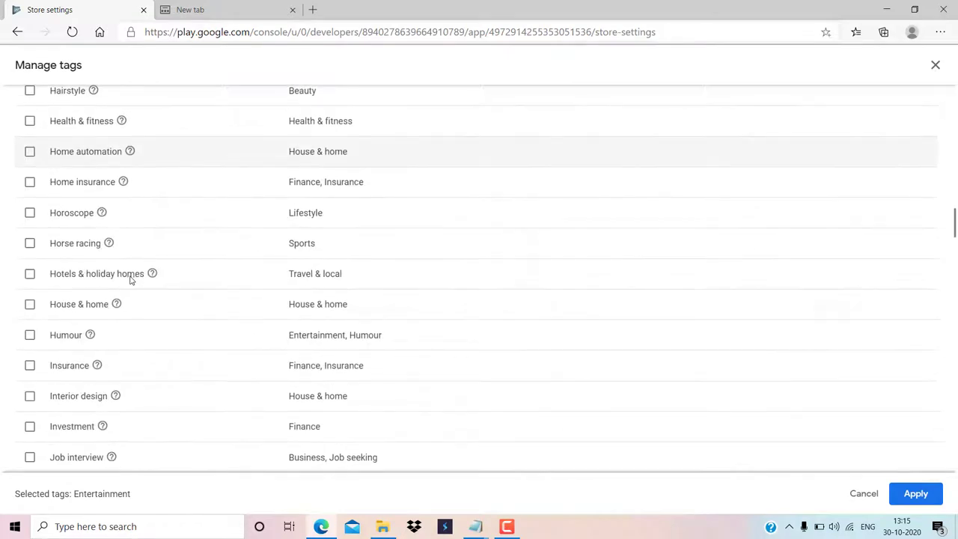
{"action": "scroll", "coordinate": [118, 246], "scroll_direction": "down", "scroll_amount": 4}
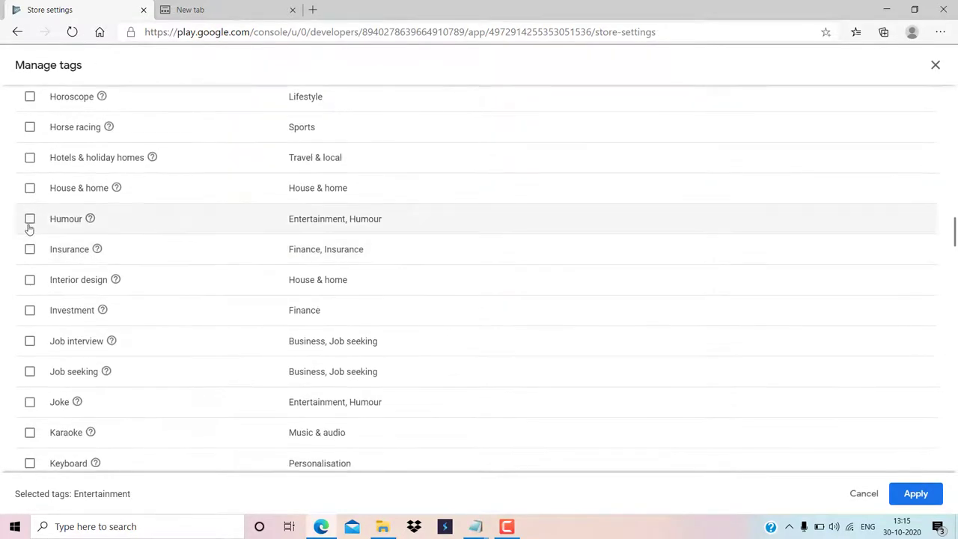
{"action": "left_click", "coordinate": [30, 220]}
{"action": "scroll", "coordinate": [217, 238], "scroll_direction": "down", "scroll_amount": 4}
{"action": "scroll", "coordinate": [112, 308], "scroll_direction": "down", "scroll_amount": 4}
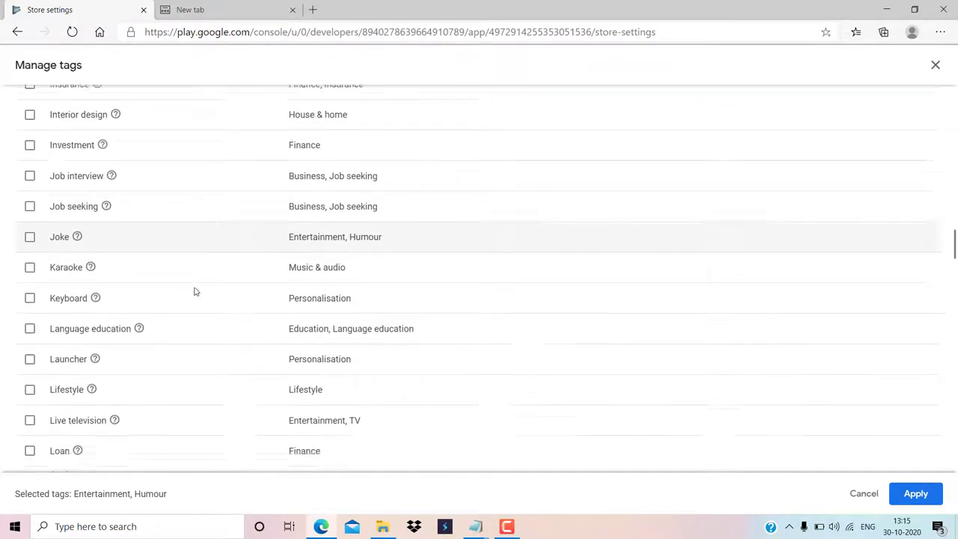
{"action": "scroll", "coordinate": [195, 291], "scroll_direction": "down", "scroll_amount": 4}
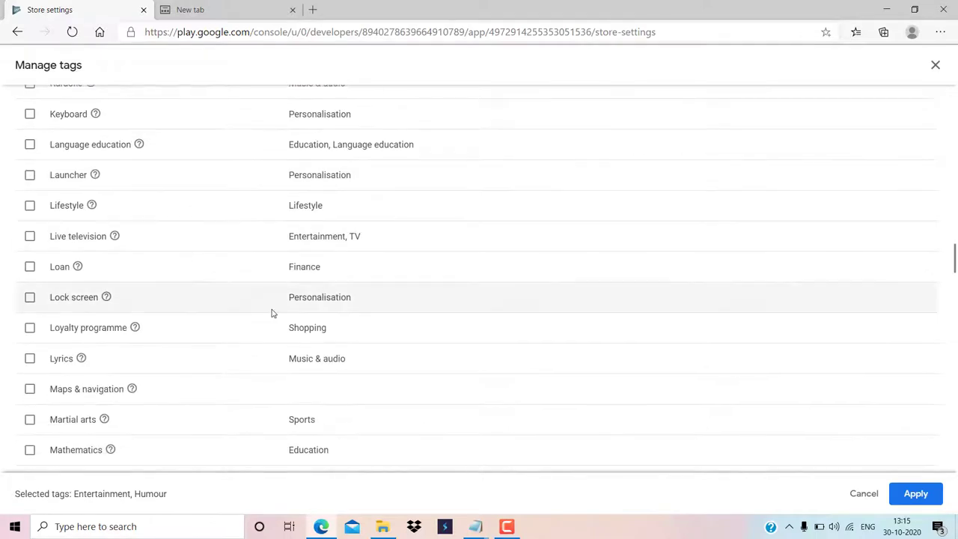
{"action": "scroll", "coordinate": [272, 313], "scroll_direction": "down", "scroll_amount": 10}
{"action": "scroll", "coordinate": [272, 314], "scroll_direction": "down", "scroll_amount": 4}
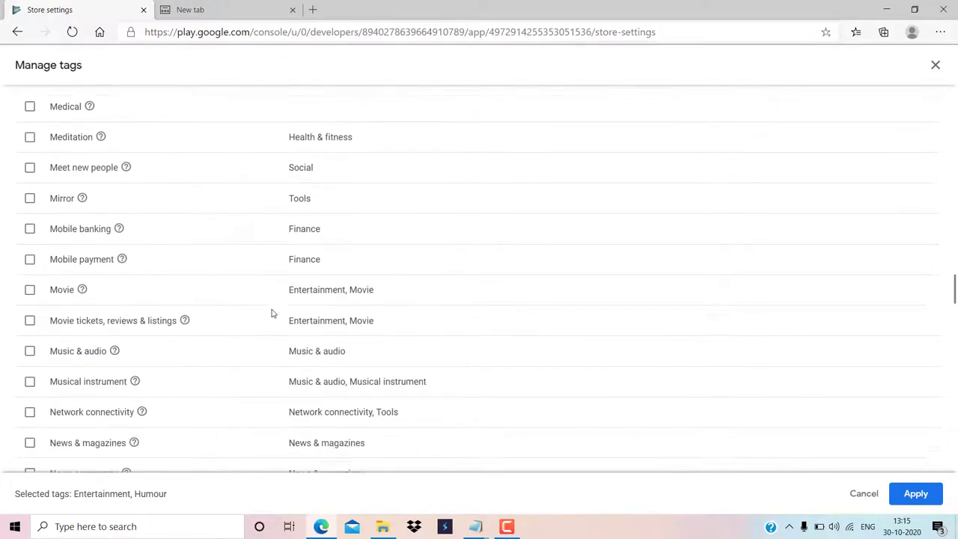
{"action": "left_click", "coordinate": [30, 287]}
{"action": "left_click", "coordinate": [30, 317]}
Step: Add the Prank tag and apply the selected tags to the app
{"action": "scroll", "coordinate": [187, 309], "scroll_direction": "down", "scroll_amount": 4}
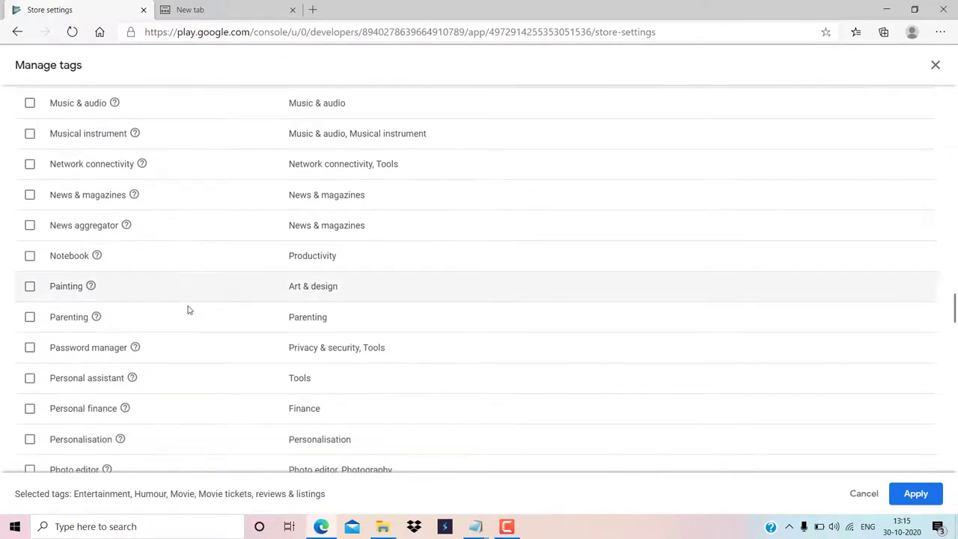
{"action": "scroll", "coordinate": [187, 309], "scroll_direction": "down", "scroll_amount": 4}
{"action": "left_click", "coordinate": [29, 341]}
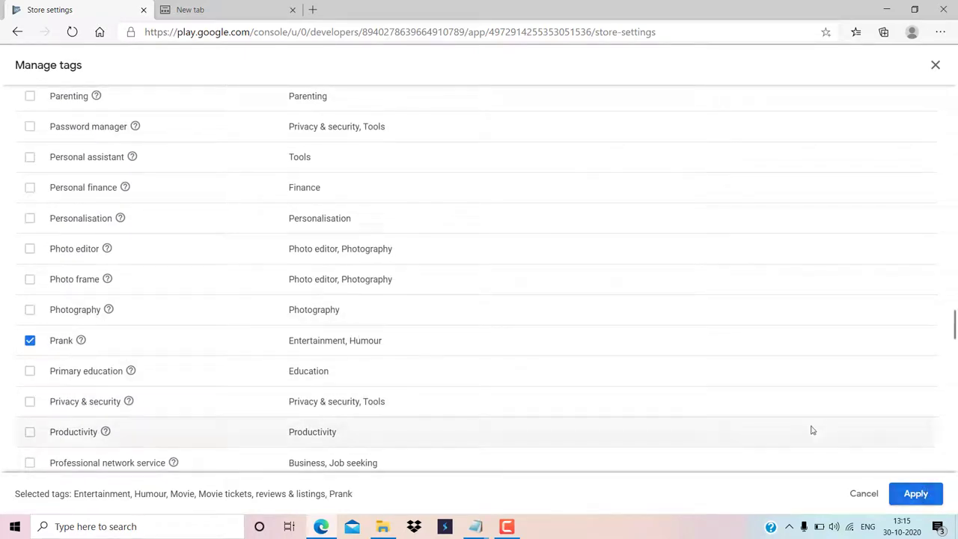
{"action": "left_click", "coordinate": [913, 497]}
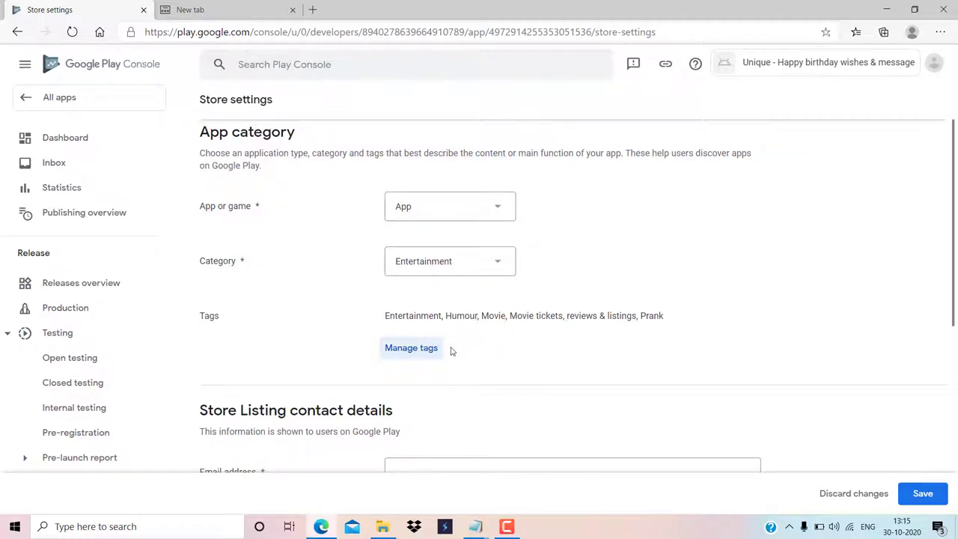
Step: Fill in the contact email address for the store listing, leaving the phone number and website without an entry
{"action": "scroll", "coordinate": [452, 351], "scroll_direction": "down", "scroll_amount": 3}
{"action": "left_click", "coordinate": [431, 285]}
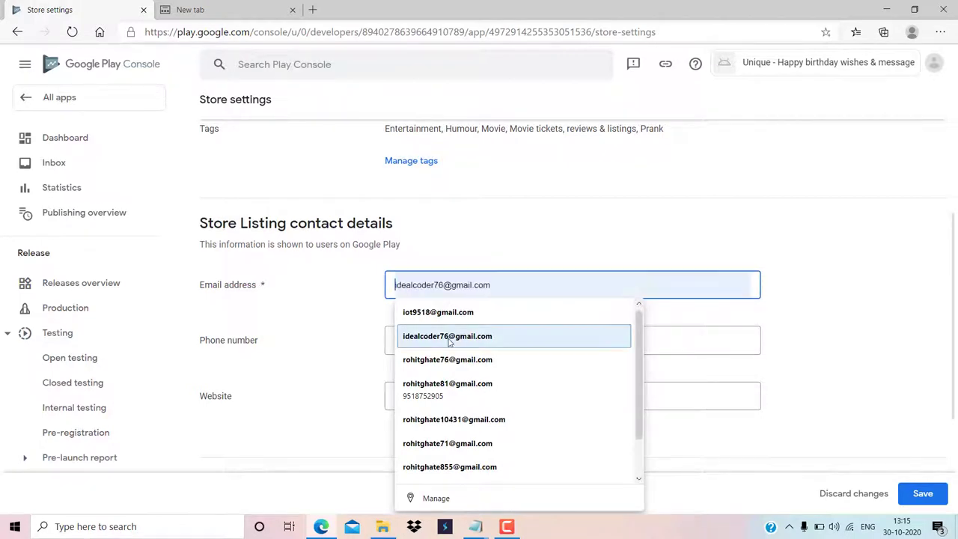
{"action": "left_click", "coordinate": [450, 342]}
{"action": "left_click", "coordinate": [537, 284]}
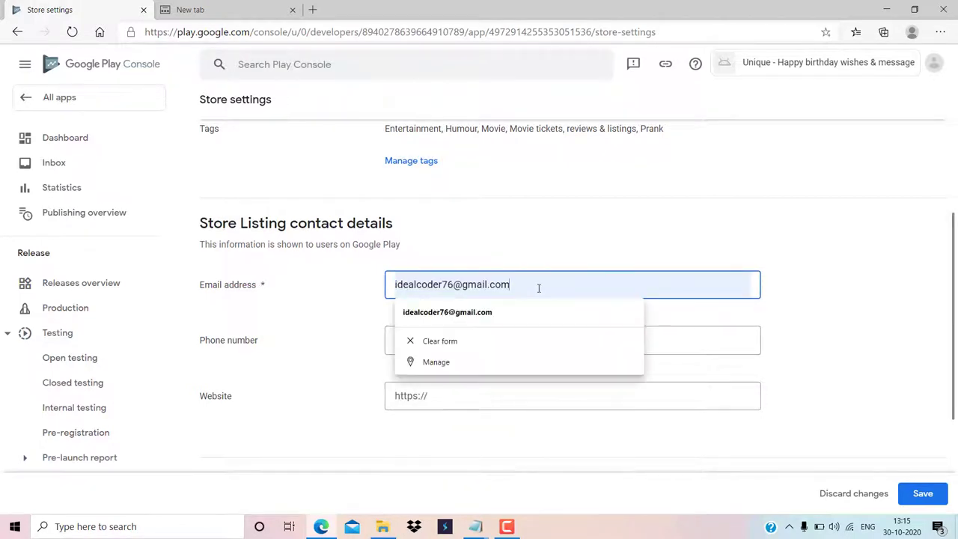
{"action": "left_click", "coordinate": [652, 343]}
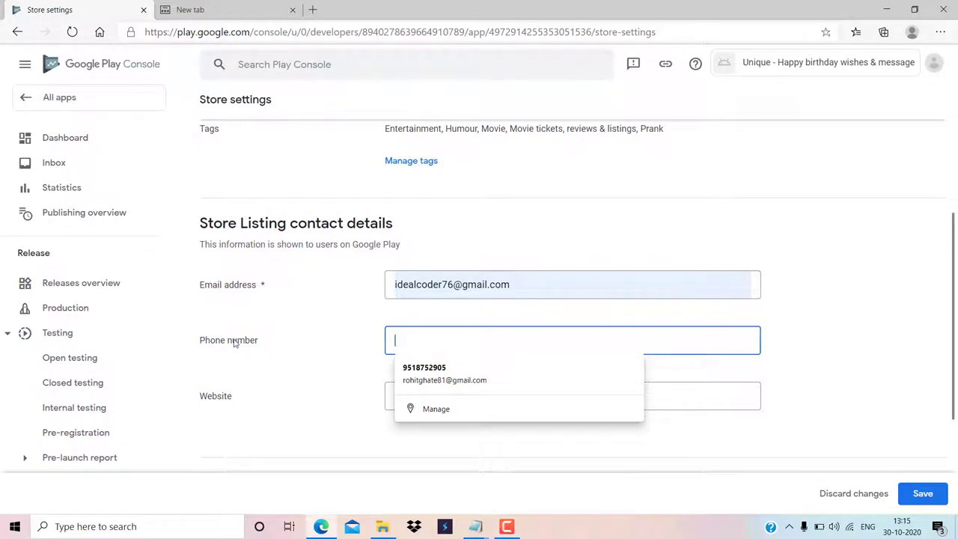
{"action": "left_click", "coordinate": [704, 396]}
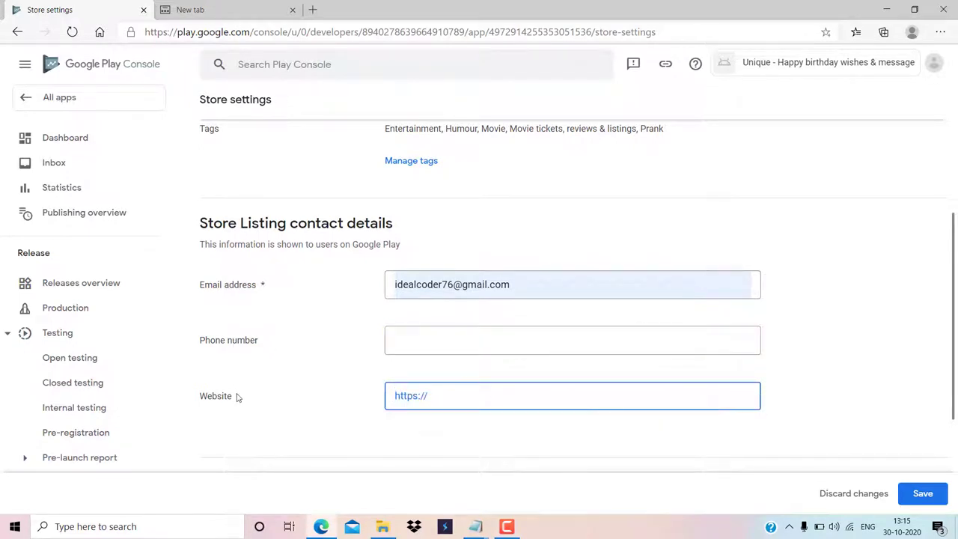
Step: Save the store settings and review the app category, contact details and external marketing sections
{"action": "scroll", "coordinate": [268, 349], "scroll_direction": "down", "scroll_amount": 2}
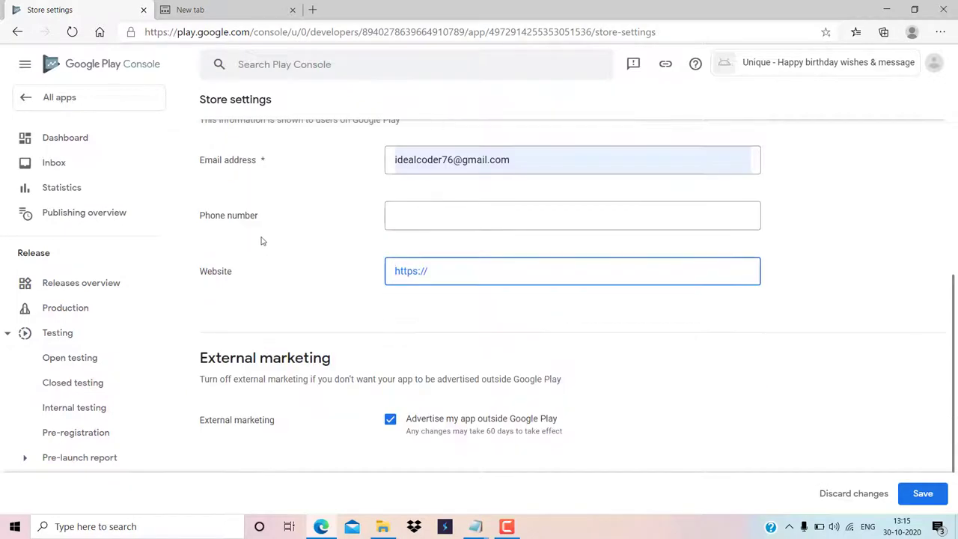
{"action": "scroll", "coordinate": [299, 345], "scroll_direction": "up", "scroll_amount": 5}
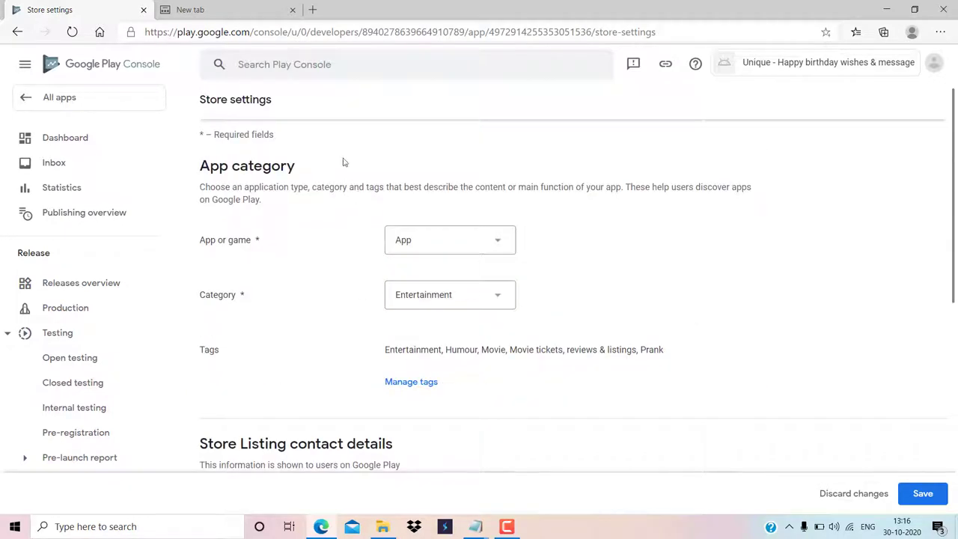
{"action": "scroll", "coordinate": [304, 107], "scroll_direction": "up", "scroll_amount": 1}
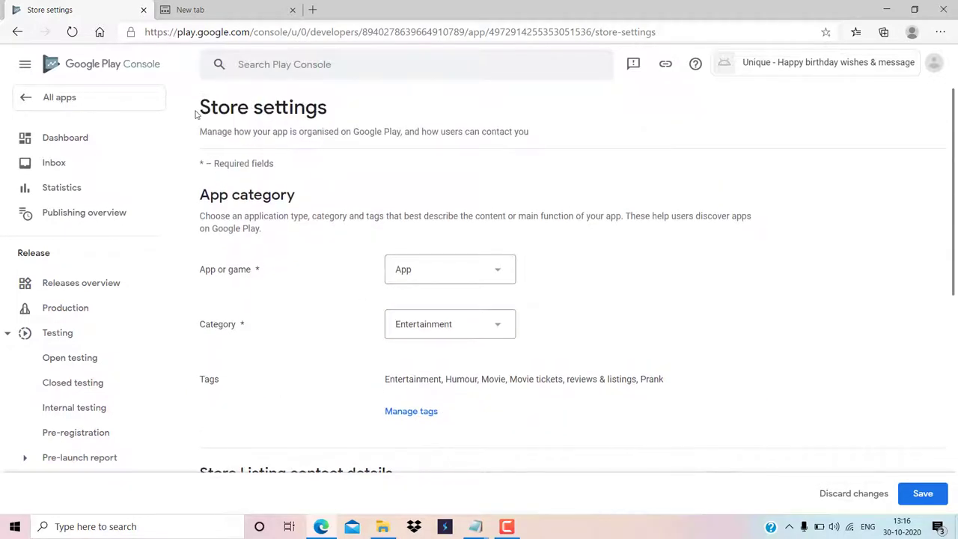
{"action": "left_click", "coordinate": [912, 492]}
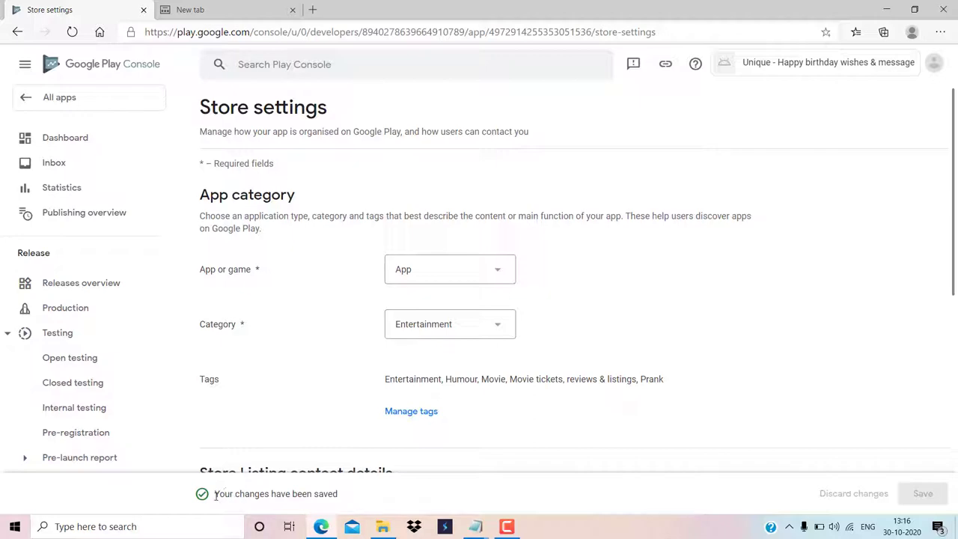
{"action": "left_click_drag", "start_coordinate": [216, 495], "coordinate": [351, 502]}
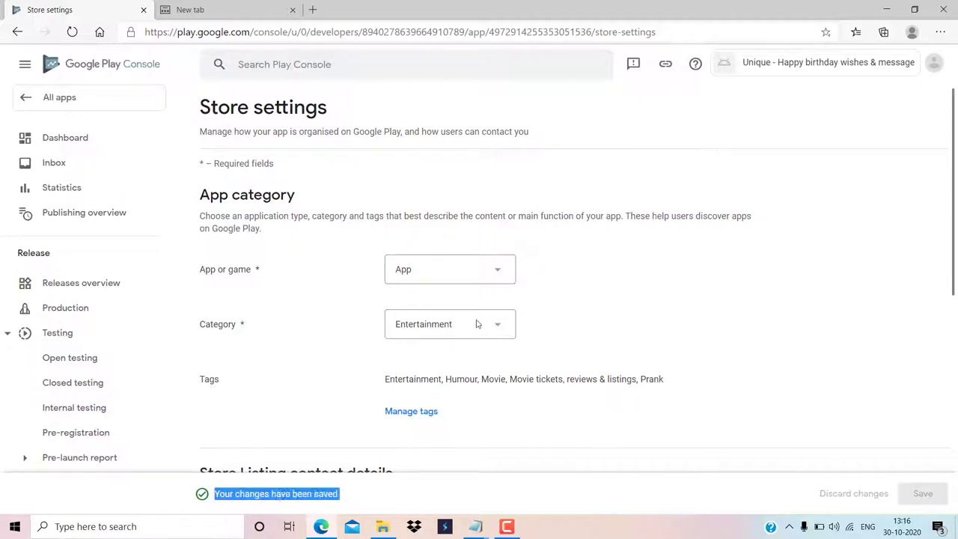
{"action": "left_click", "coordinate": [544, 195]}
{"action": "scroll", "coordinate": [552, 434], "scroll_direction": "down", "scroll_amount": 6}
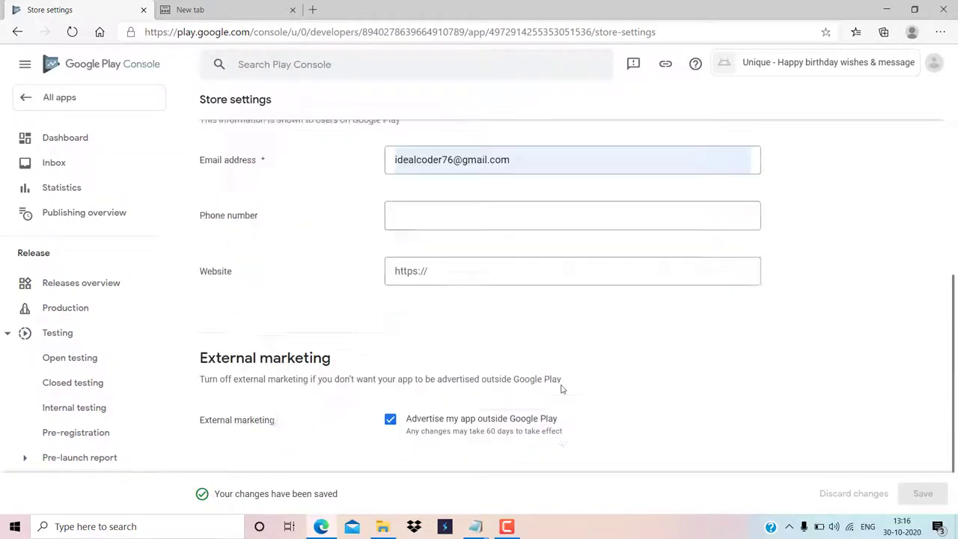
{"action": "scroll", "coordinate": [554, 384], "scroll_direction": "up", "scroll_amount": 10}
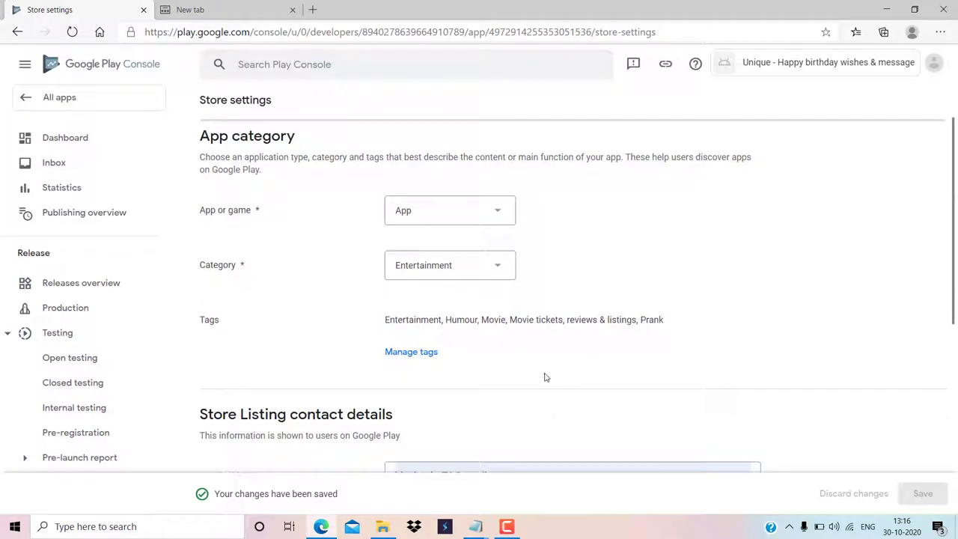
Step: Return to the app's dashboard and open the Store Listing setup task
{"action": "left_click", "coordinate": [108, 138]}
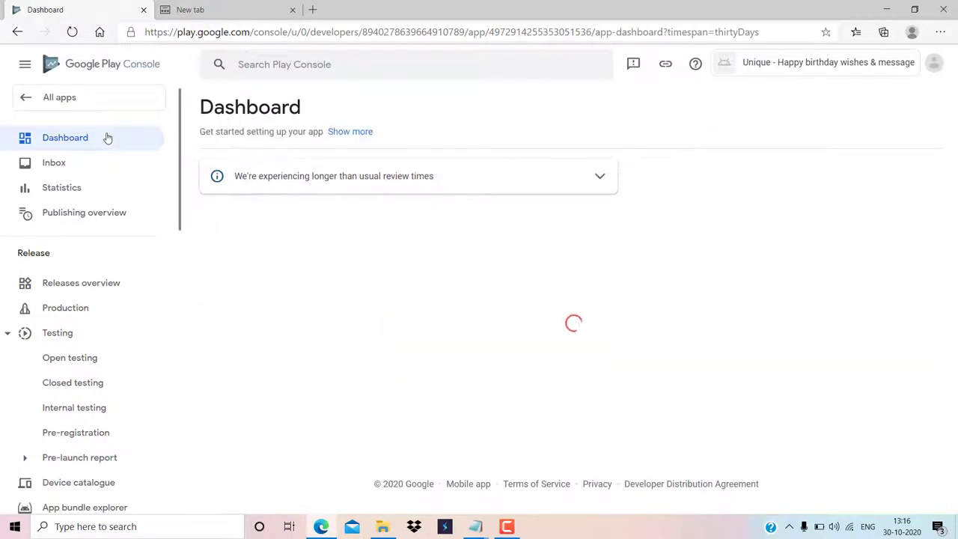
{"action": "scroll", "coordinate": [345, 272], "scroll_direction": "down", "scroll_amount": 3}
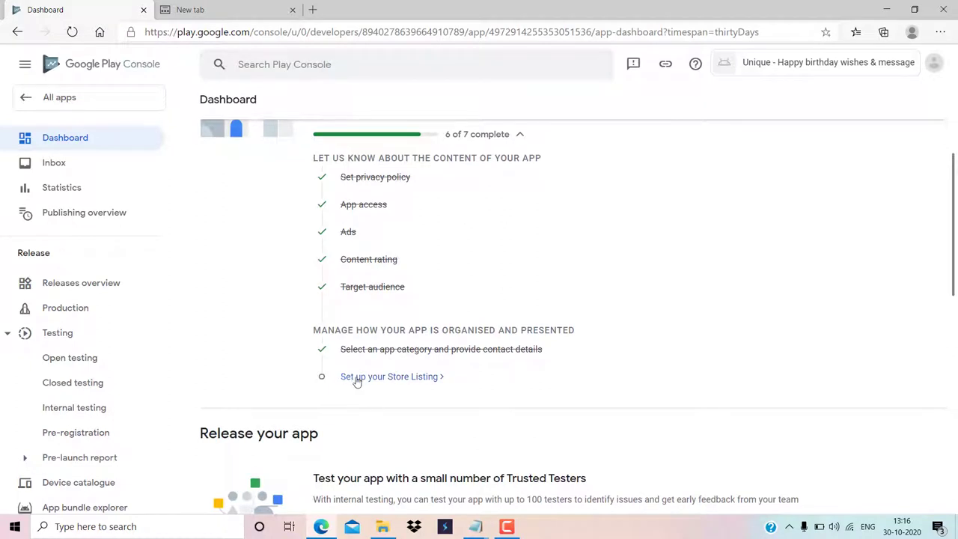
{"action": "left_click", "coordinate": [357, 380]}
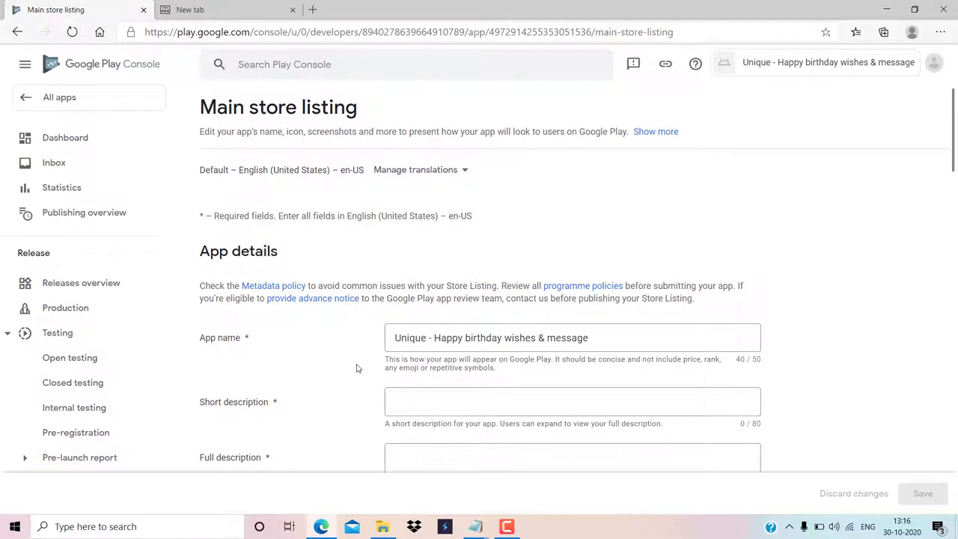
Step: Review the app name, short description and full description fields of the main store listing
{"action": "scroll", "coordinate": [357, 368], "scroll_direction": "down", "scroll_amount": 2}
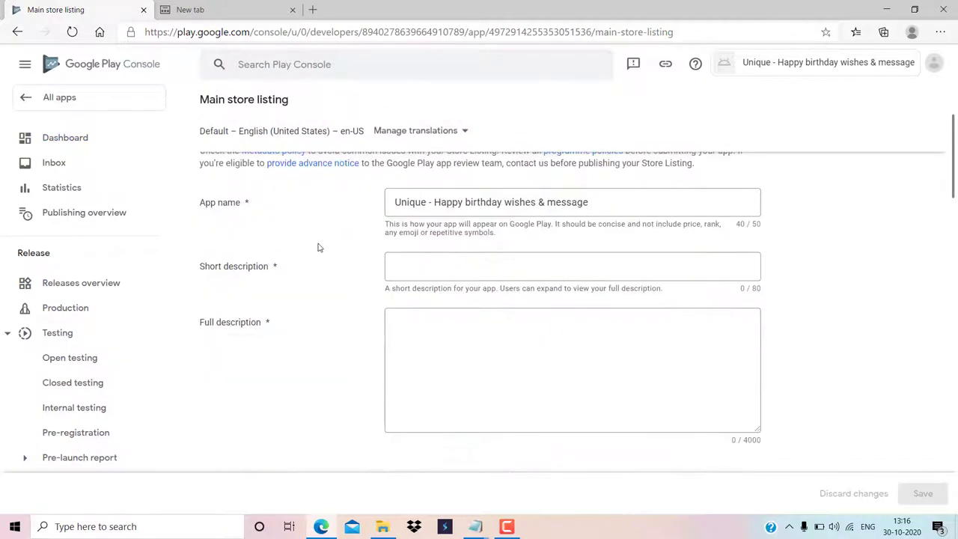
{"action": "left_click", "coordinate": [609, 199]}
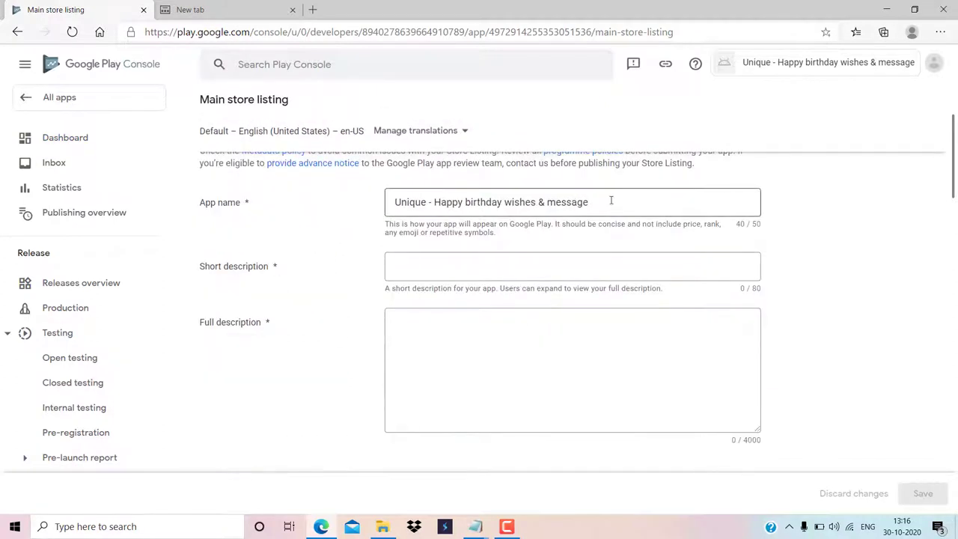
{"action": "left_click_drag", "start_coordinate": [632, 203], "coordinate": [330, 198]}
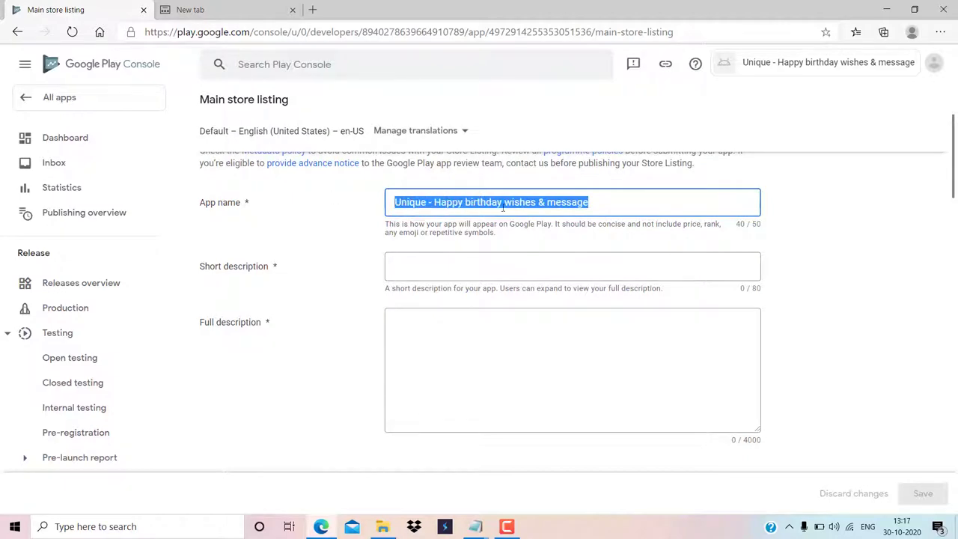
{"action": "left_click", "coordinate": [565, 267]}
{"action": "left_click", "coordinate": [550, 362]}
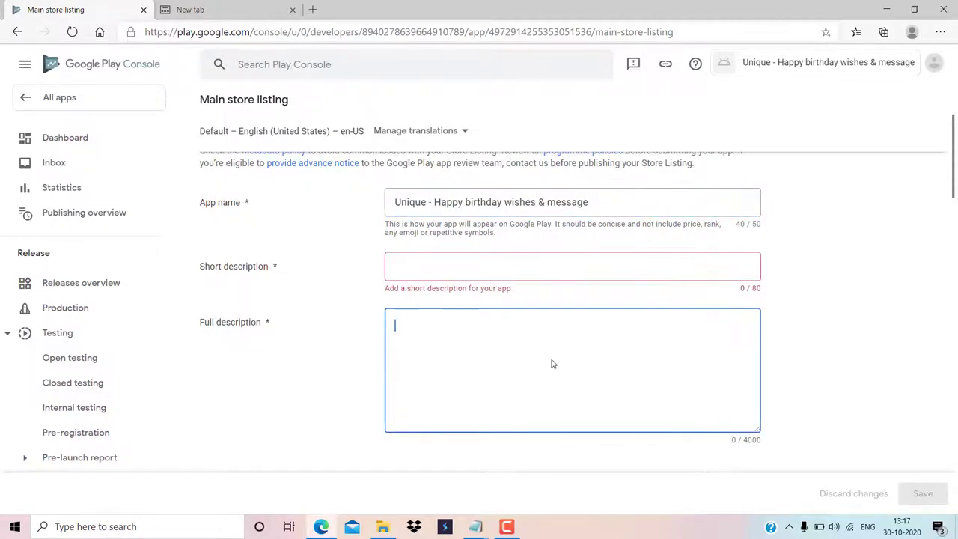
{"action": "scroll", "coordinate": [519, 339], "scroll_direction": "down", "scroll_amount": 5}
{"action": "scroll", "coordinate": [515, 342], "scroll_direction": "down", "scroll_amount": 5}
{"action": "scroll", "coordinate": [513, 344], "scroll_direction": "up", "scroll_amount": 10}
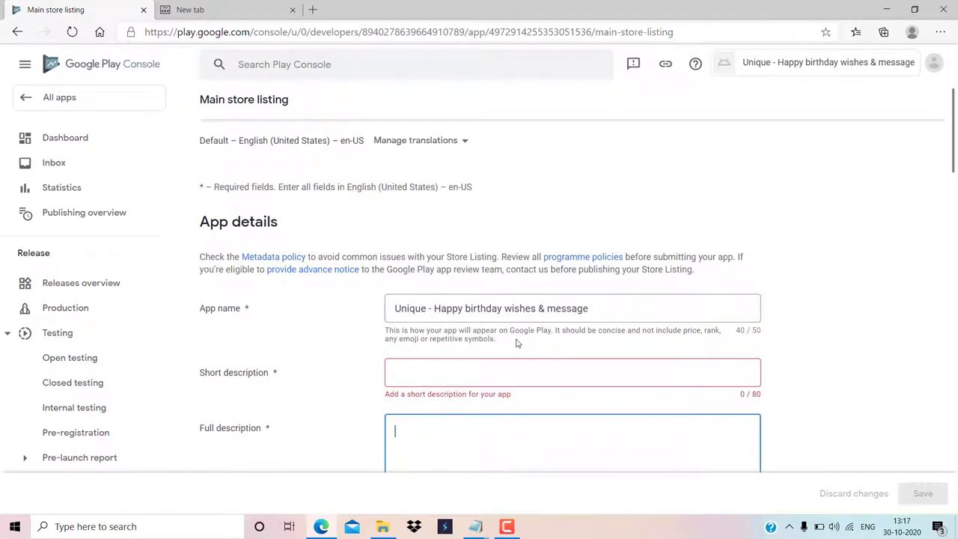
{"action": "left_click", "coordinate": [627, 308]}
{"action": "scroll", "coordinate": [627, 311], "scroll_direction": "up", "scroll_amount": 1}
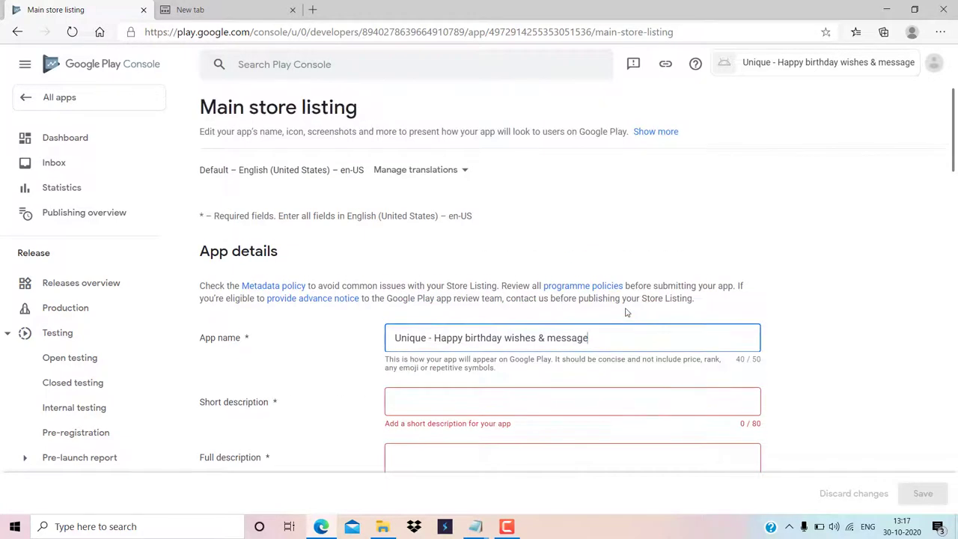
Step: Examine the upload requirements for the app icon, feature graphic and phone screenshots
{"action": "scroll", "coordinate": [628, 312], "scroll_direction": "down", "scroll_amount": 5}
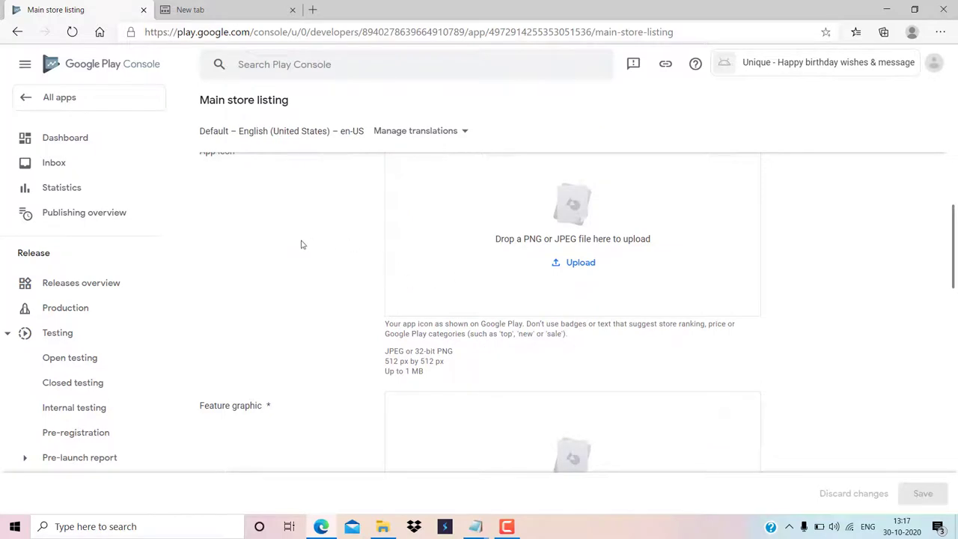
{"action": "scroll", "coordinate": [306, 251], "scroll_direction": "up", "scroll_amount": 1}
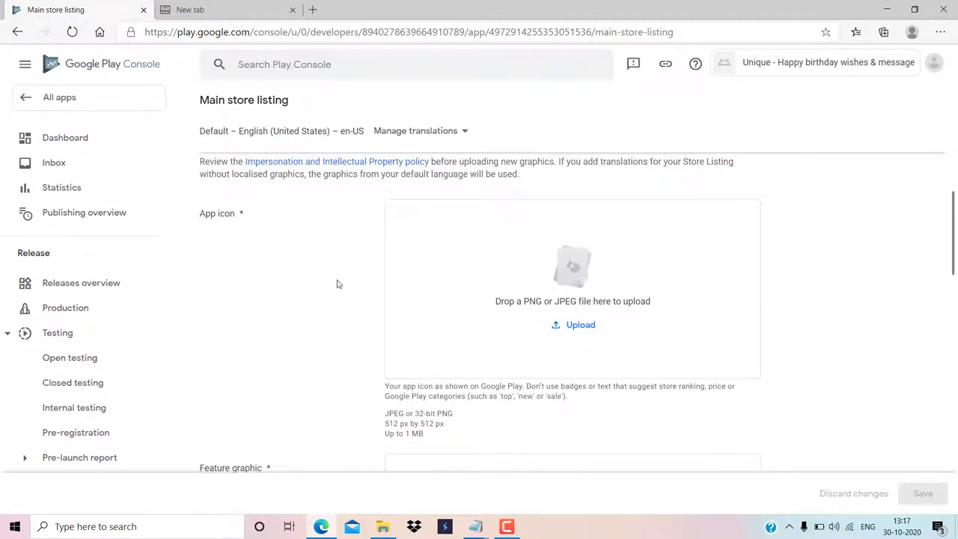
{"action": "scroll", "coordinate": [339, 284], "scroll_direction": "down", "scroll_amount": 3}
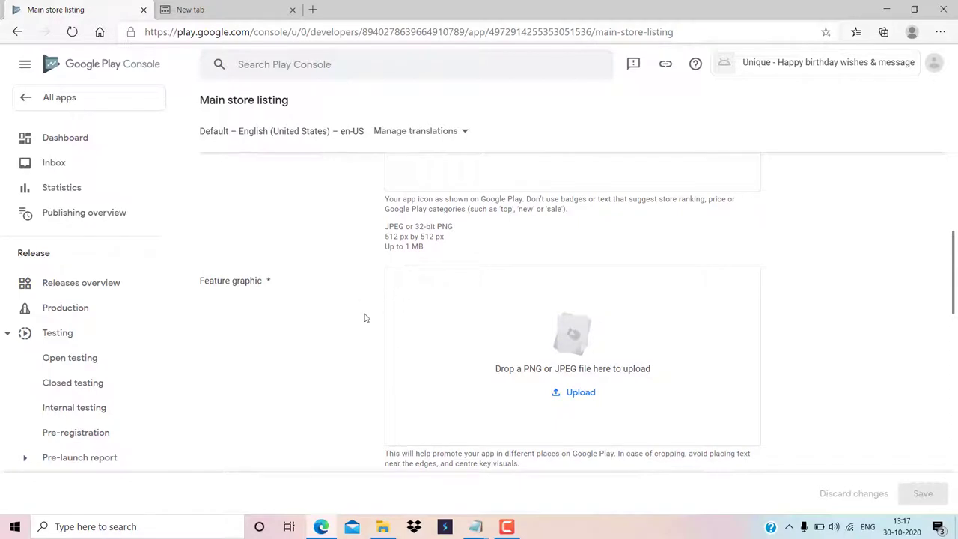
{"action": "scroll", "coordinate": [366, 307], "scroll_direction": "down", "scroll_amount": 3}
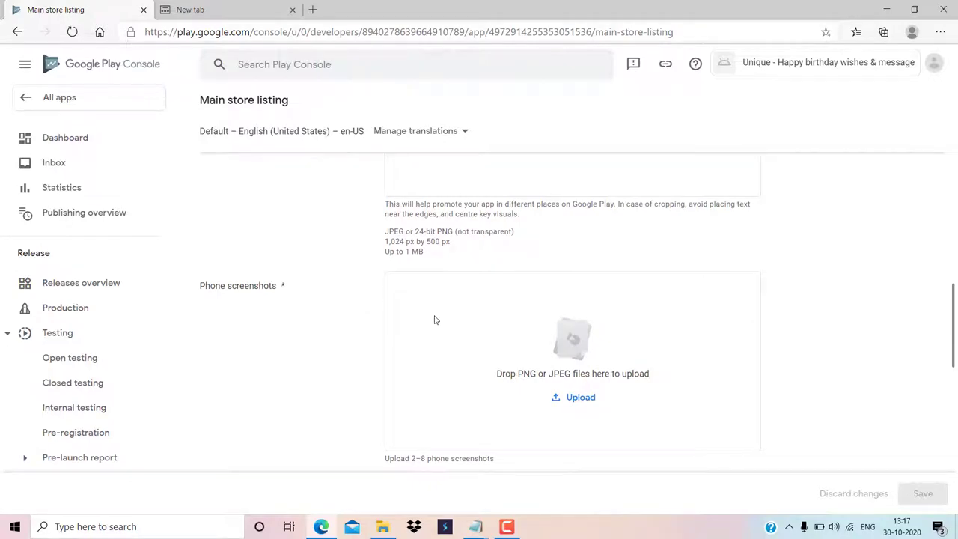
{"action": "scroll", "coordinate": [434, 321], "scroll_direction": "up", "scroll_amount": 8}
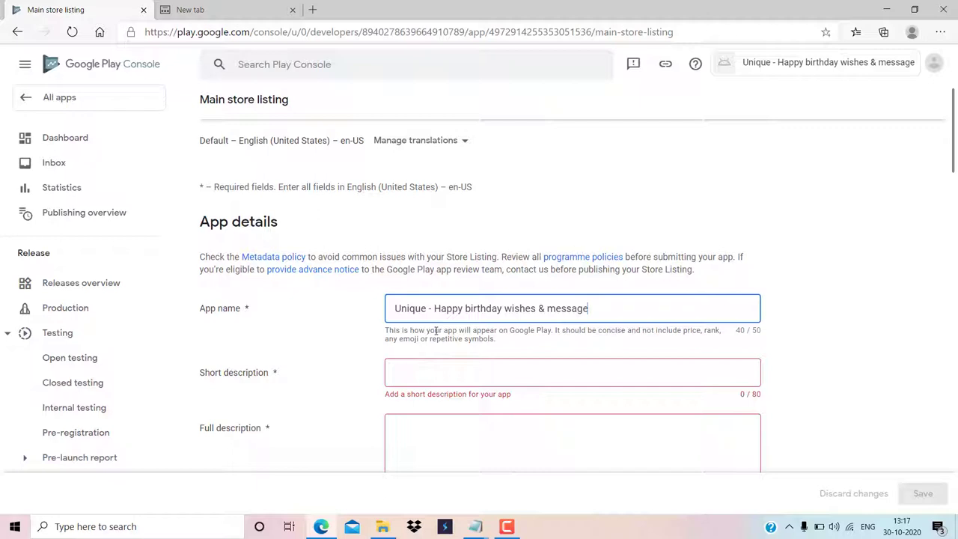
{"action": "scroll", "coordinate": [683, 309], "scroll_direction": "up", "scroll_amount": 1}
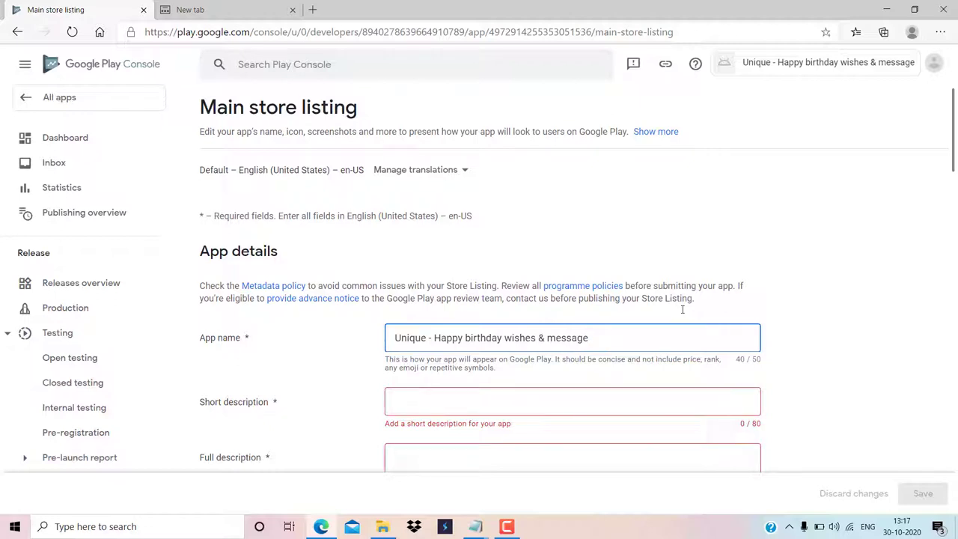
Step: Switch to the lastwishestxt notes in Notepad and copy the title "Unique - Happy birthday wishes & message"
{"action": "left_click_drag", "start_coordinate": [664, 338], "coordinate": [447, 312]}
{"action": "left_click", "coordinate": [635, 331]}
{"action": "mouse_move", "coordinate": [485, 526]}
{"action": "left_click", "coordinate": [412, 471]}
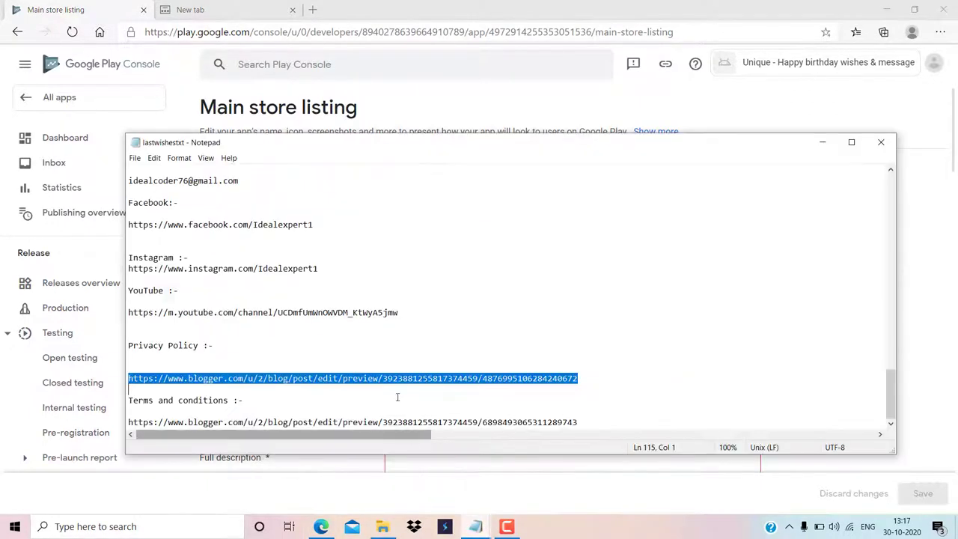
{"action": "scroll", "coordinate": [440, 293], "scroll_direction": "up", "scroll_amount": 10}
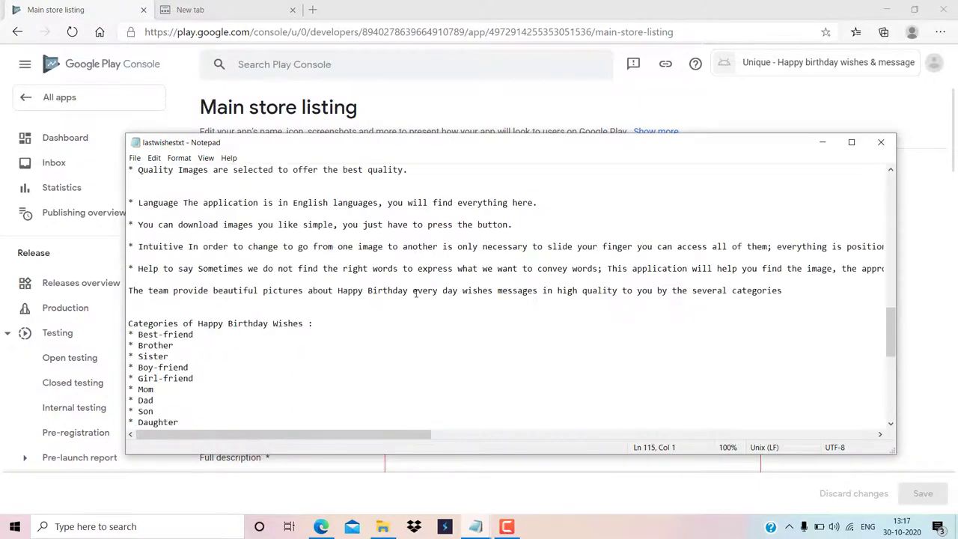
{"action": "scroll", "coordinate": [416, 294], "scroll_direction": "up", "scroll_amount": 10}
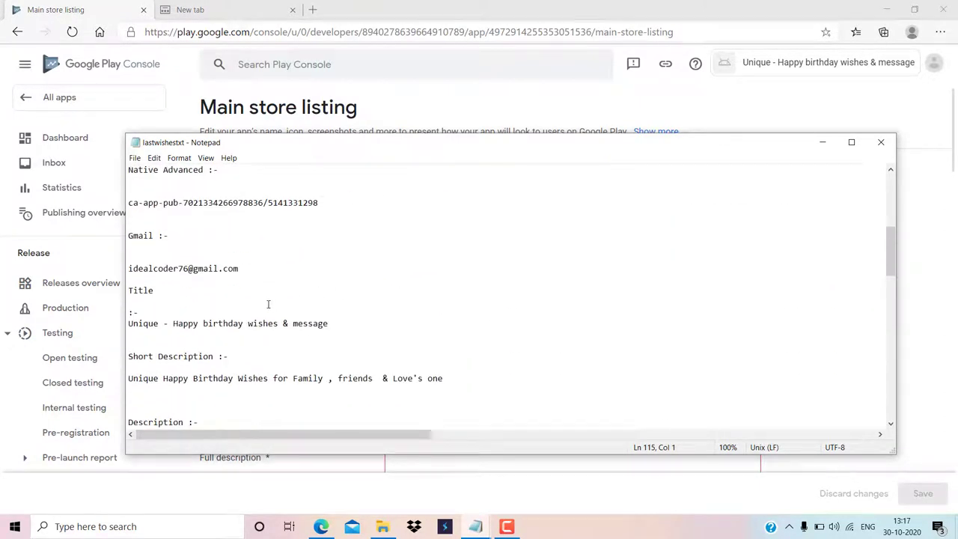
{"action": "left_click_drag", "start_coordinate": [128, 322], "coordinate": [347, 331]}
Step: Return to Play Console and replace the app name with "Unique - Happy birthday wishes & message"
{"action": "left_click", "coordinate": [577, 131]}
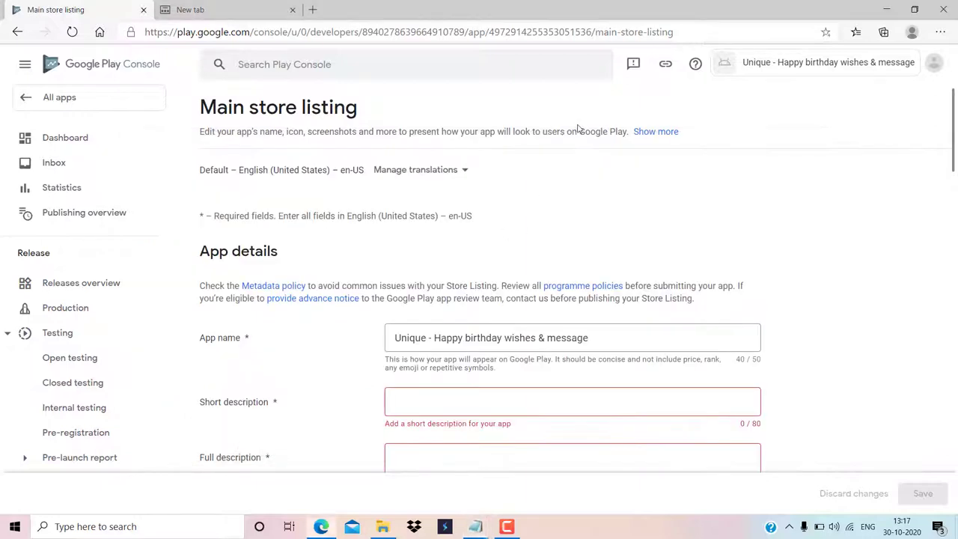
{"action": "left_click_drag", "start_coordinate": [589, 337], "coordinate": [385, 345]}
{"action": "key", "text": "ctrl+c"}
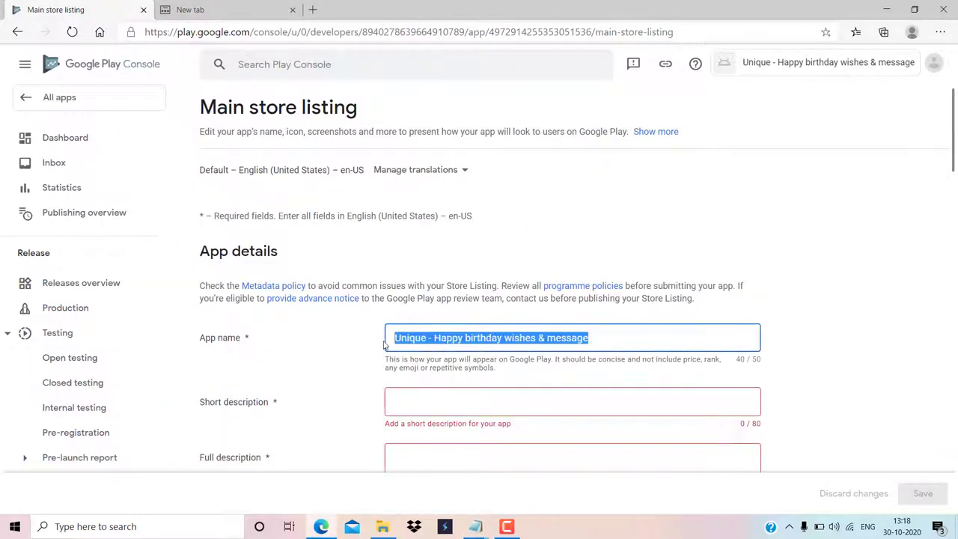
{"action": "key", "text": "BackSpace"}
{"action": "key", "text": "ctrl+v"}
Step: Fill in the short description with "Unique Happy Birthday Wishes for Family , friends & Love's one", copied from the lastwishestxt notes in Notepad
{"action": "scroll", "coordinate": [450, 256], "scroll_direction": "down", "scroll_amount": 2}
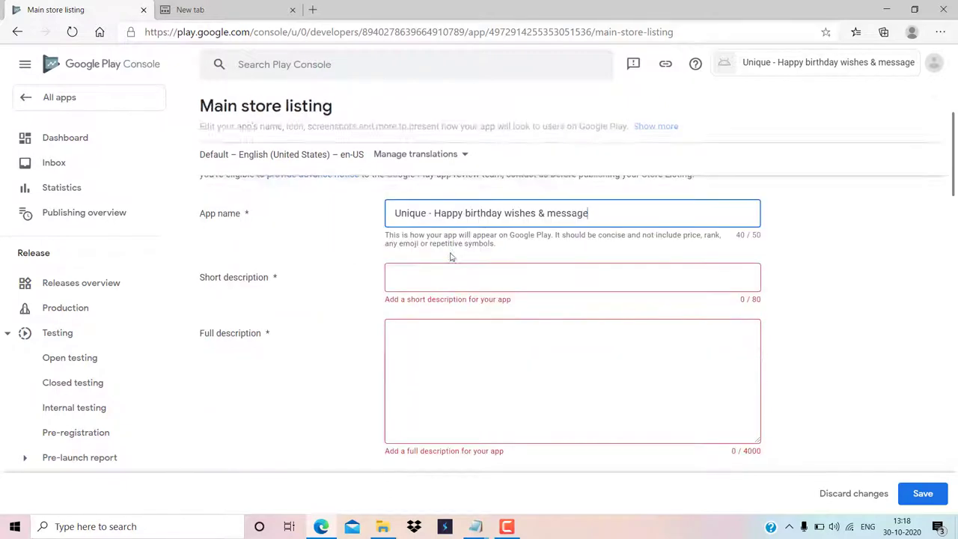
{"action": "left_click", "coordinate": [486, 276]}
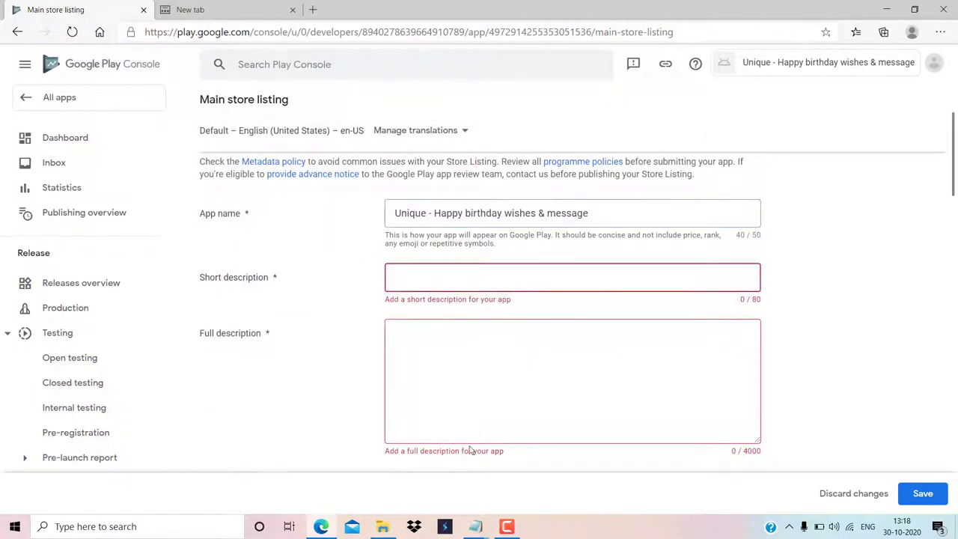
{"action": "left_click", "coordinate": [476, 522]}
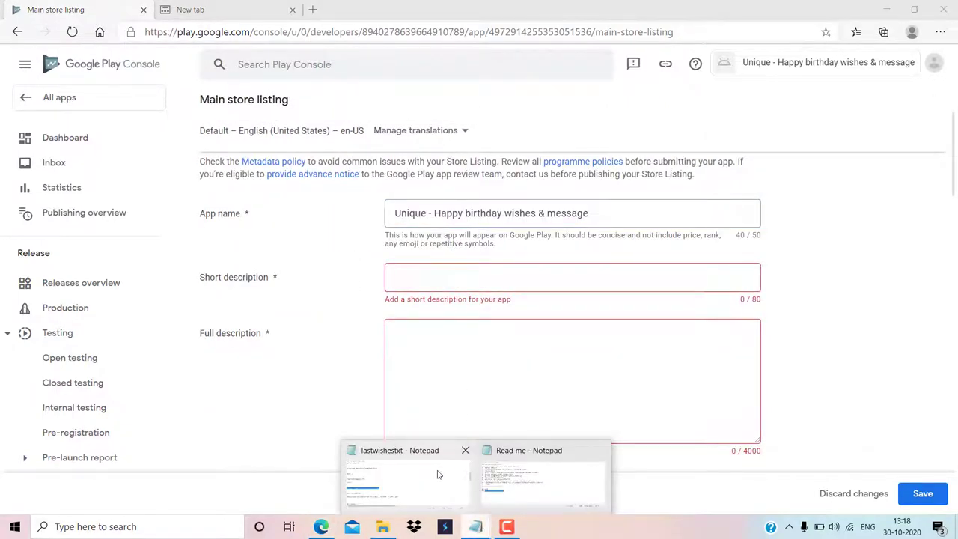
{"action": "left_click", "coordinate": [439, 475]}
{"action": "scroll", "coordinate": [220, 257], "scroll_direction": "down", "scroll_amount": 2}
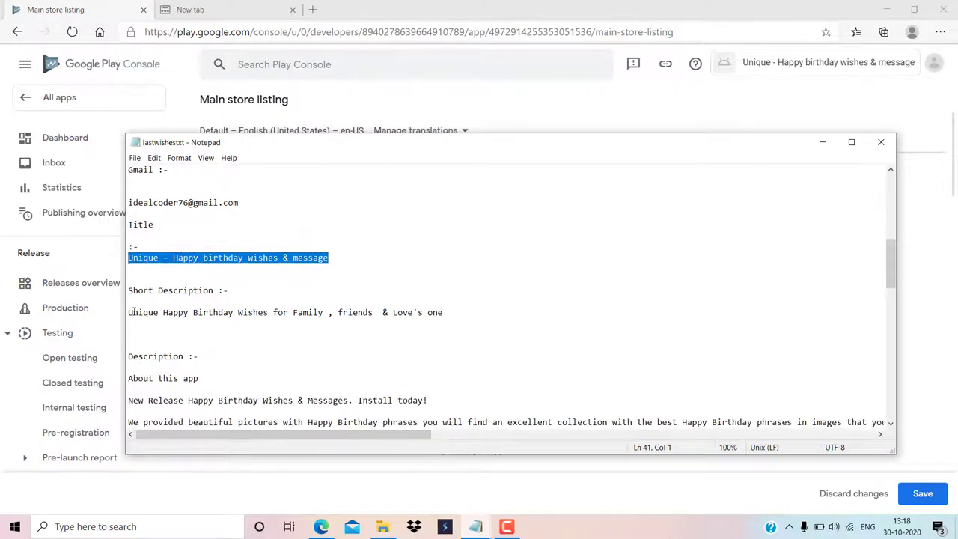
{"action": "left_click_drag", "start_coordinate": [129, 313], "coordinate": [265, 334]}
{"action": "key", "text": "ctrl+c"}
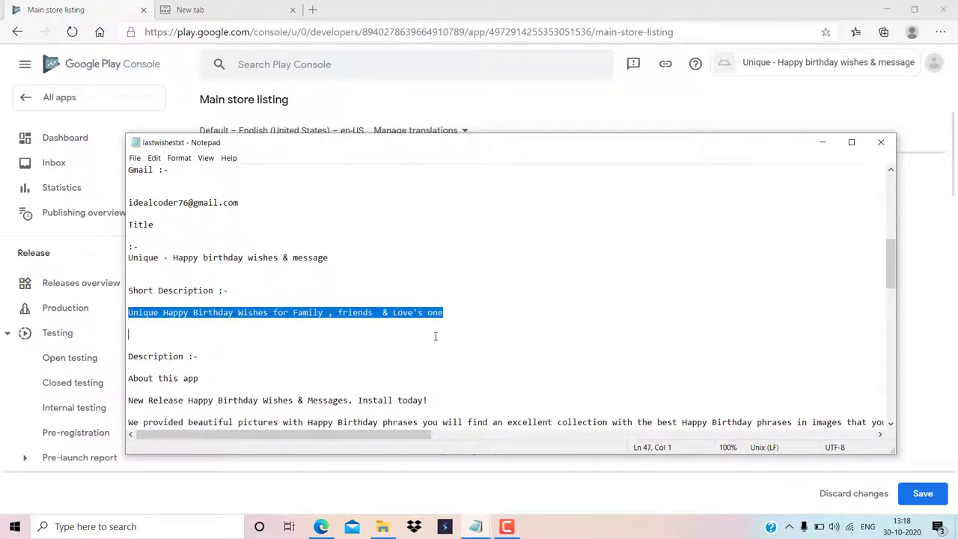
{"action": "left_click", "coordinate": [527, 469]}
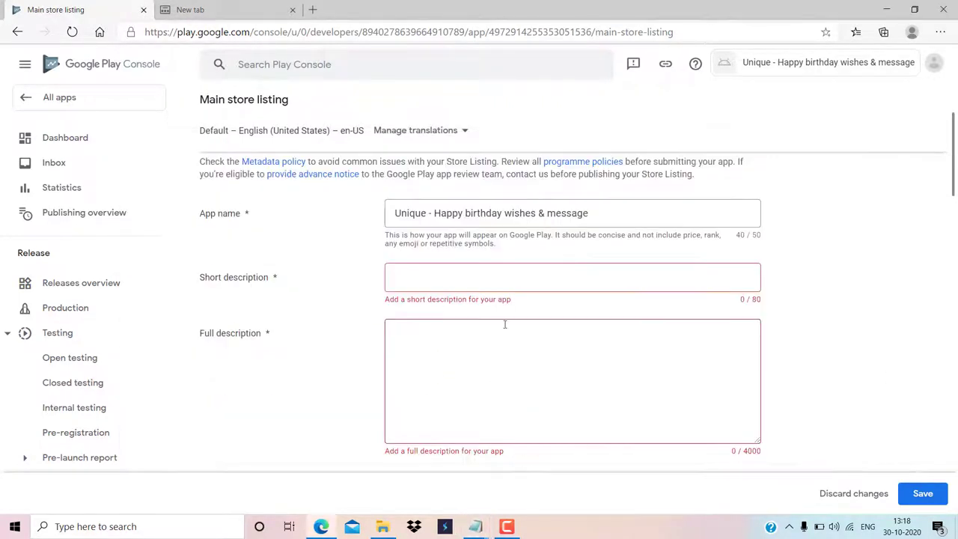
{"action": "left_click", "coordinate": [500, 280]}
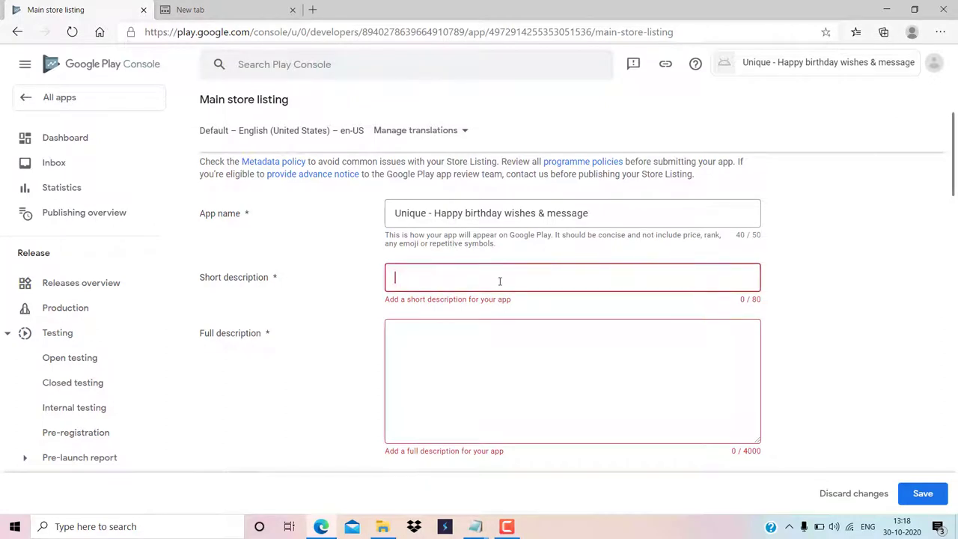
{"action": "key", "text": "ctrl+v"}
Step: Switch to the lastwishestxt notes in Notepad and copy the description from "About this app" through the paragraph ending "by the several categories"
{"action": "left_click", "coordinate": [500, 354]}
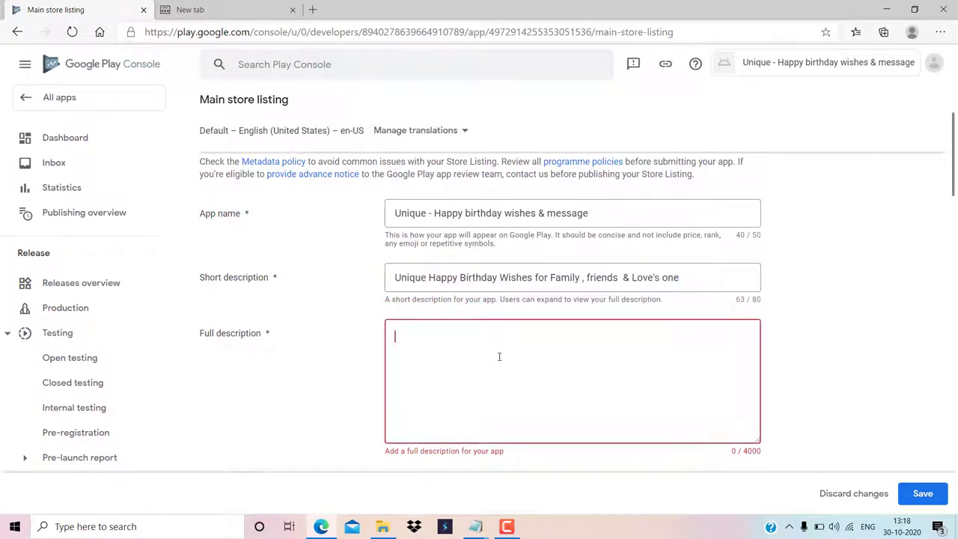
{"action": "scroll", "coordinate": [499, 355], "scroll_direction": "down", "scroll_amount": 2}
{"action": "mouse_move", "coordinate": [479, 530]}
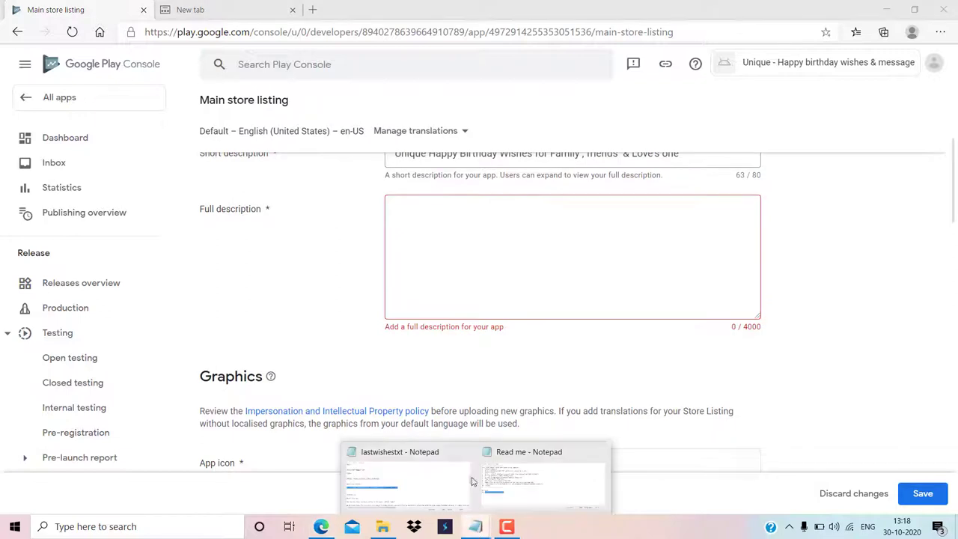
{"action": "left_click", "coordinate": [411, 490]}
{"action": "scroll", "coordinate": [323, 256], "scroll_direction": "down", "scroll_amount": 1}
{"action": "scroll", "coordinate": [323, 256], "scroll_direction": "down", "scroll_amount": 3}
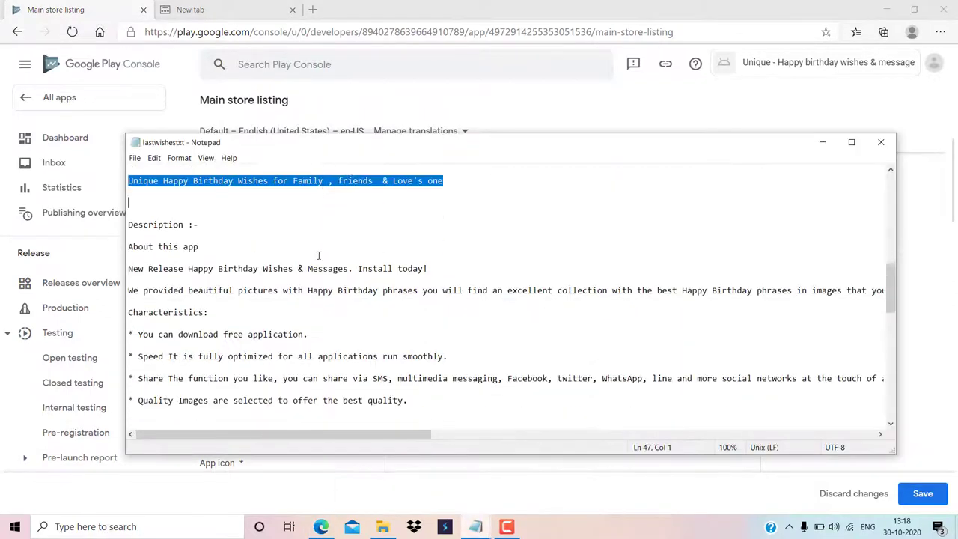
{"action": "scroll", "coordinate": [310, 232], "scroll_direction": "down", "scroll_amount": 2}
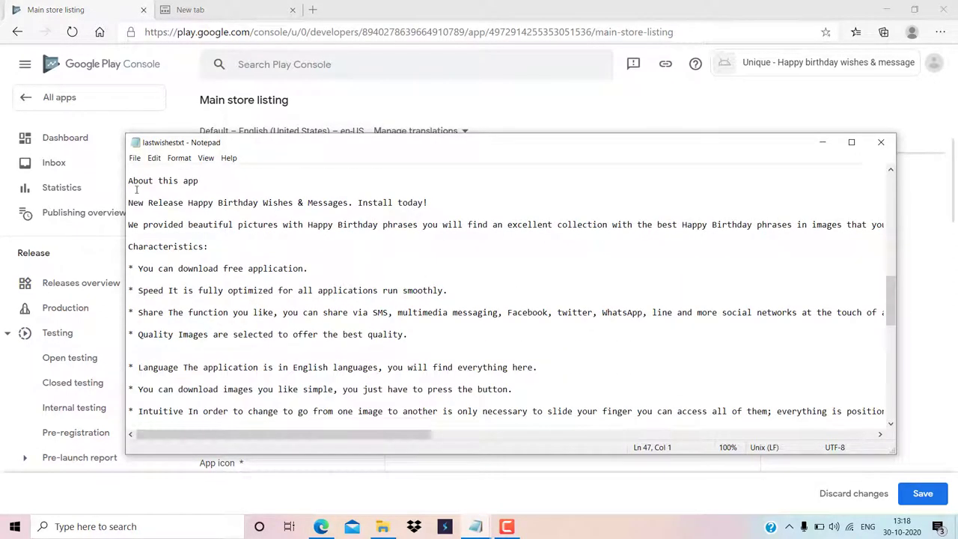
{"action": "left_click_drag", "start_coordinate": [131, 181], "coordinate": [486, 341]}
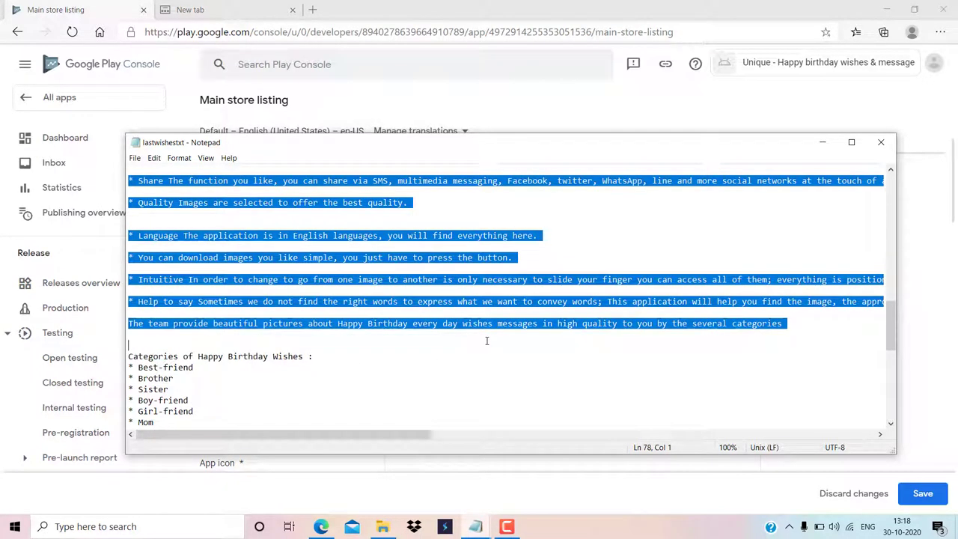
Step: Return to Play Console, paste the copied text as the full description and look over the entry
{"action": "key", "text": "alt+Tab"}
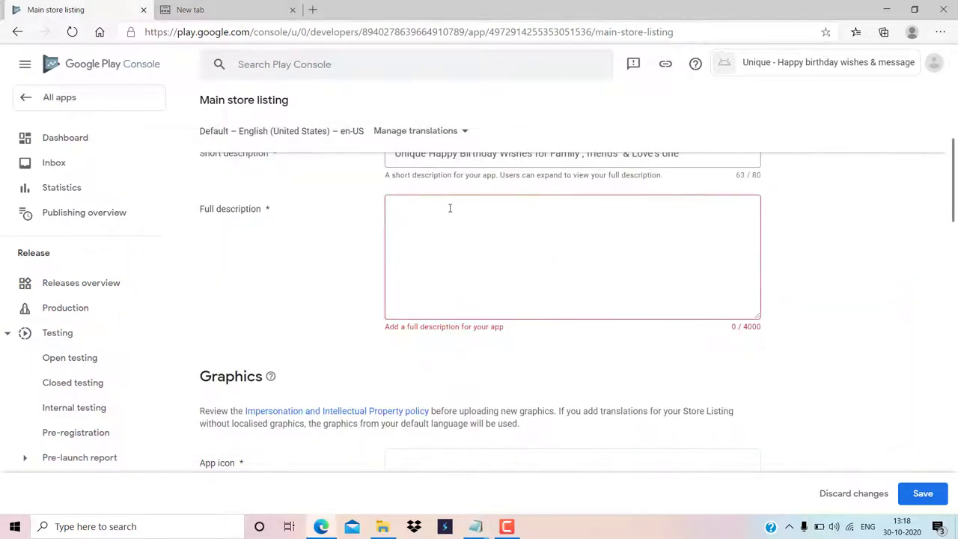
{"action": "left_click", "coordinate": [450, 208]}
{"action": "key", "text": "ctrl+v"}
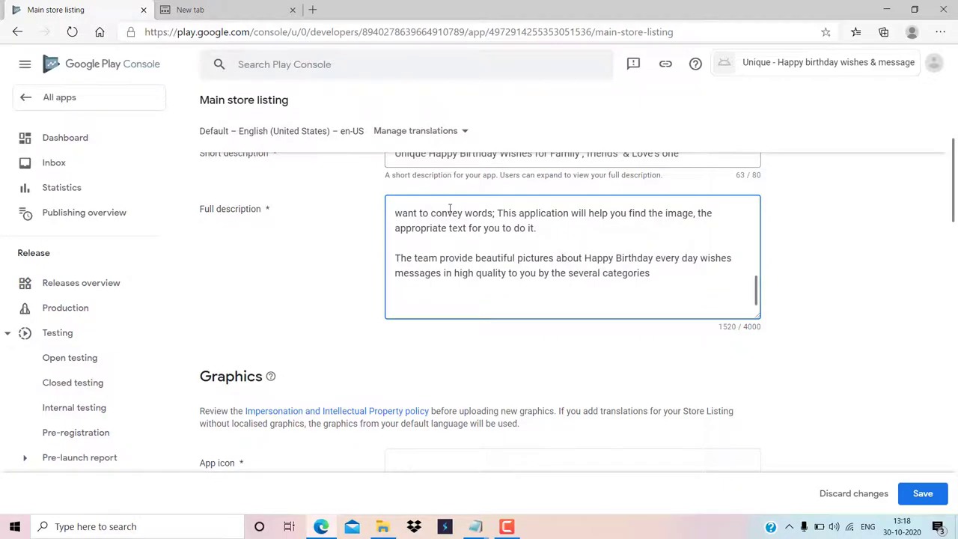
{"action": "scroll", "coordinate": [295, 336], "scroll_direction": "up", "scroll_amount": 3}
{"action": "scroll", "coordinate": [296, 338], "scroll_direction": "down", "scroll_amount": 3}
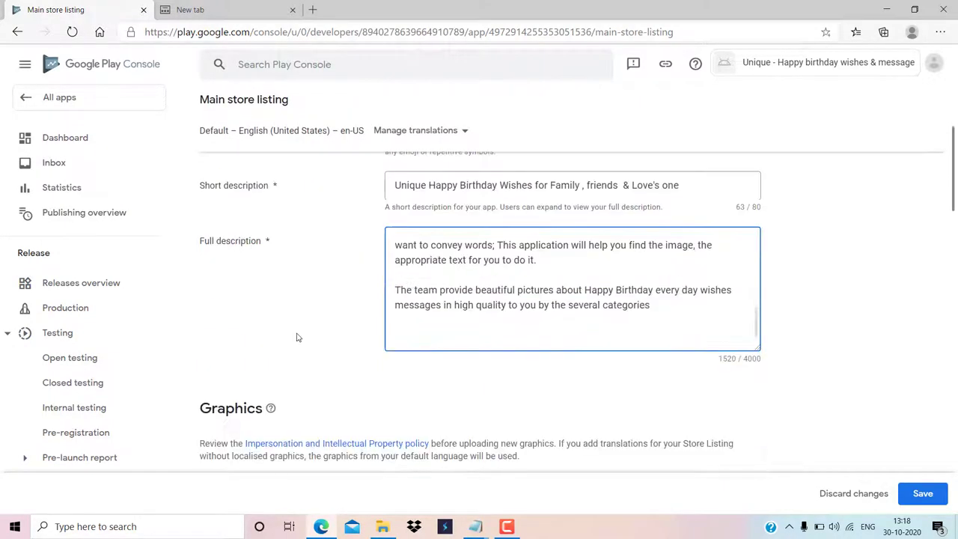
Step: Upload the ic_launcher image from the "all here of Wishes_birthday" folder as the app icon
{"action": "scroll", "coordinate": [297, 338], "scroll_direction": "down", "scroll_amount": 3}
{"action": "scroll", "coordinate": [297, 335], "scroll_direction": "down", "scroll_amount": 1}
{"action": "scroll", "coordinate": [297, 336], "scroll_direction": "up", "scroll_amount": 1}
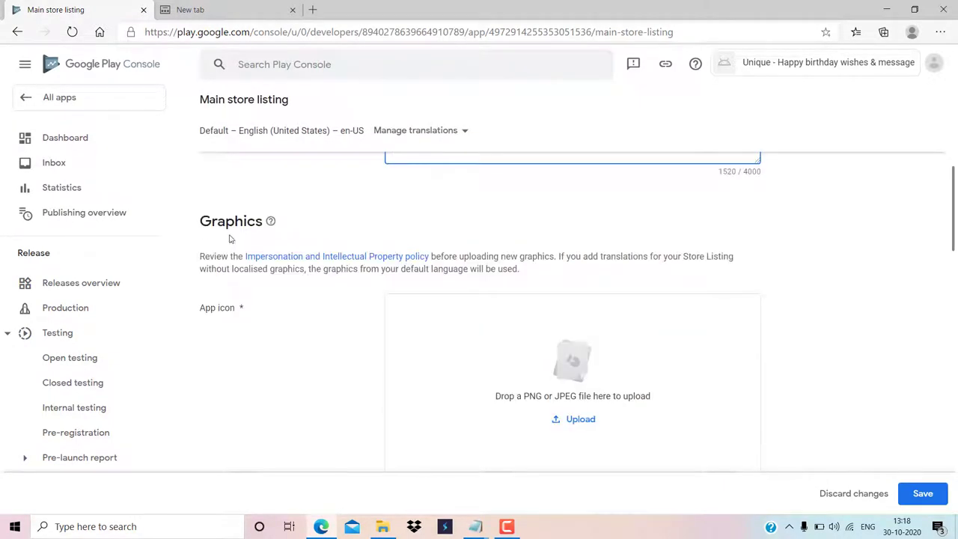
{"action": "left_click_drag", "start_coordinate": [291, 233], "coordinate": [242, 334]}
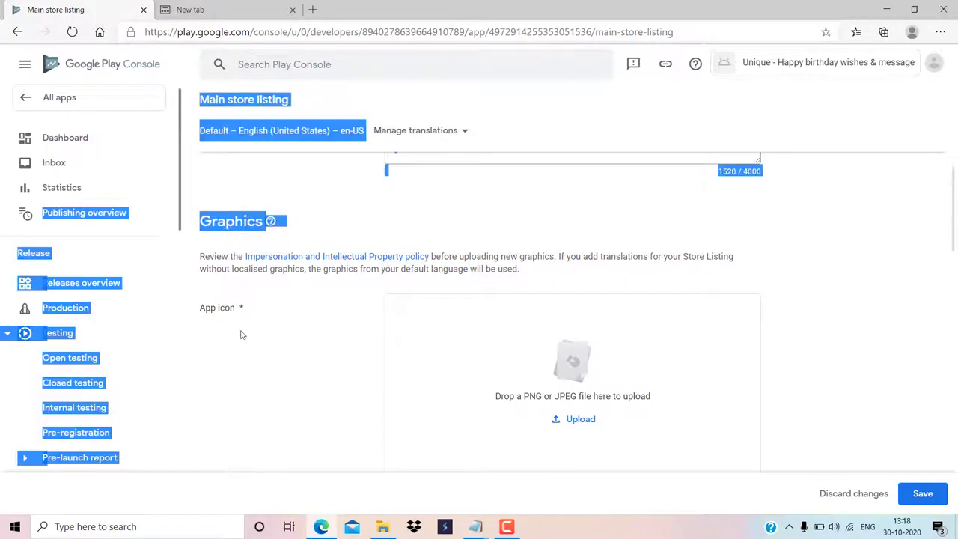
{"action": "left_click", "coordinate": [257, 349]}
{"action": "scroll", "coordinate": [320, 349], "scroll_direction": "down", "scroll_amount": 2}
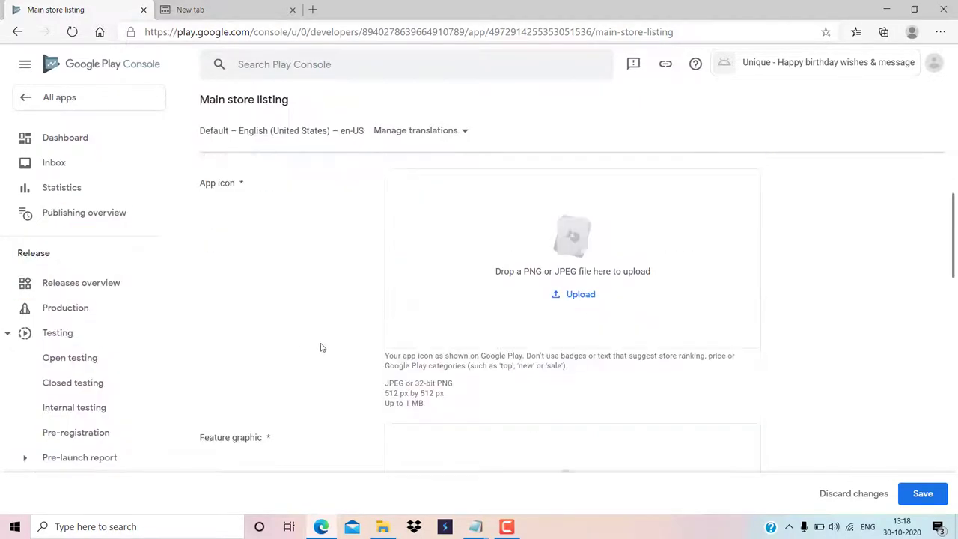
{"action": "left_click", "coordinate": [575, 295]}
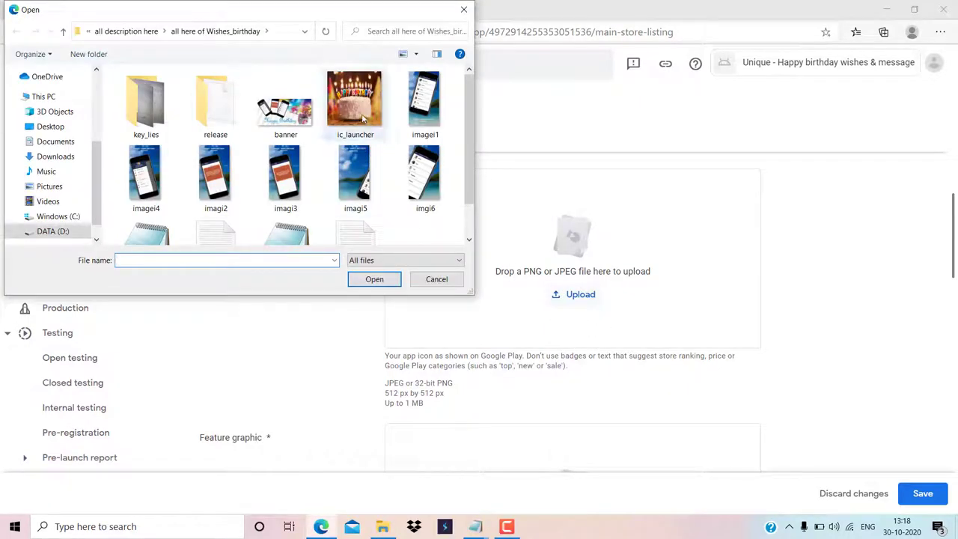
{"action": "left_click", "coordinate": [361, 115]}
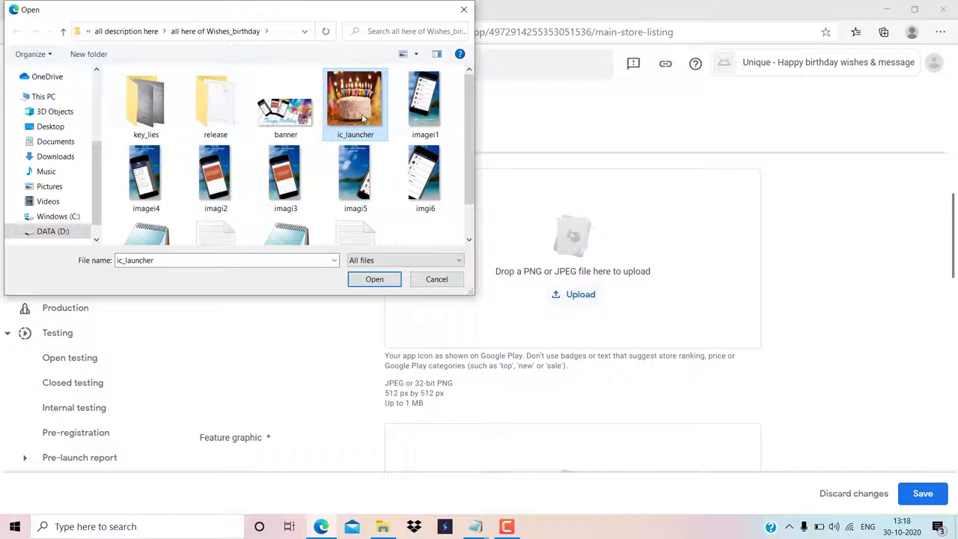
{"action": "left_click", "coordinate": [374, 278]}
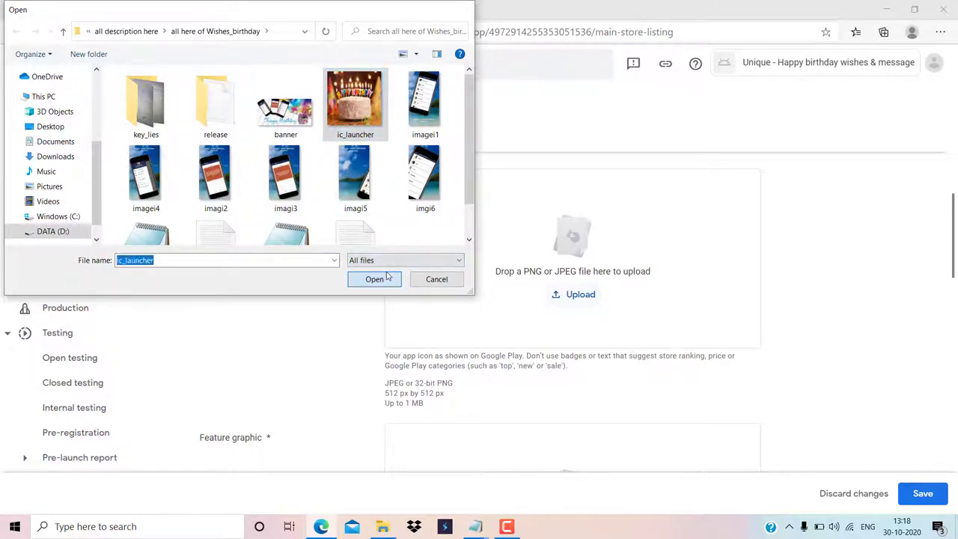
Step: Upload the banner image from the same folder as the feature graphic
{"action": "scroll", "coordinate": [552, 385], "scroll_direction": "down", "scroll_amount": 3}
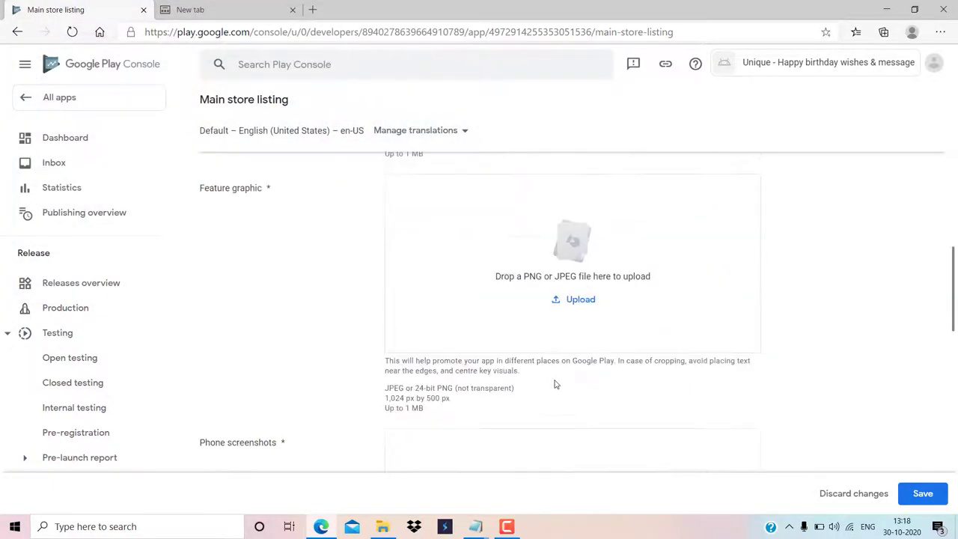
{"action": "left_click_drag", "start_coordinate": [271, 188], "coordinate": [208, 188]}
{"action": "left_click", "coordinate": [285, 259]}
{"action": "left_click", "coordinate": [575, 302]}
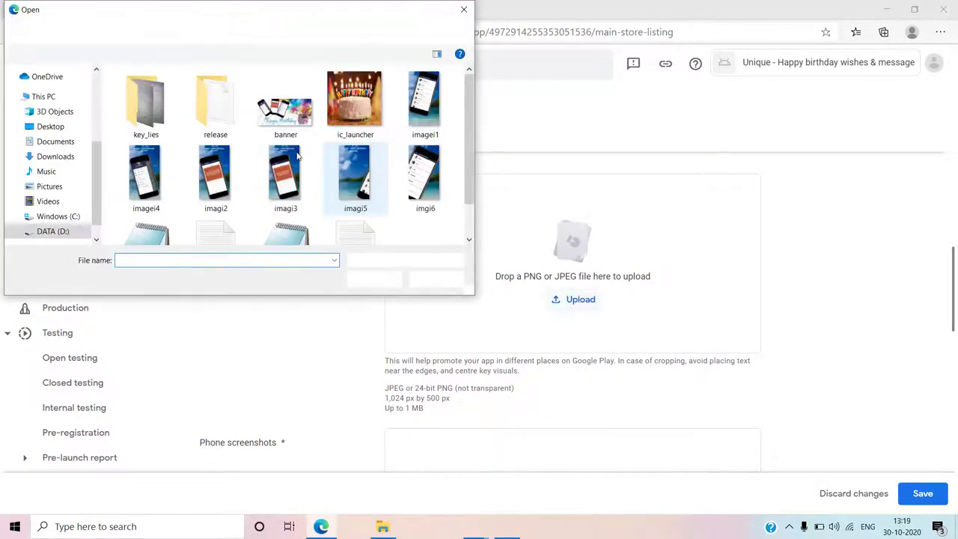
{"action": "left_click", "coordinate": [305, 125]}
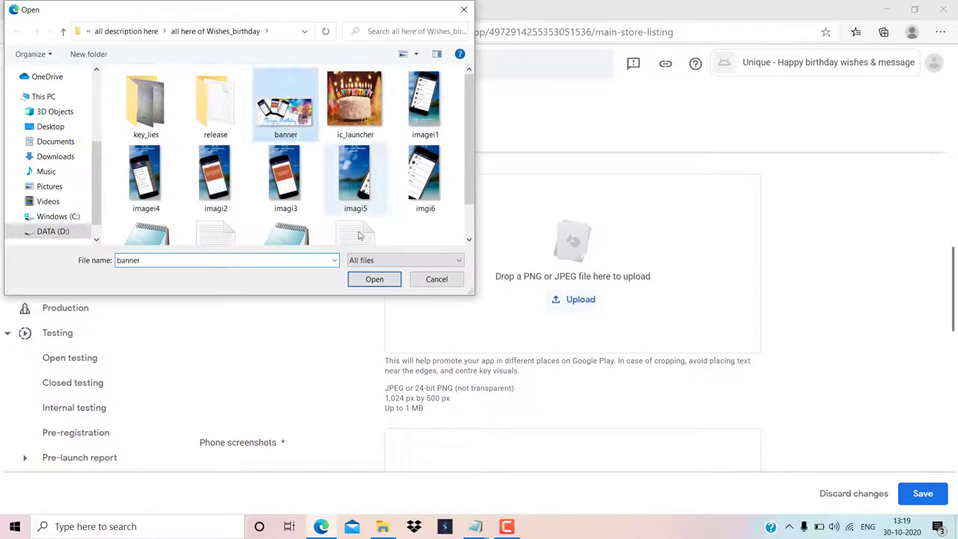
{"action": "left_click", "coordinate": [372, 279]}
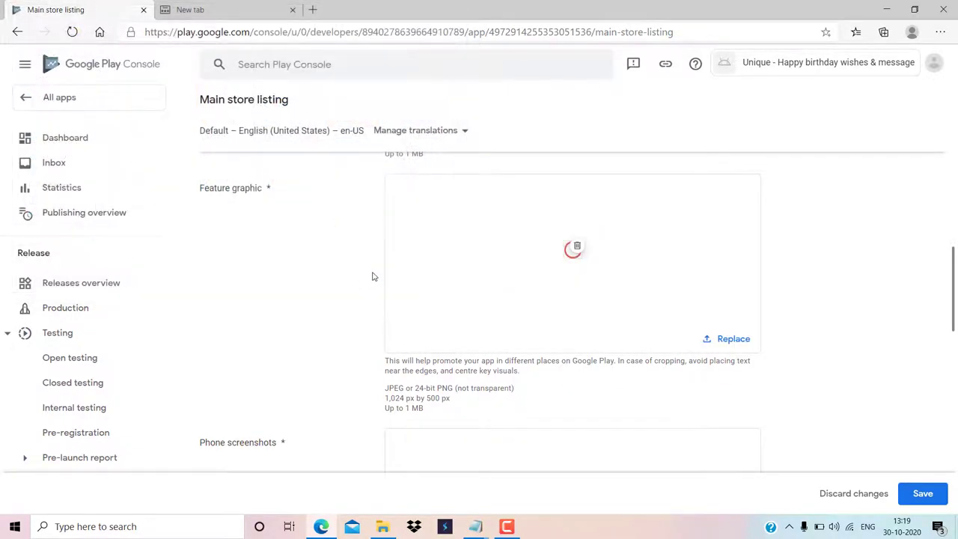
Step: Check the uploaded app icon and feature graphic against the format and size requirements listed beneath each one
{"action": "scroll", "coordinate": [702, 324], "scroll_direction": "up", "scroll_amount": 3}
{"action": "scroll", "coordinate": [702, 325], "scroll_direction": "up", "scroll_amount": 1}
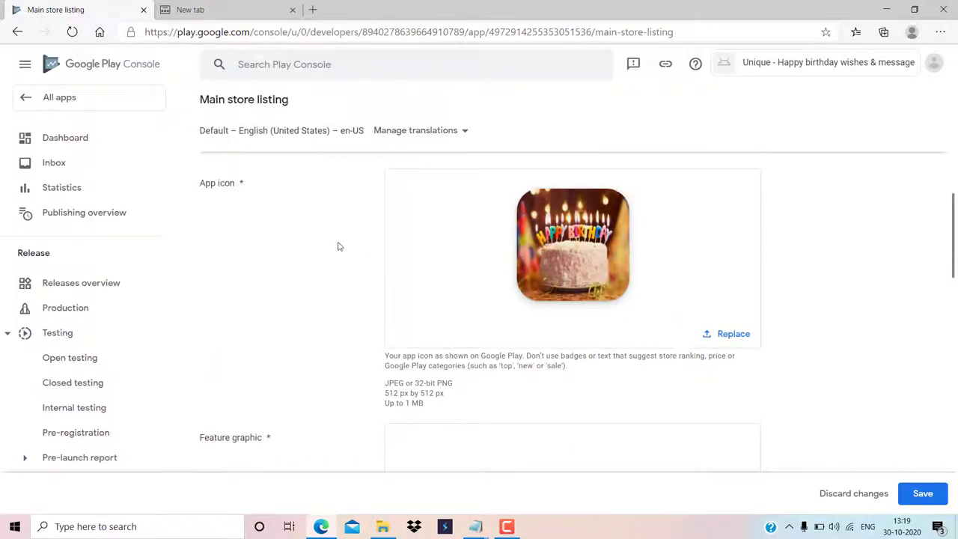
{"action": "left_click_drag", "start_coordinate": [455, 394], "coordinate": [379, 384]}
{"action": "left_click", "coordinate": [521, 418]}
{"action": "scroll", "coordinate": [521, 419], "scroll_direction": "down", "scroll_amount": 3}
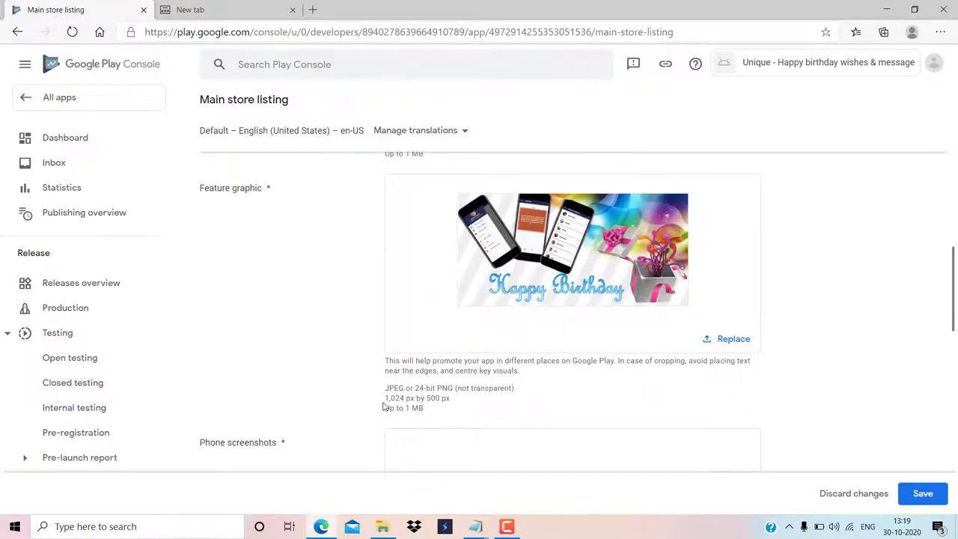
{"action": "left_click_drag", "start_coordinate": [389, 399], "coordinate": [451, 412]}
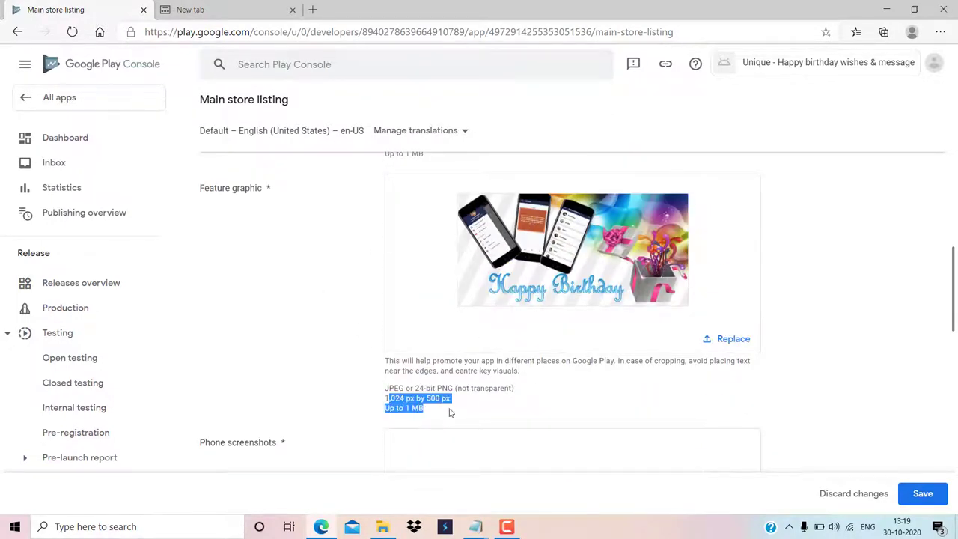
{"action": "left_click", "coordinate": [483, 409]}
{"action": "scroll", "coordinate": [483, 408], "scroll_direction": "down", "scroll_amount": 3}
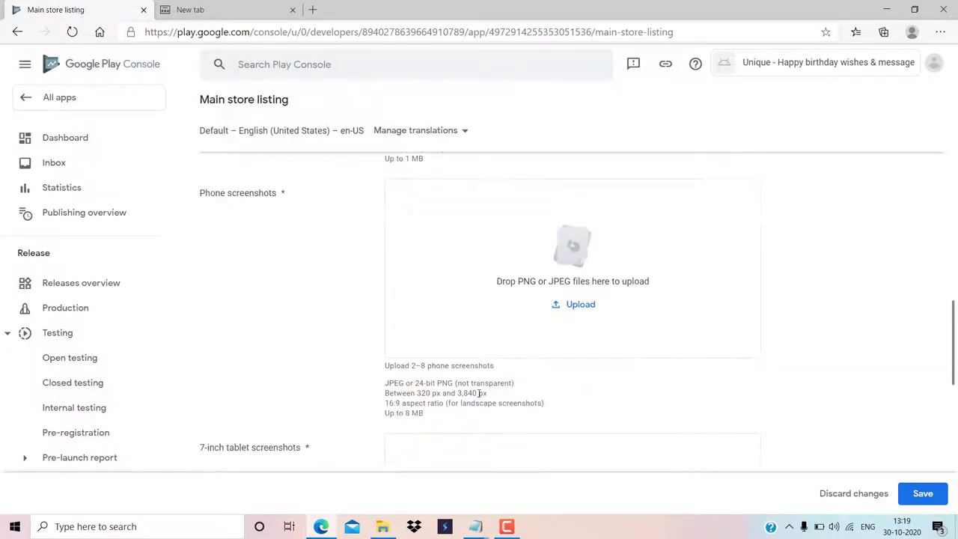